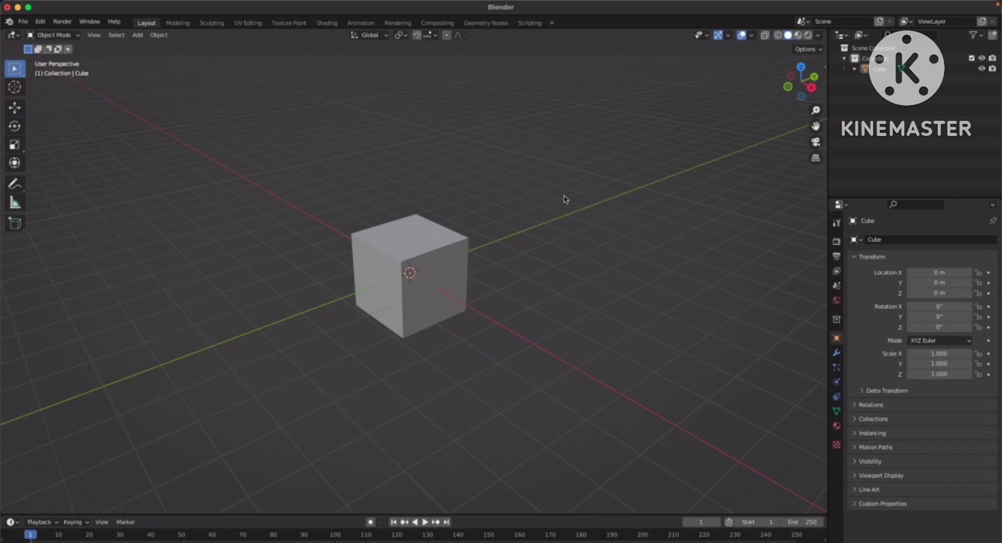
- Select the cube and switch to the UV Editing workspace to show its unwrapped layout beside the 3D model
{"action": "left_click", "coordinate": [445, 239]}
{"action": "middle_click_drag", "start_coordinate": [494, 224], "coordinate": [526, 211]}
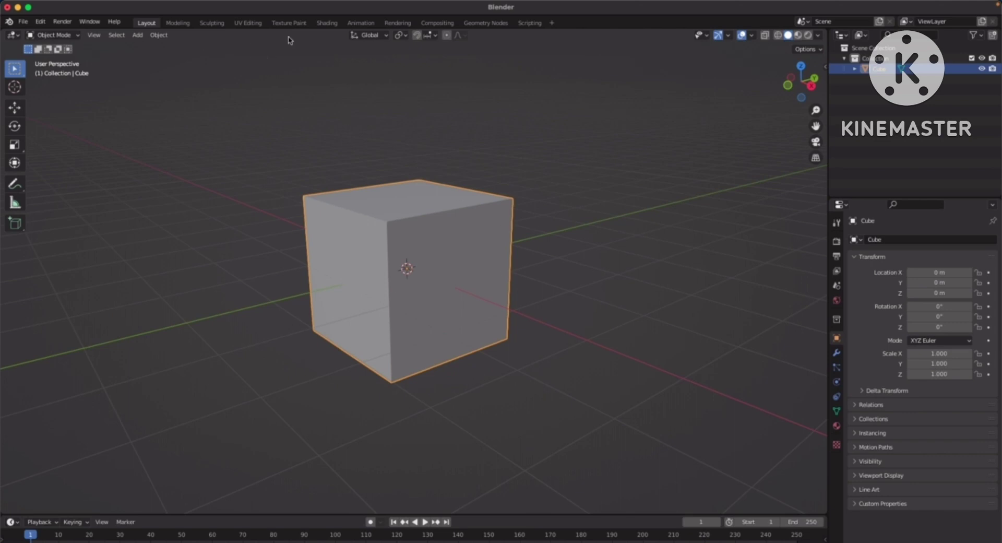
{"action": "left_click", "coordinate": [248, 23]}
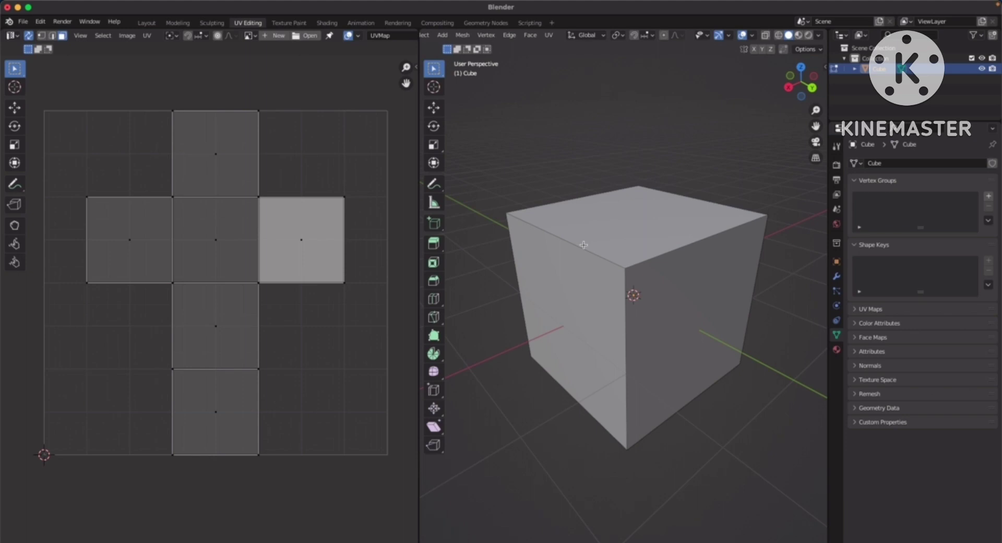
{"action": "middle_click_drag", "start_coordinate": [602, 204], "coordinate": [592, 174]}
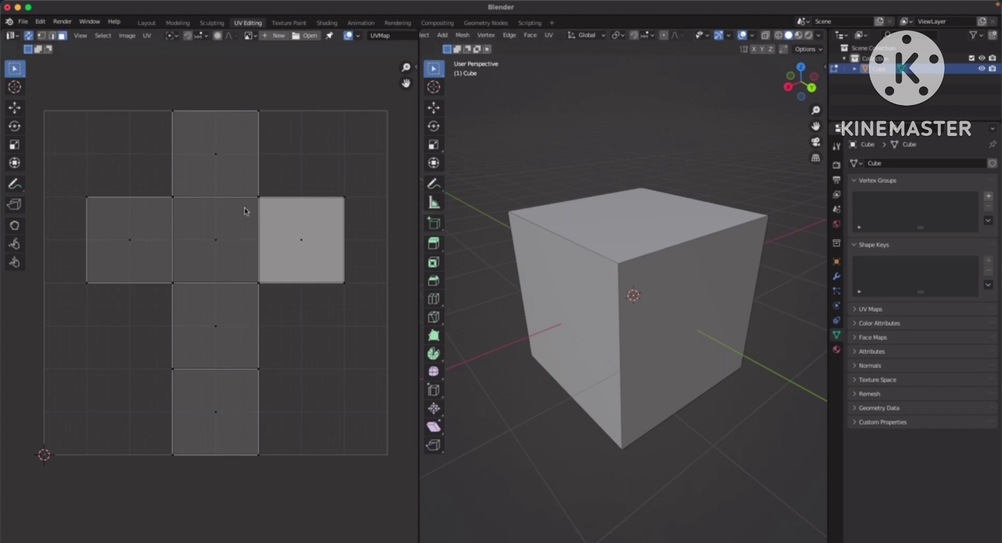
- Select the squares of the cube's UV layout one by one and match each to its face on the 3D cube
{"action": "left_click", "coordinate": [130, 240]}
{"action": "left_click", "coordinate": [214, 240]}
{"action": "left_click", "coordinate": [219, 157]}
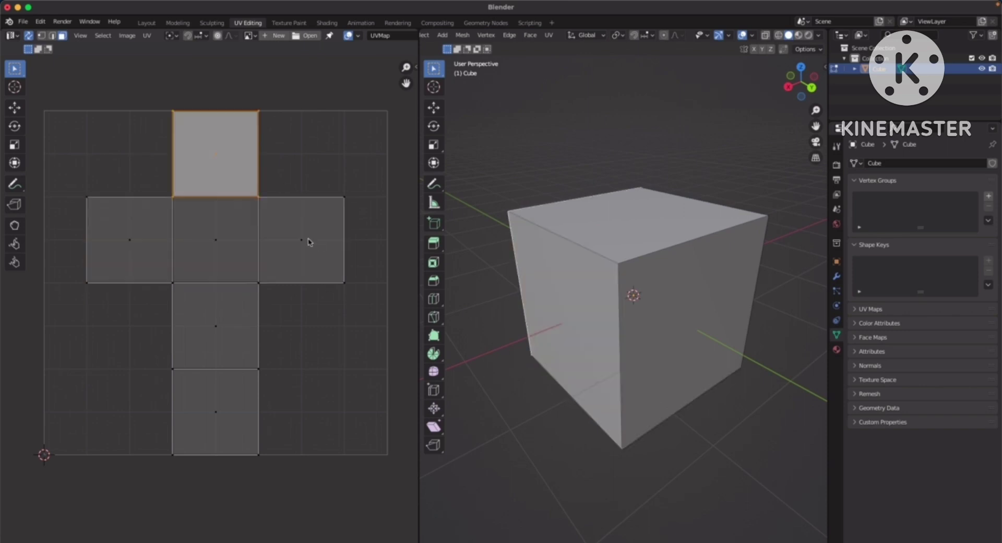
{"action": "left_click", "coordinate": [313, 241]}
{"action": "left_click", "coordinate": [225, 335]}
{"action": "left_click", "coordinate": [222, 411]}
{"action": "left_click", "coordinate": [222, 312]}
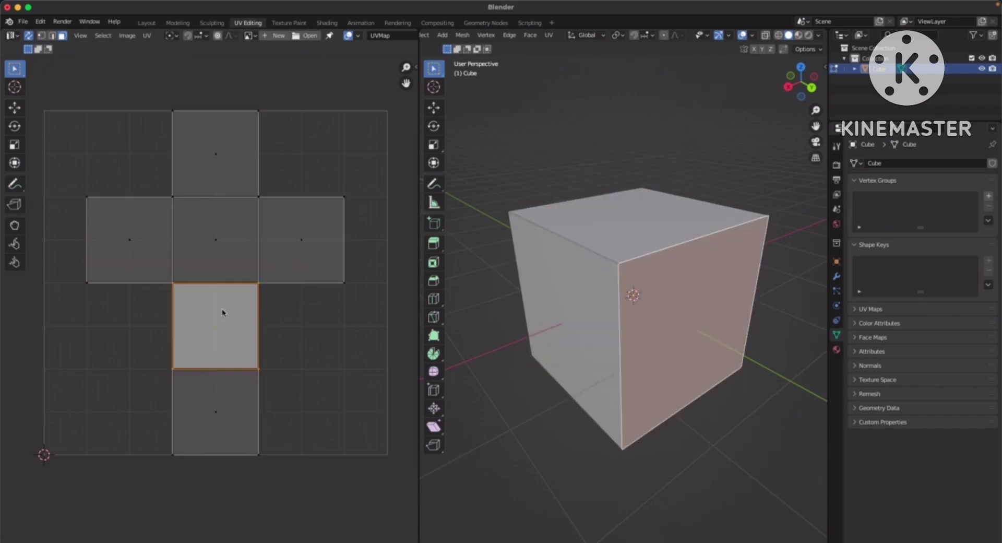
{"action": "left_click", "coordinate": [210, 225]}
{"action": "left_click", "coordinate": [309, 226]}
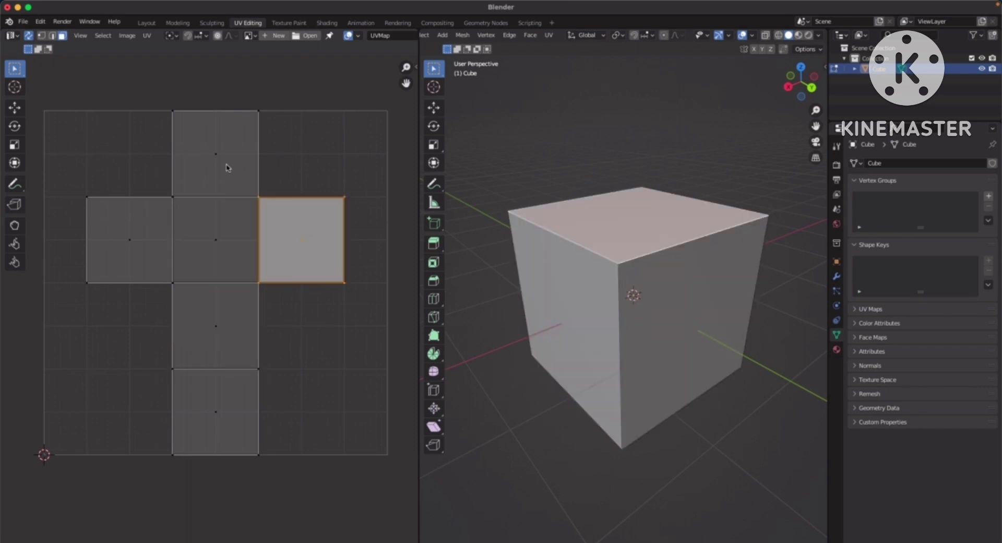
{"action": "middle_click_drag", "start_coordinate": [735, 218], "coordinate": [483, 261]}
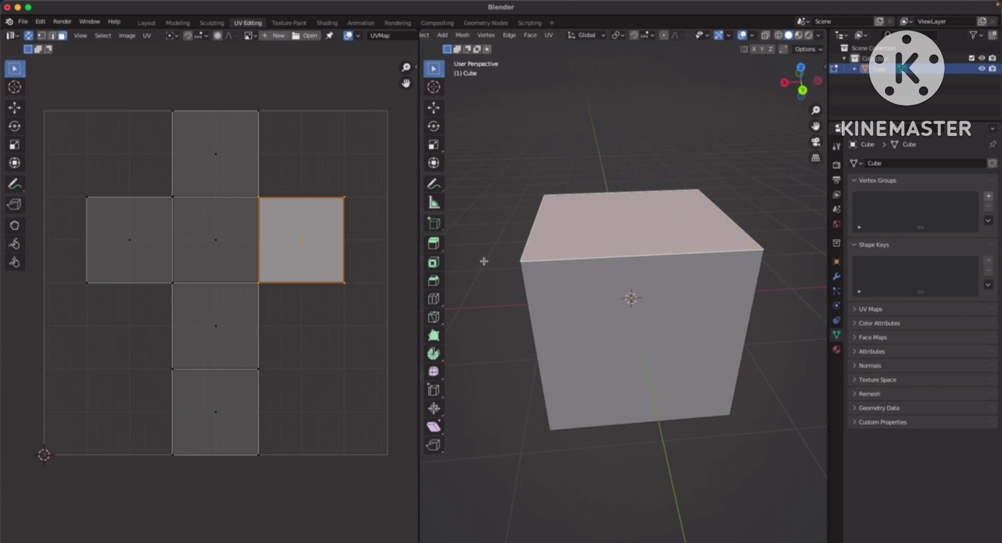
{"action": "left_click", "coordinate": [219, 246]}
{"action": "middle_click_drag", "start_coordinate": [595, 292], "coordinate": [642, 298]}
{"action": "left_click", "coordinate": [142, 241]}
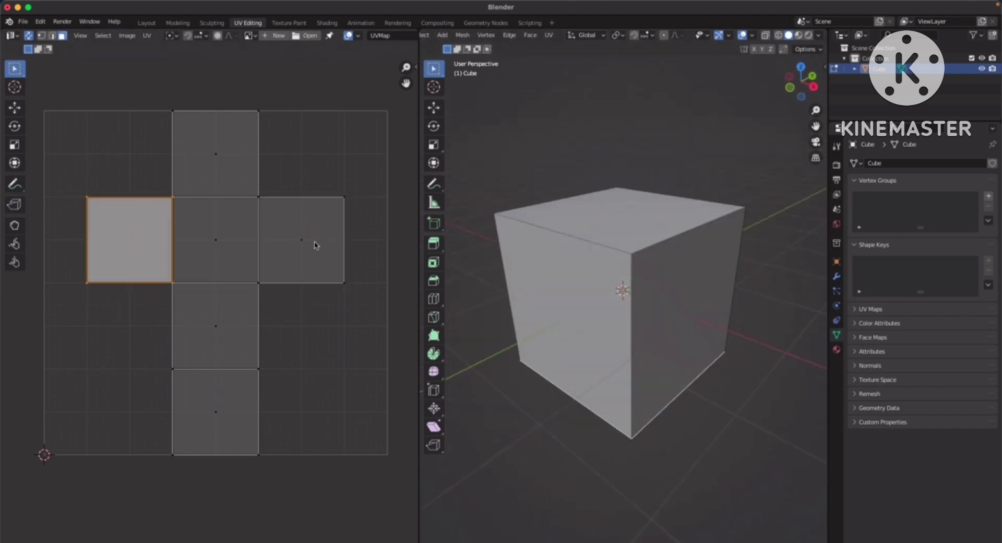
{"action": "middle_click_drag", "start_coordinate": [548, 259], "coordinate": [614, 335]}
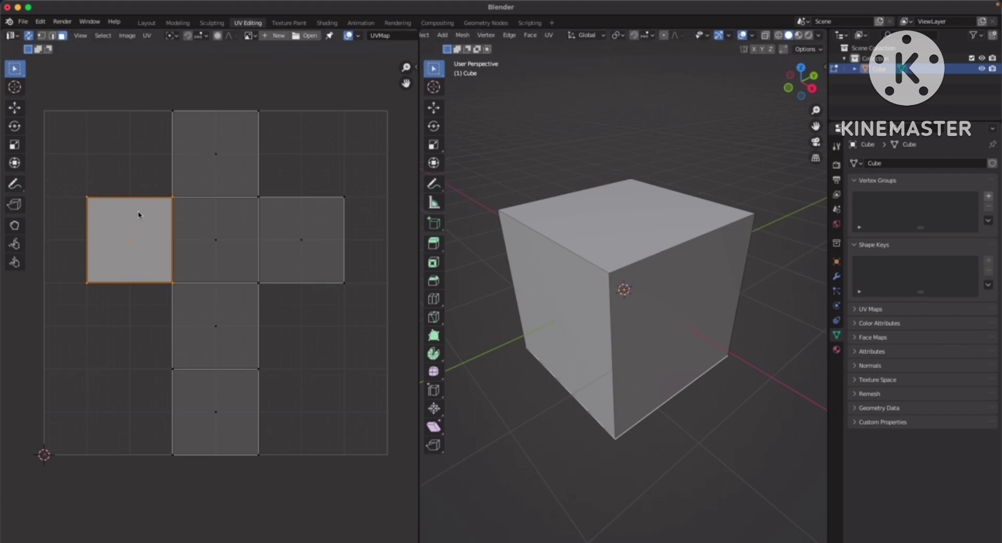
- Recheck the middle row, uppermost and two lower squares of the UV layout against the cube's faces, including the far side
{"action": "left_click", "coordinate": [218, 236]}
{"action": "left_click", "coordinate": [123, 253]}
{"action": "left_click", "coordinate": [301, 238]}
{"action": "left_click", "coordinate": [133, 248]}
{"action": "left_click", "coordinate": [312, 240]}
{"action": "left_click", "coordinate": [235, 162]}
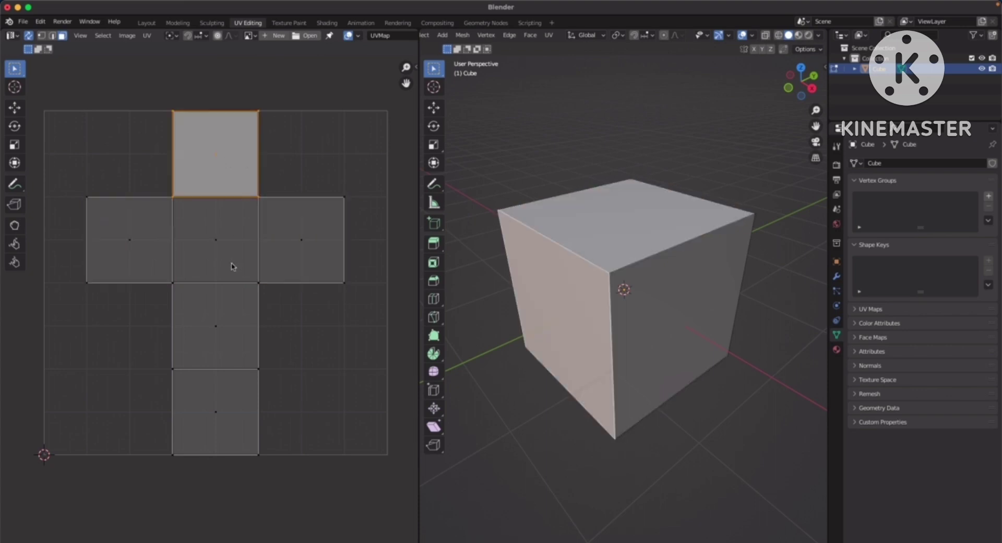
{"action": "left_click", "coordinate": [219, 329]}
{"action": "left_click", "coordinate": [226, 400]}
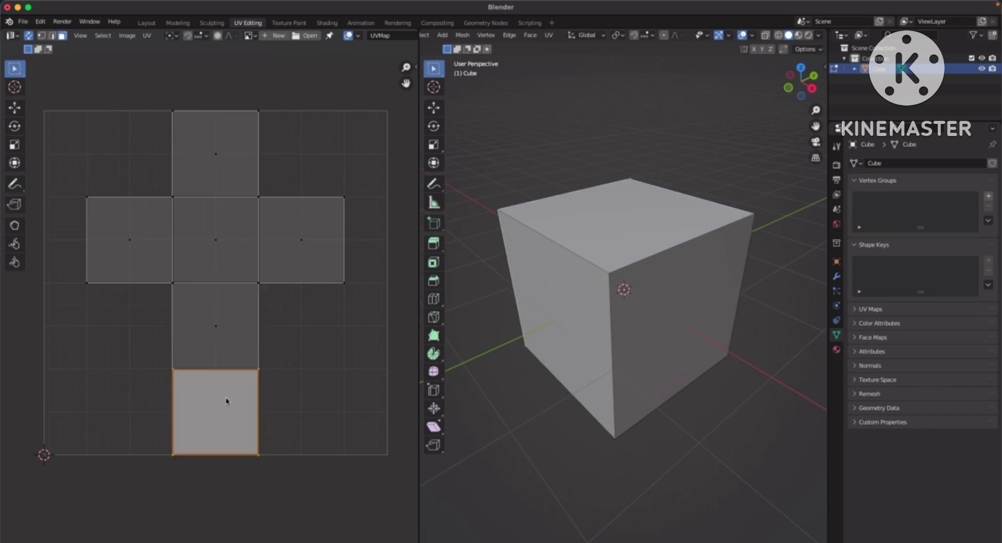
{"action": "middle_click_drag", "start_coordinate": [628, 274], "coordinate": [486, 308]}
{"action": "middle_click_drag", "start_coordinate": [613, 319], "coordinate": [643, 263]}
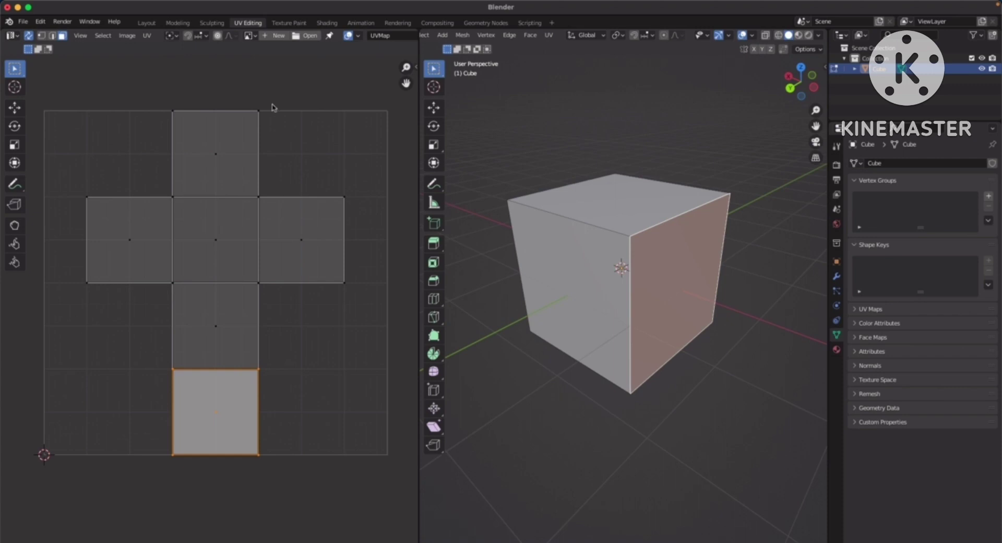
- Show the Cube_UV_Numbers.png image behind the UV layout and set the 3D viewport to Material Preview shading
{"action": "left_click", "coordinate": [249, 43]}
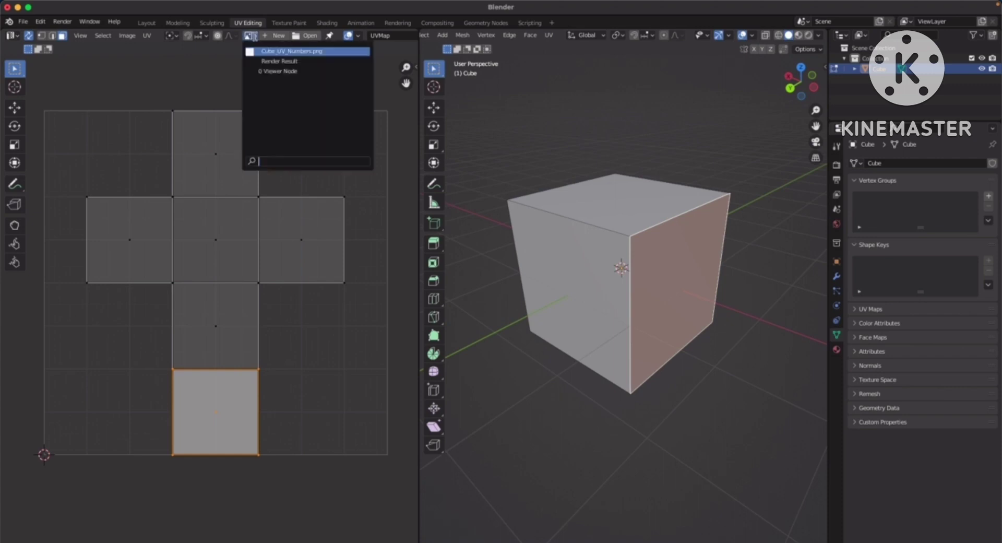
{"action": "left_click", "coordinate": [276, 56]}
{"action": "scroll", "coordinate": [278, 218], "scroll_direction": "down", "scroll_amount": 6}
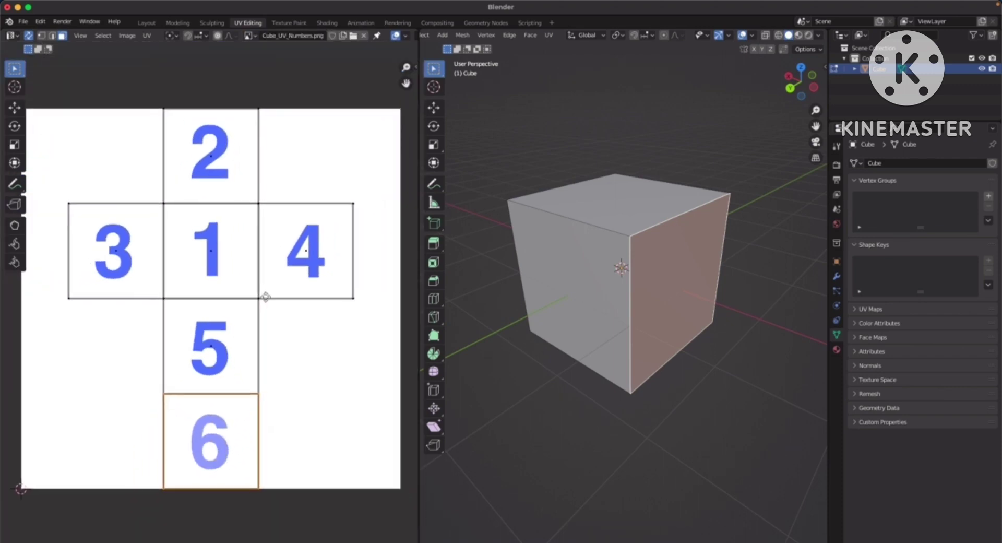
{"action": "middle_click_drag", "start_coordinate": [277, 179], "coordinate": [290, 170]}
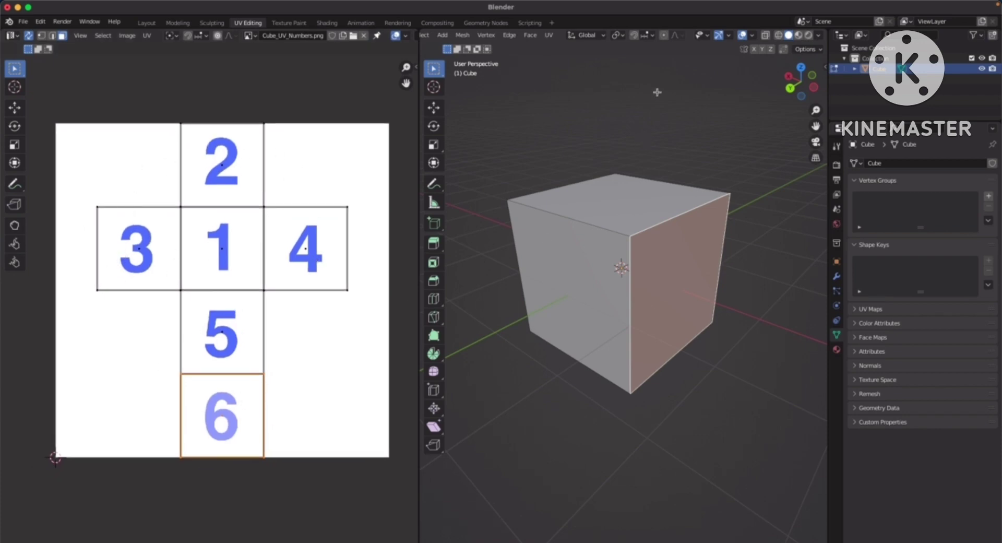
{"action": "left_click", "coordinate": [798, 35]}
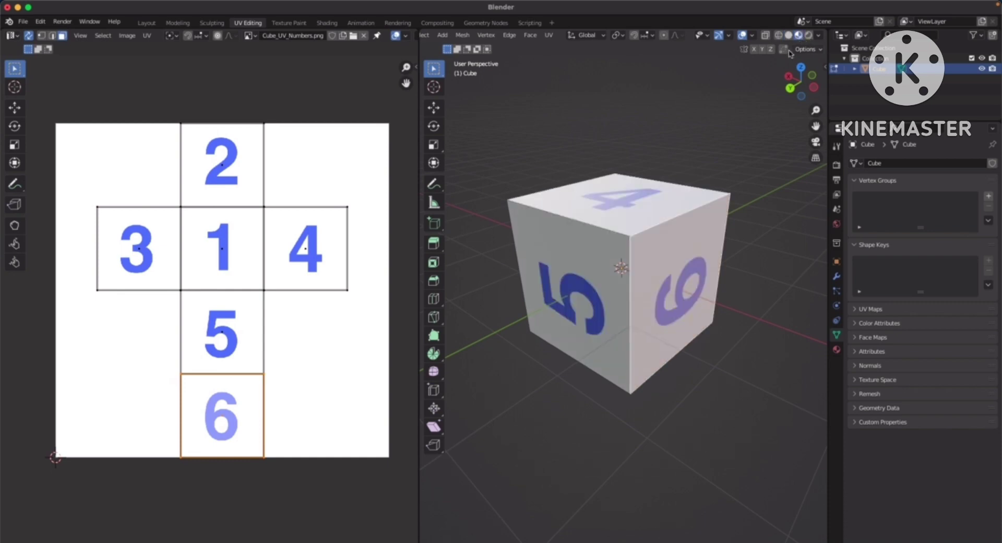
- Select the numbered faces on the textured cube from all sides and compare each with its square in the UV layout
{"action": "left_click", "coordinate": [711, 158]}
{"action": "middle_click_drag", "start_coordinate": [711, 159], "coordinate": [601, 242]}
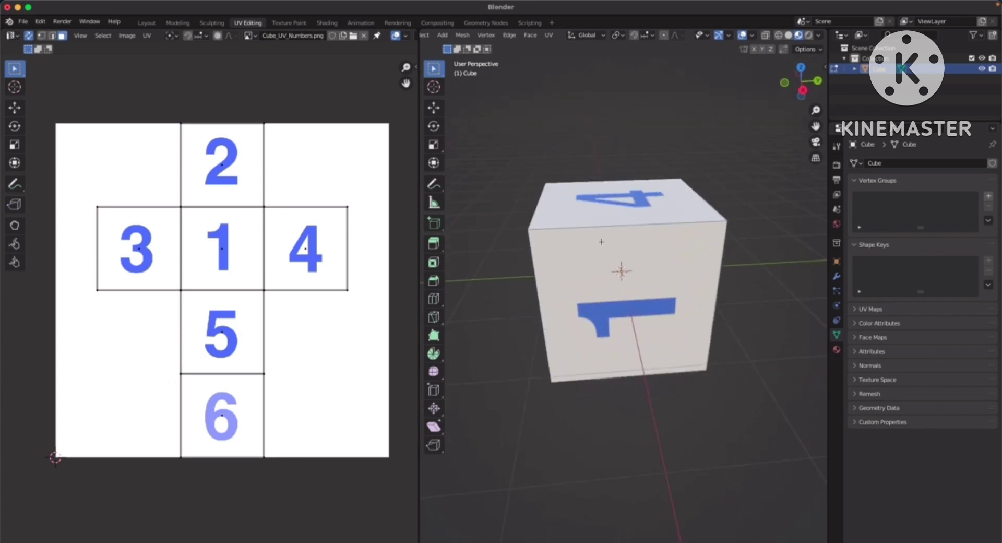
{"action": "middle_click_drag", "start_coordinate": [717, 226], "coordinate": [675, 281]}
{"action": "left_click", "coordinate": [667, 296]}
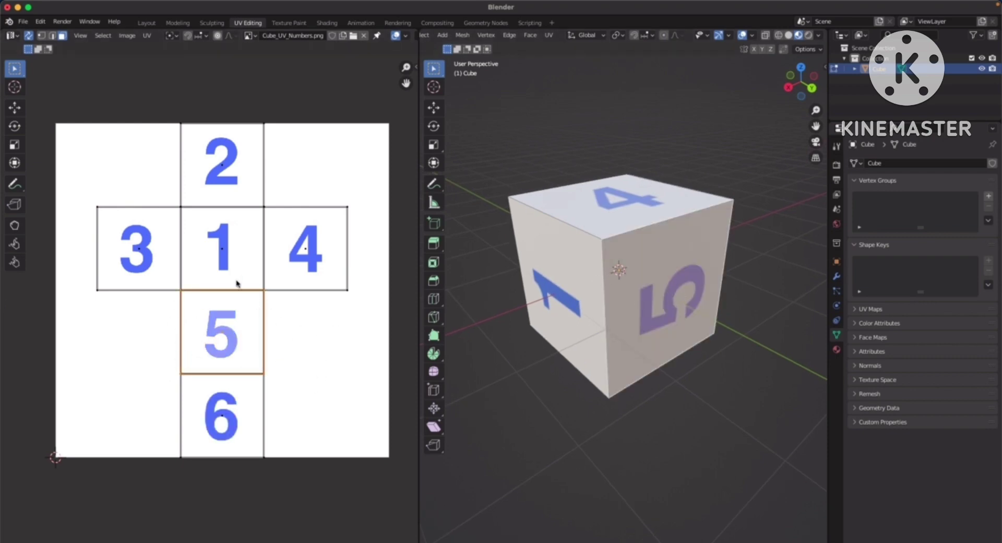
{"action": "left_click", "coordinate": [576, 273]}
{"action": "middle_click_drag", "start_coordinate": [575, 273], "coordinate": [527, 305]}
{"action": "left_click", "coordinate": [618, 235]}
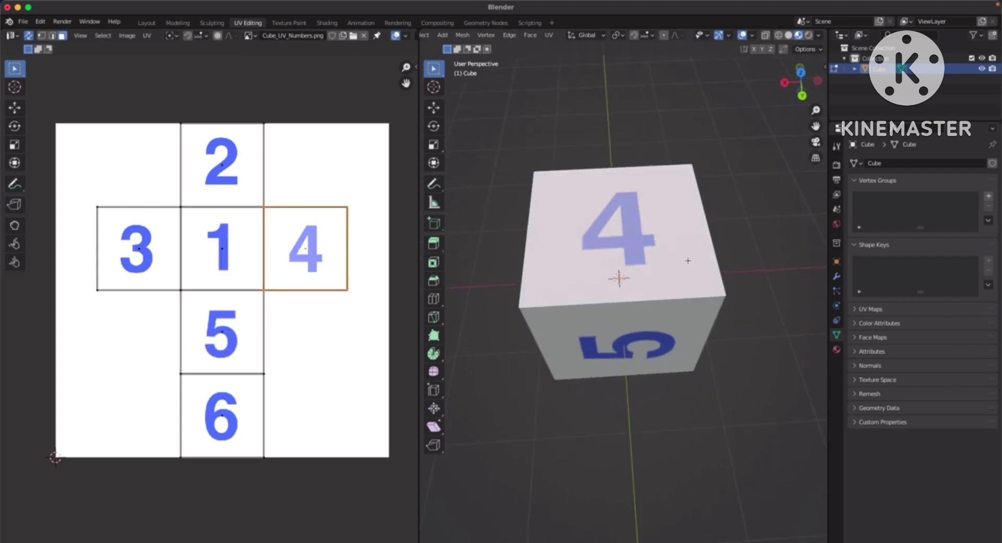
{"action": "middle_click_drag", "start_coordinate": [619, 235], "coordinate": [543, 209]}
{"action": "left_click", "coordinate": [666, 268]}
{"action": "middle_click_drag", "start_coordinate": [666, 269], "coordinate": [651, 290]}
{"action": "left_click", "coordinate": [634, 266]}
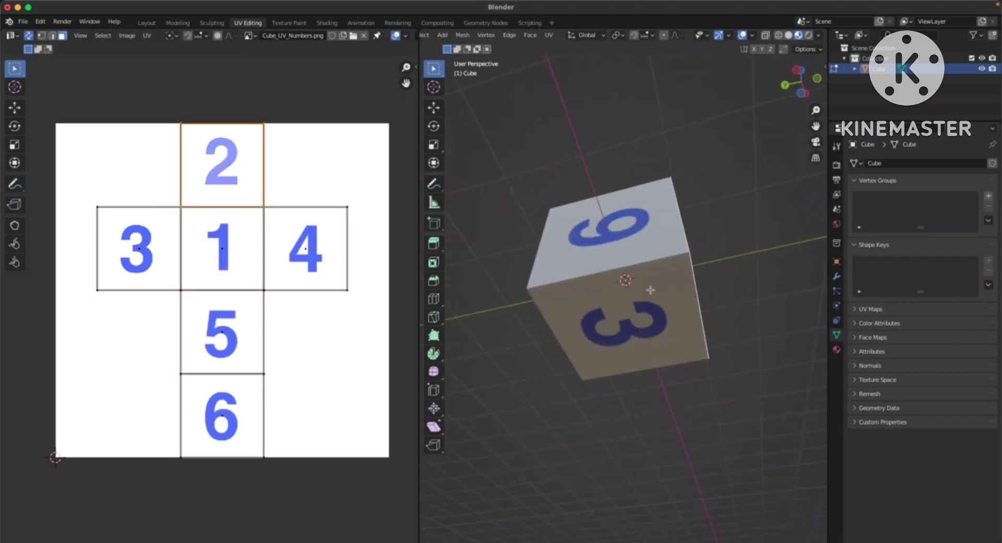
{"action": "left_click", "coordinate": [634, 300]}
{"action": "middle_click_drag", "start_coordinate": [558, 288], "coordinate": [661, 335]}
{"action": "left_click", "coordinate": [592, 271]}
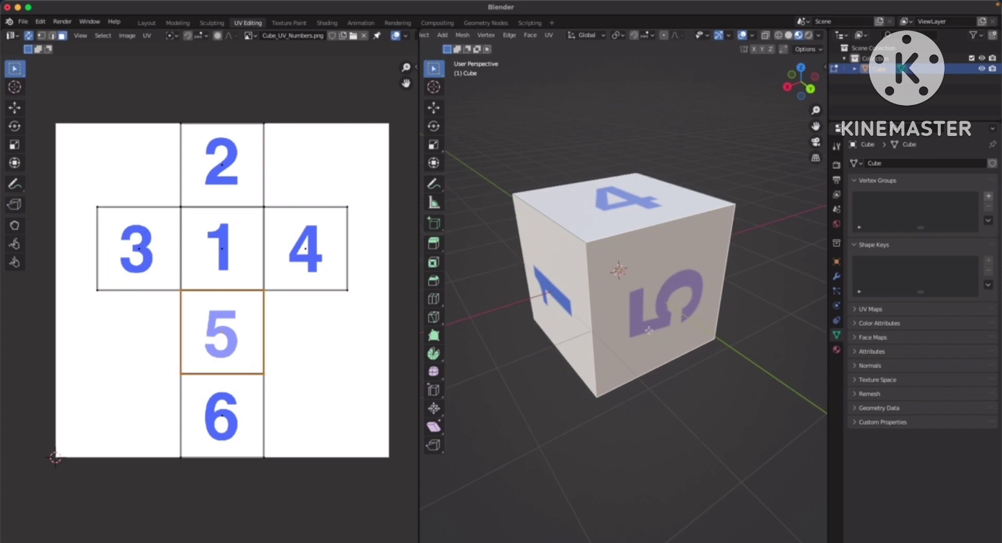
{"action": "middle_click_drag", "start_coordinate": [649, 329], "coordinate": [653, 213]}
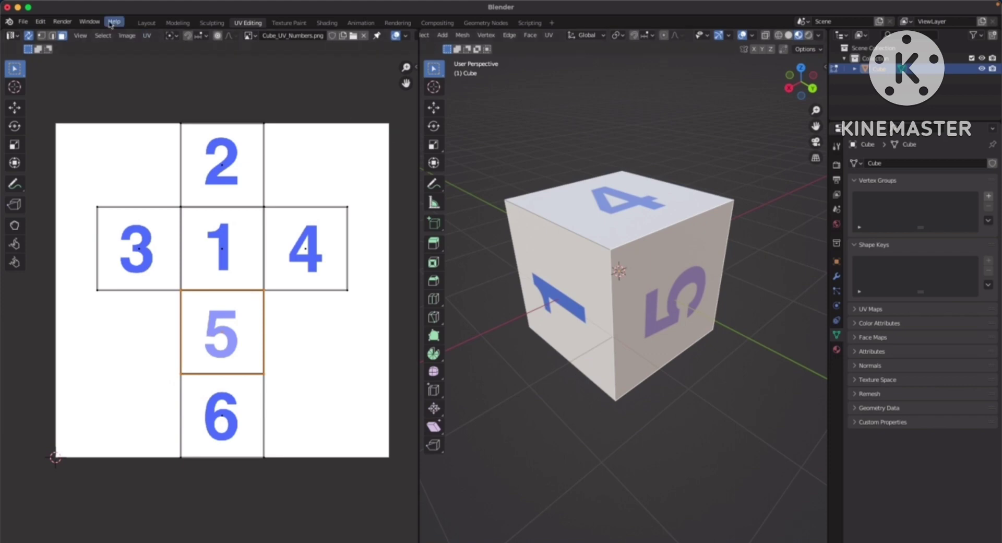
- Return to the Layout workspace and open Chair.blend from the Blender Course folder, discarding changes to the current file
{"action": "left_click", "coordinate": [146, 23]}
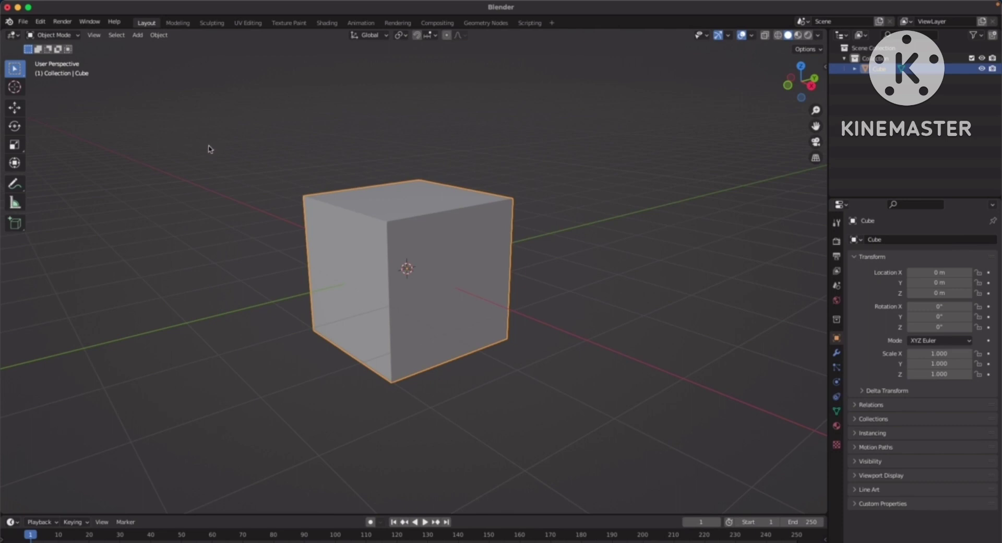
{"action": "left_click", "coordinate": [23, 22]}
{"action": "left_click", "coordinate": [40, 44]}
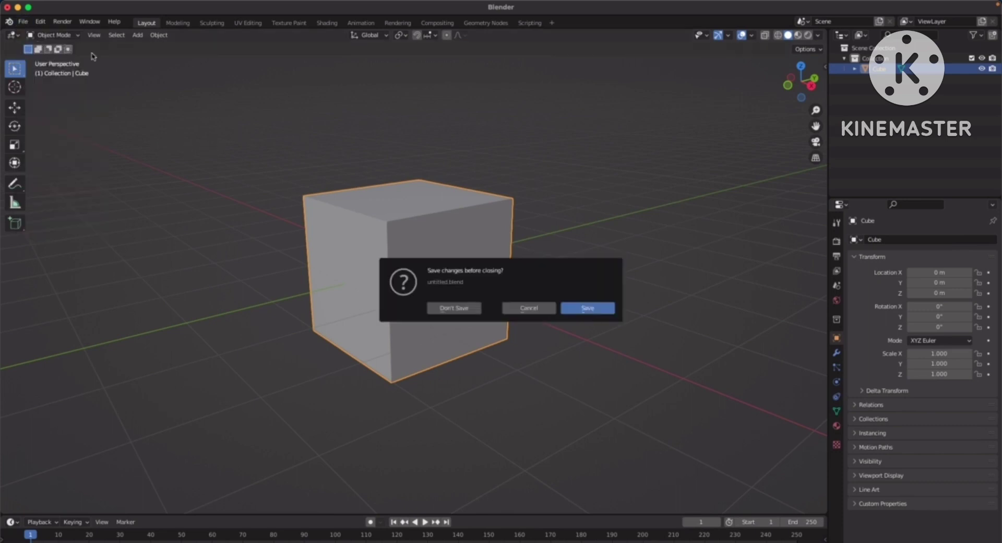
{"action": "left_click", "coordinate": [473, 310]}
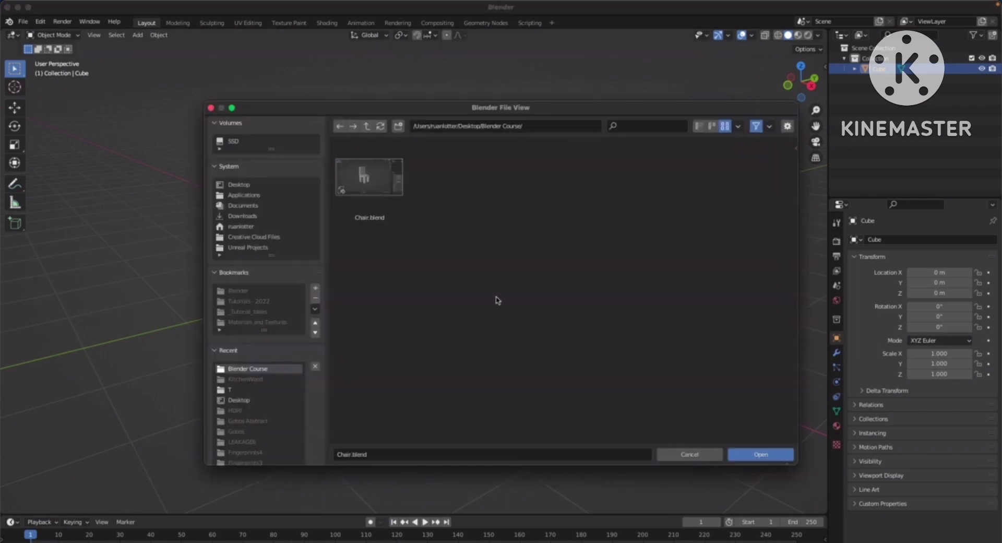
{"action": "left_click", "coordinate": [368, 180]}
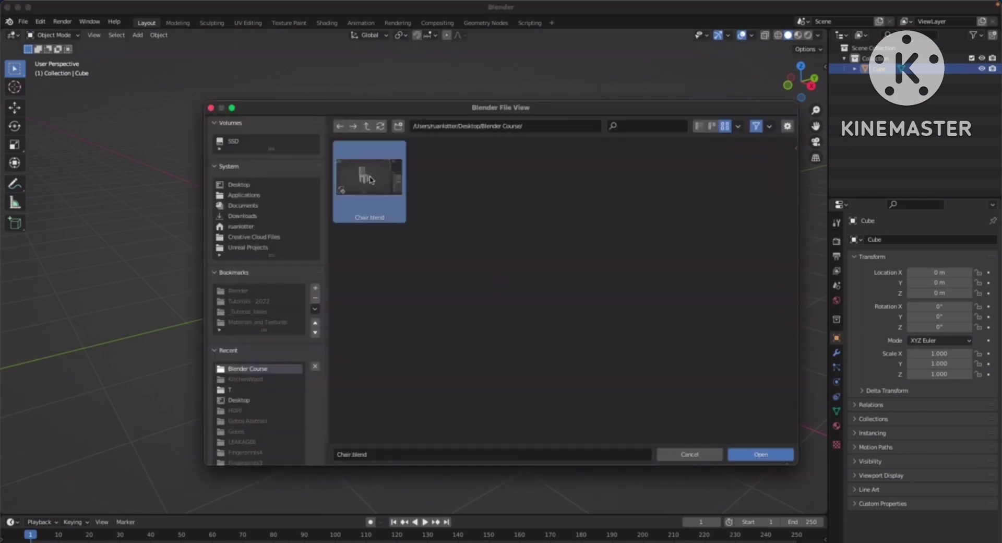
{"action": "left_click", "coordinate": [760, 454]}
- Select the chair and display its transform properties to check its scale and dimensions
{"action": "scroll", "coordinate": [485, 270], "scroll_direction": "right", "scroll_amount": 10}
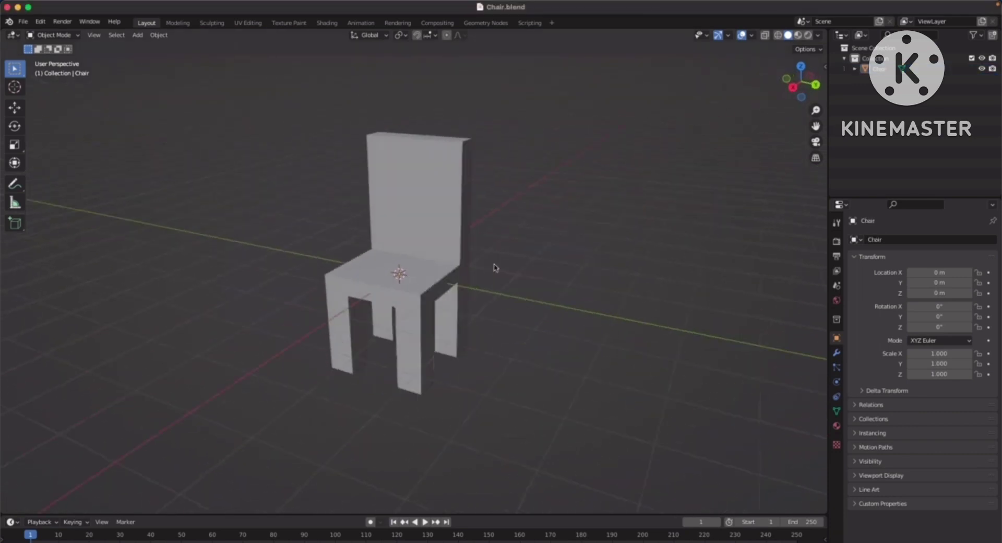
{"action": "scroll", "coordinate": [496, 269], "scroll_direction": "left", "scroll_amount": 10}
{"action": "scroll", "coordinate": [496, 268], "scroll_direction": "up", "scroll_amount": 3}
{"action": "left_click", "coordinate": [493, 270]}
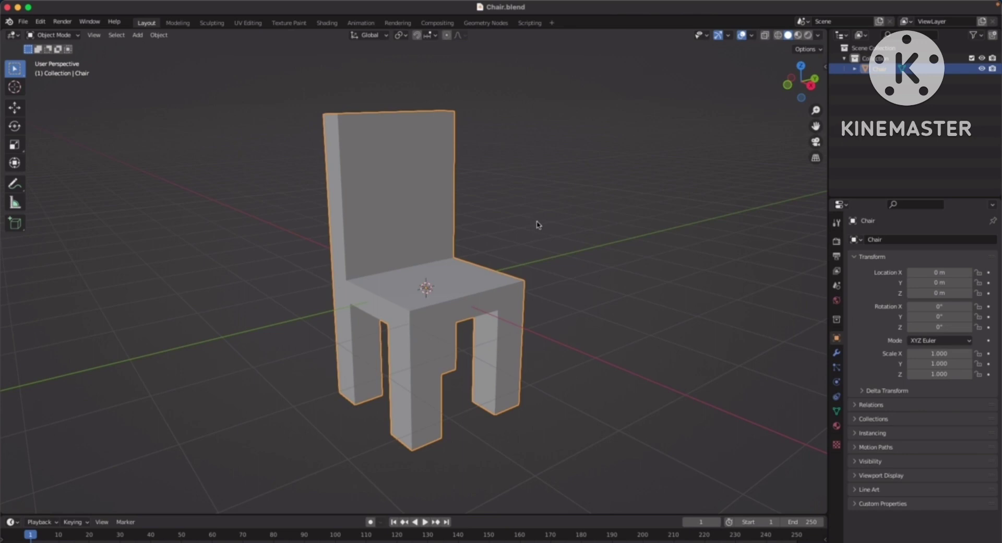
{"action": "key", "text": "n"}
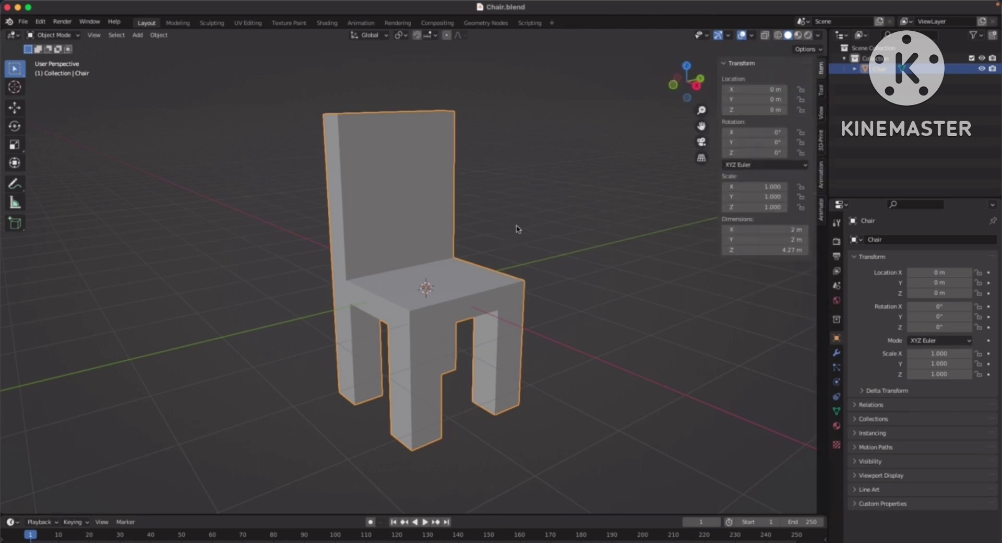
{"action": "key", "text": "n"}
{"action": "key", "text": "n"}
{"action": "scroll", "coordinate": [545, 234], "scroll_direction": "up", "scroll_amount": 1}
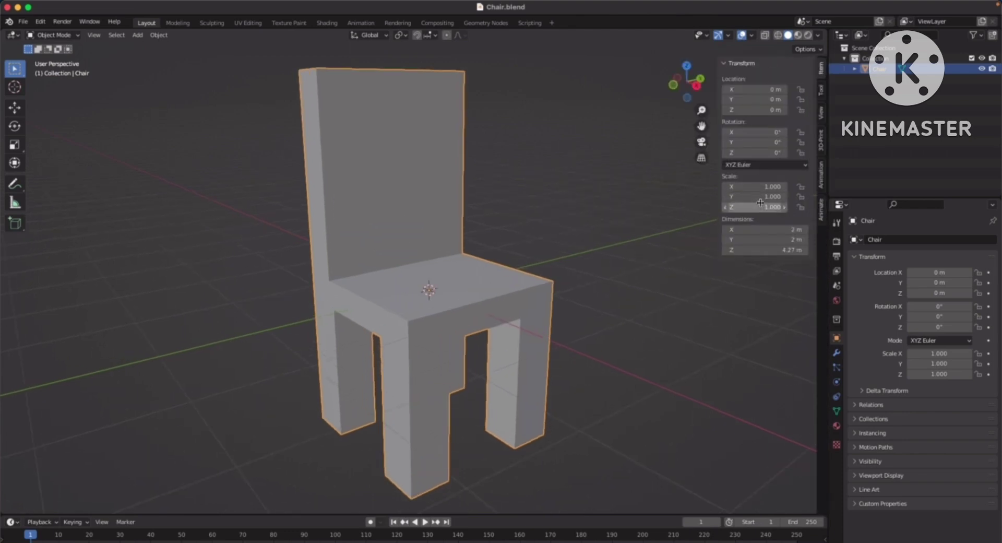
{"action": "scroll", "coordinate": [574, 264], "scroll_direction": "down", "scroll_amount": 2}
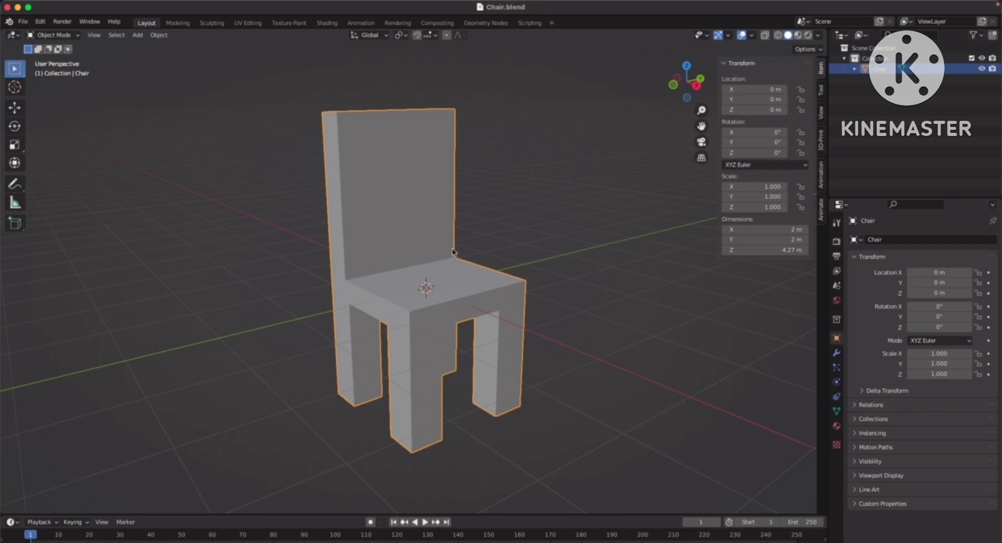
- Apply the chair's scale, hide the transform properties and leave the chair selected
{"action": "left_click", "coordinate": [523, 222]}
{"action": "left_click", "coordinate": [424, 230]}
{"action": "key", "text": "ctrl+a"}
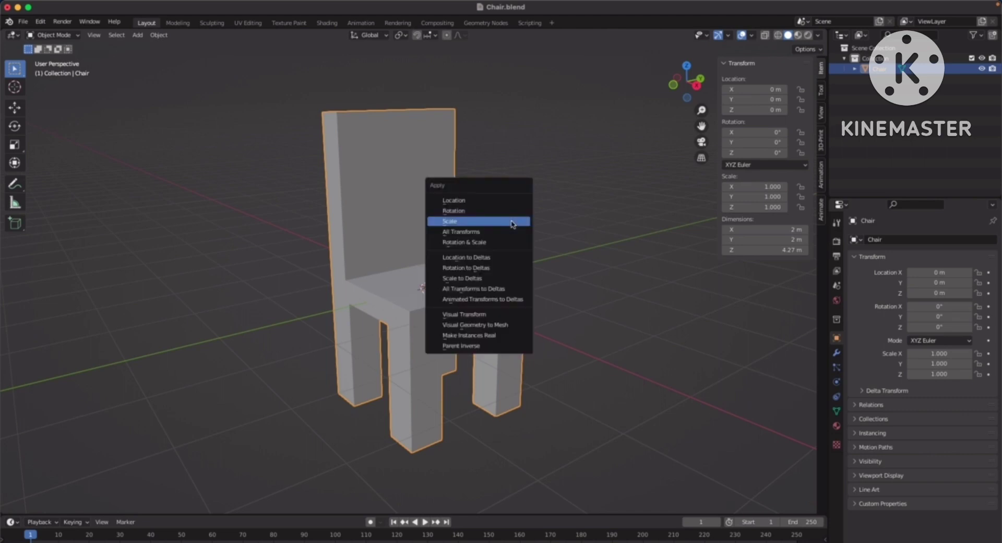
{"action": "left_click", "coordinate": [467, 222]}
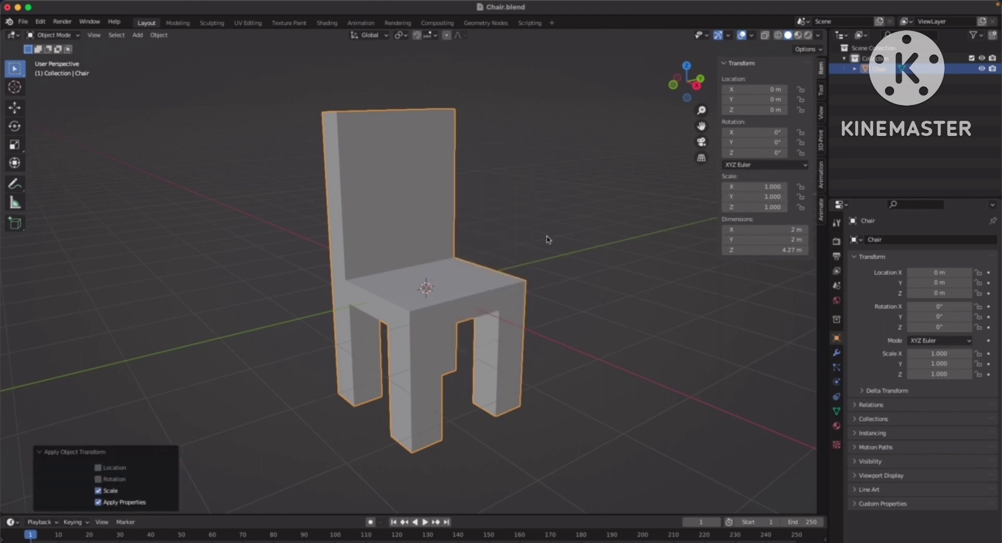
{"action": "key", "text": "n"}
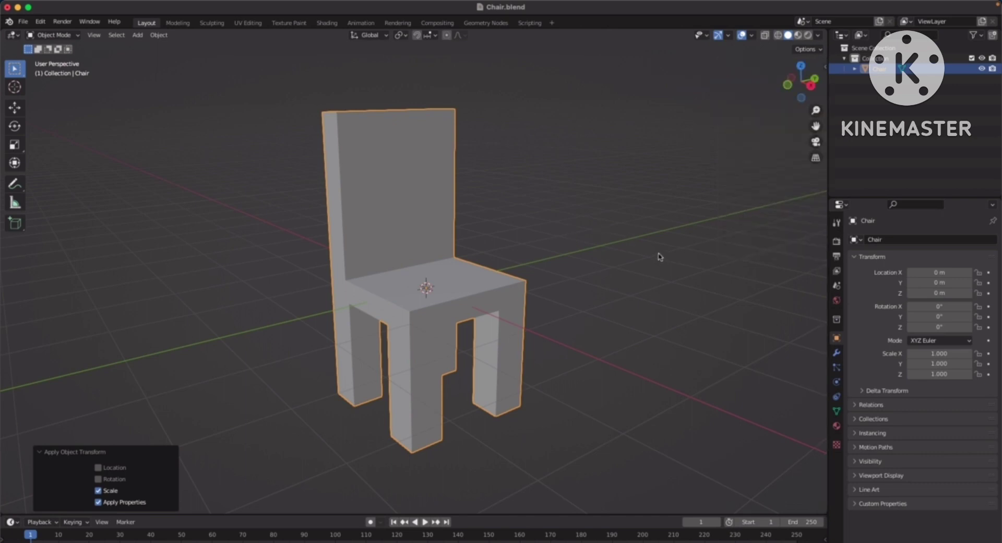
{"action": "left_click", "coordinate": [597, 228]}
{"action": "left_click", "coordinate": [415, 235]}
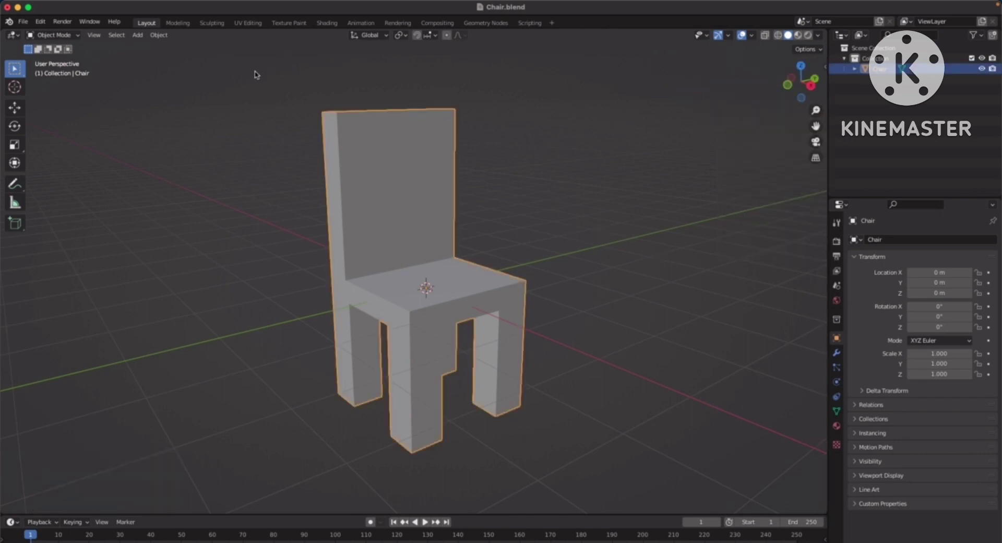
- Switch to the UV Editing workspace and turn on UV Sync Selection to show the chair's entire UV layout
{"action": "left_click", "coordinate": [249, 23]}
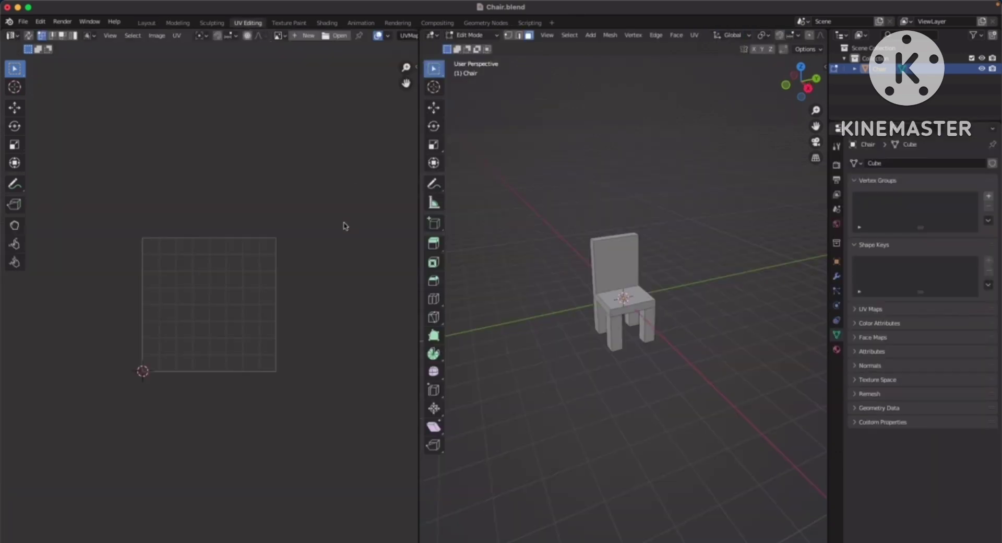
{"action": "middle_click_drag", "start_coordinate": [684, 305], "coordinate": [713, 288]}
{"action": "scroll", "coordinate": [702, 233], "scroll_direction": "up", "scroll_amount": 6}
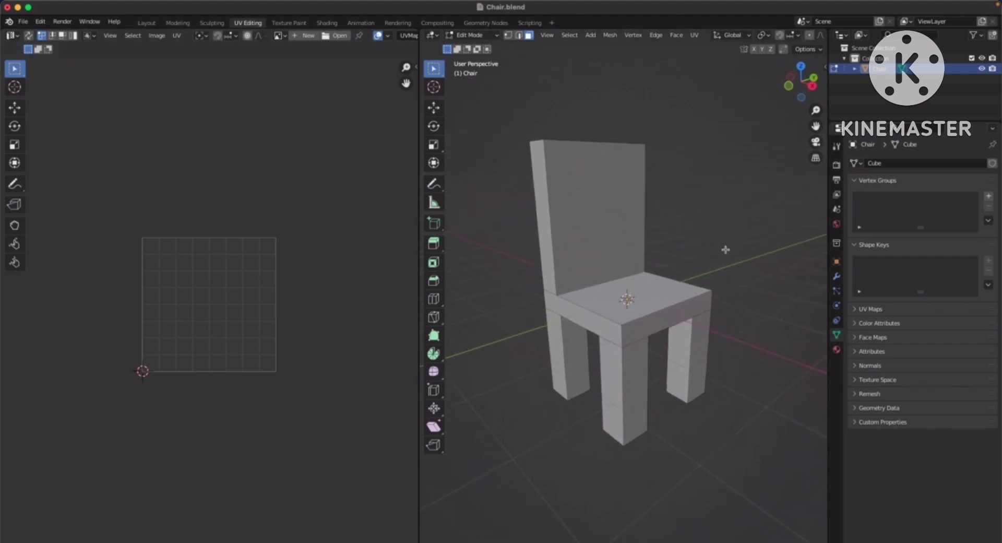
{"action": "middle_click_drag", "start_coordinate": [708, 240], "coordinate": [567, 193]}
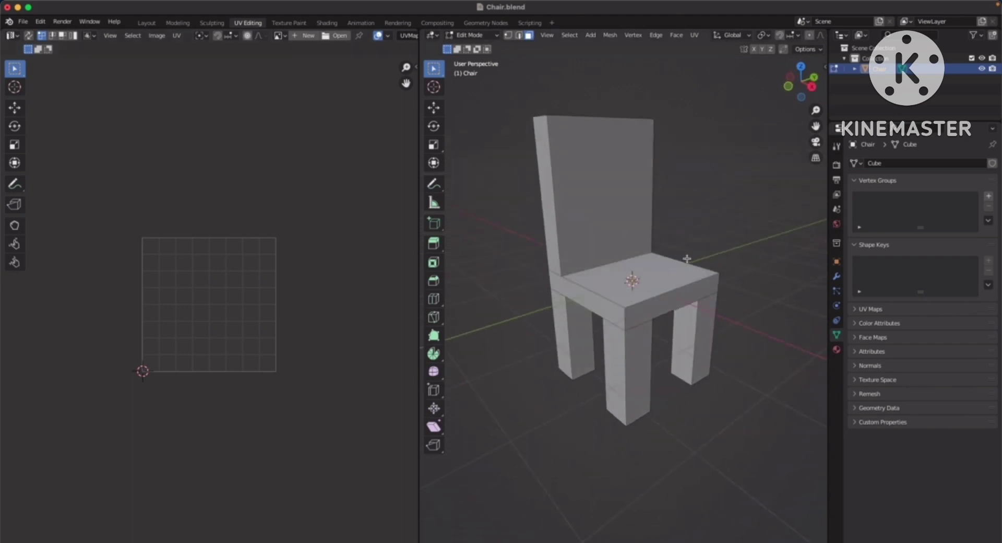
{"action": "middle_click_drag", "start_coordinate": [687, 258], "coordinate": [683, 253]}
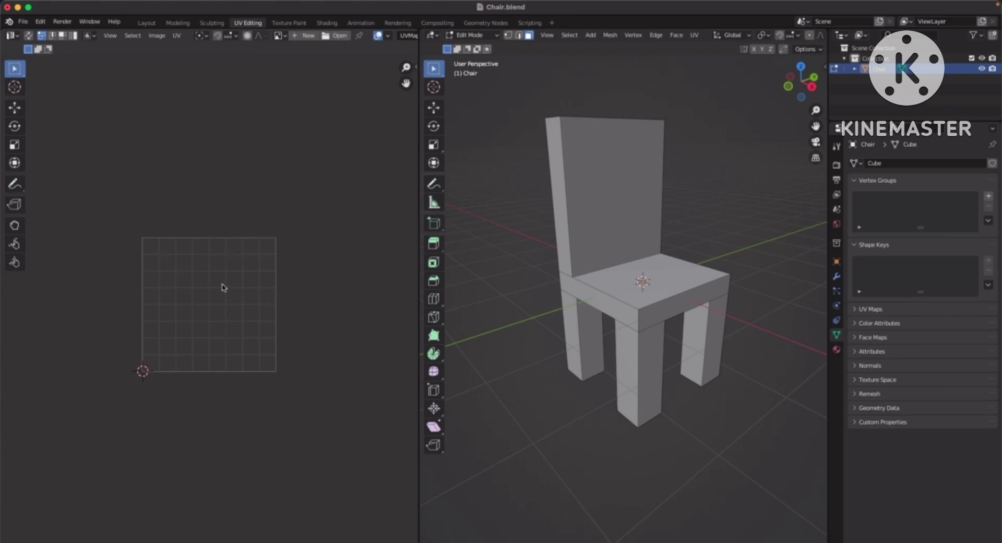
{"action": "middle_click_drag", "start_coordinate": [226, 297], "coordinate": [266, 254]}
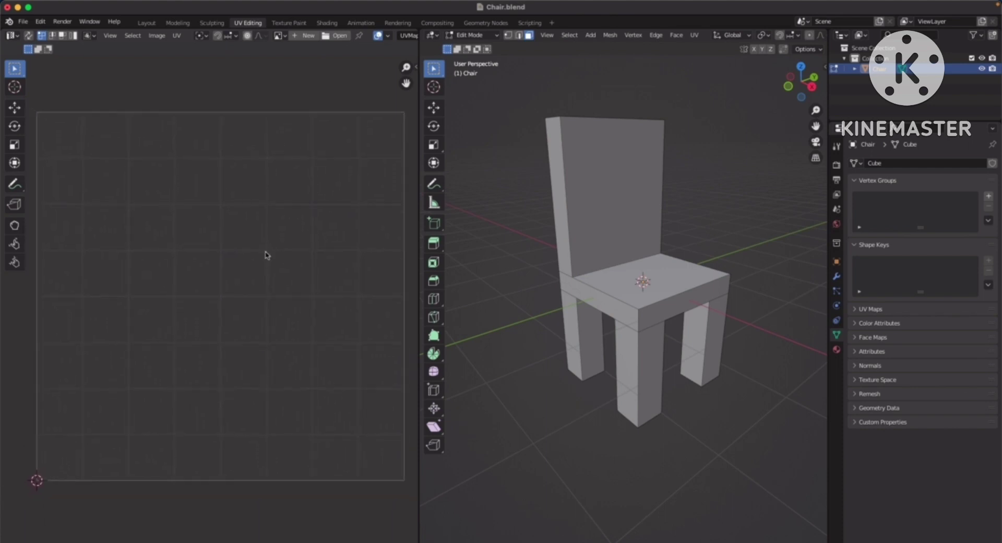
{"action": "left_click", "coordinate": [28, 36]}
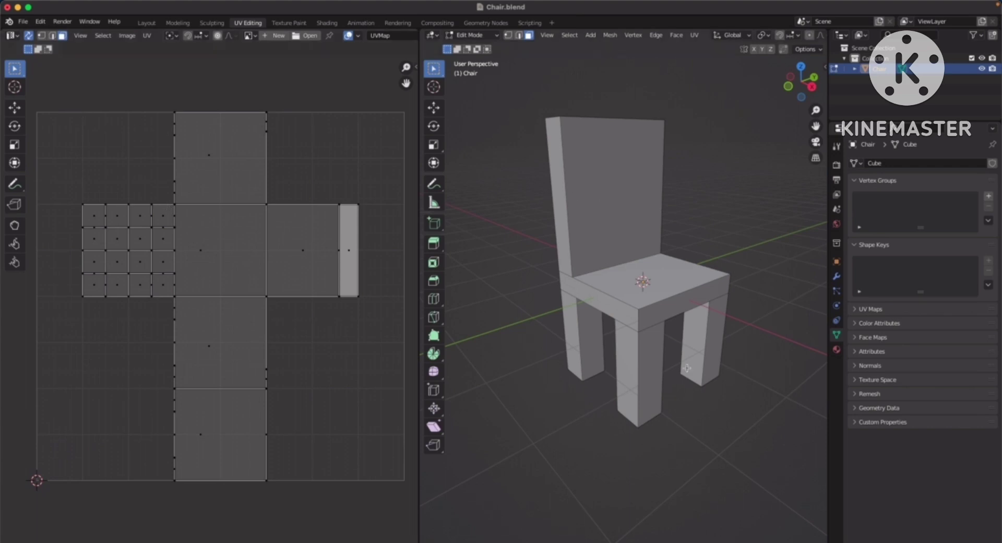
{"action": "middle_click_drag", "start_coordinate": [686, 368], "coordinate": [504, 323]}
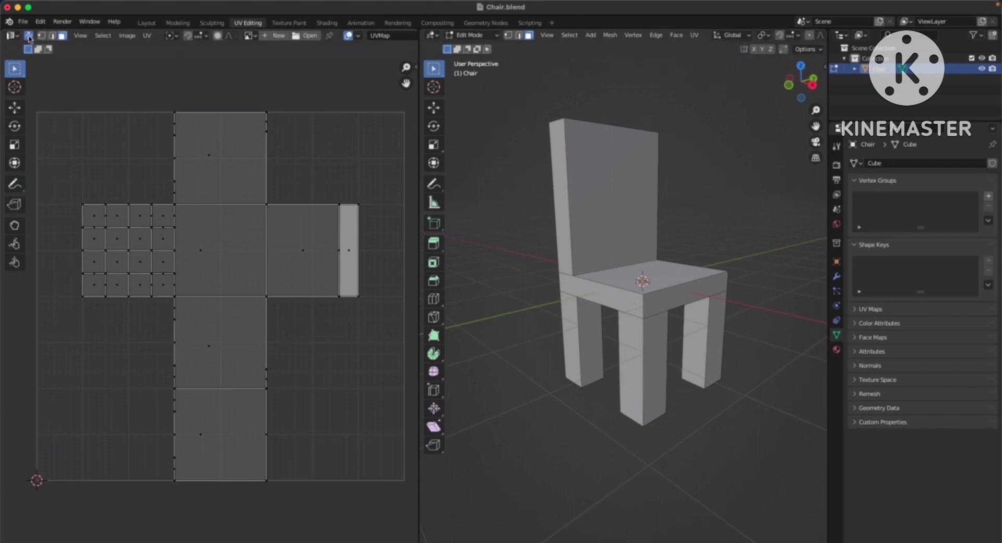
- Turn off UV Sync Selection and select the chair's backrest, seat and leg faces individually to examine their UVs
{"action": "left_click", "coordinate": [29, 37]}
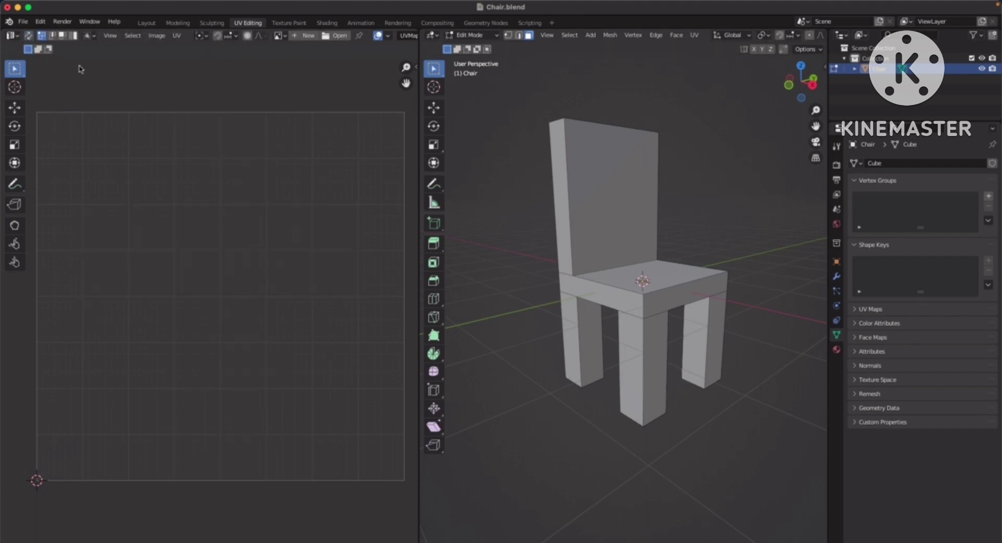
{"action": "left_click", "coordinate": [611, 205]}
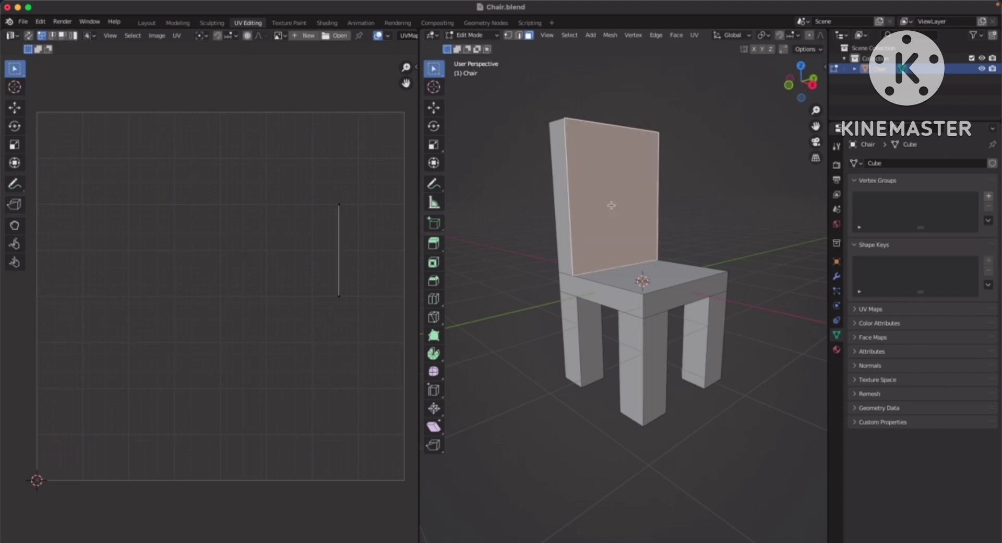
{"action": "left_click", "coordinate": [654, 273]}
{"action": "left_click", "coordinate": [603, 293]}
{"action": "left_click", "coordinate": [645, 354]}
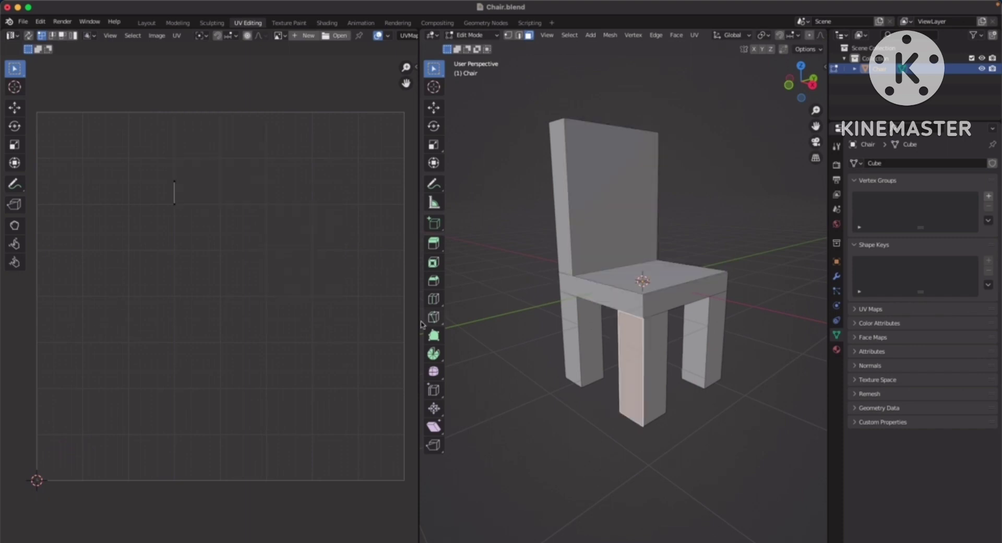
{"action": "left_click", "coordinate": [638, 271]}
- Select the backrest's side face and add seat and leg faces around the chair to compare their combined UVs
{"action": "middle_click_drag", "start_coordinate": [589, 292], "coordinate": [553, 230]}
{"action": "left_click", "coordinate": [644, 188]}
{"action": "left_click", "coordinate": [680, 275], "text": "shift"}
{"action": "left_click", "coordinate": [659, 324], "text": "shift"}
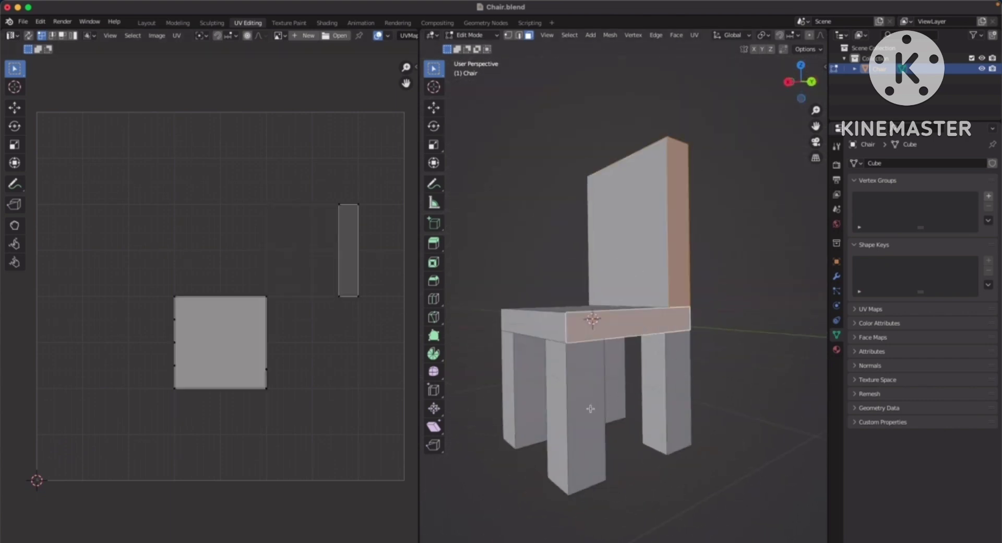
{"action": "left_click", "coordinate": [590, 408], "text": "shift"}
{"action": "left_click", "coordinate": [678, 397], "text": "shift"}
{"action": "left_click", "coordinate": [617, 381], "text": "shift"}
{"action": "left_click", "coordinate": [535, 383], "text": "shift"}
{"action": "mouse_move", "coordinate": [608, 345]}
{"action": "middle_mouse_down"}
{"action": "mouse_move", "coordinate": [616, 334]}
{"action": "mouse_move", "coordinate": [619, 354]}
{"action": "middle_mouse_up"}
{"action": "left_click", "coordinate": [607, 345], "text": "shift"}
{"action": "left_click", "coordinate": [608, 356], "text": "shift"}
{"action": "left_click", "coordinate": [620, 355], "text": "shift"}
{"action": "left_click", "coordinate": [624, 381], "text": "shift"}
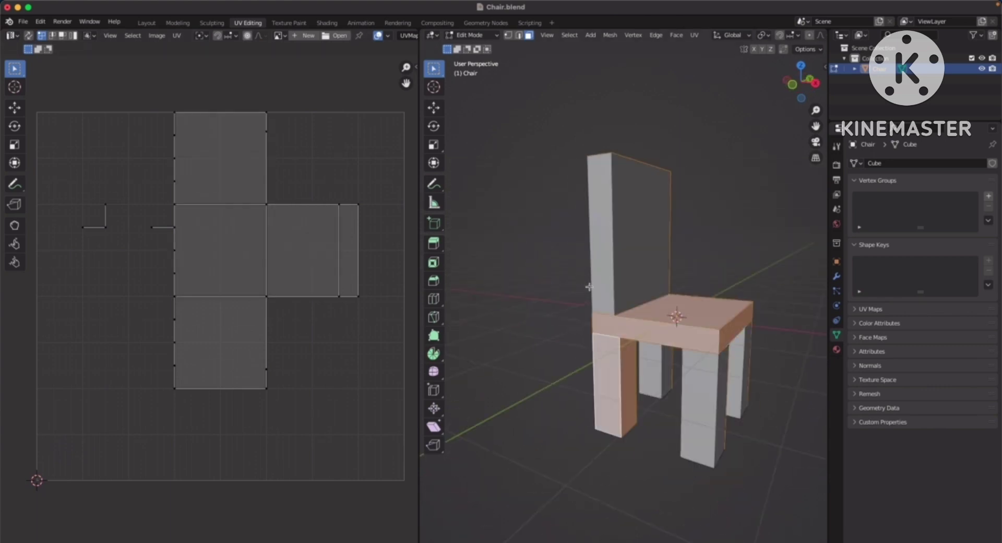
- Deselect all of the chair's faces and turn UV Sync Selection back on
{"action": "key", "text": "alt+a"}
{"action": "left_click", "coordinate": [28, 36]}
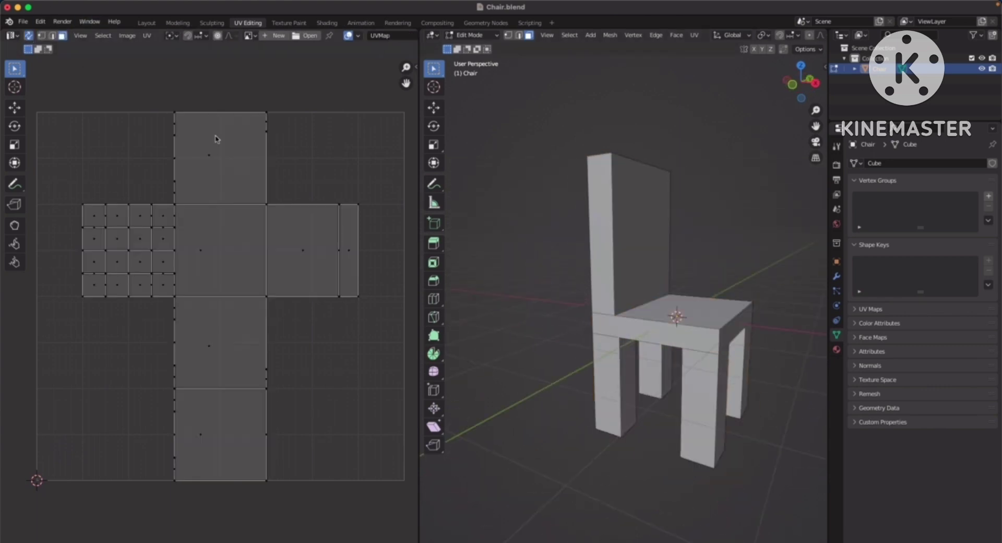
{"action": "middle_click_drag", "start_coordinate": [616, 244], "coordinate": [452, 301]}
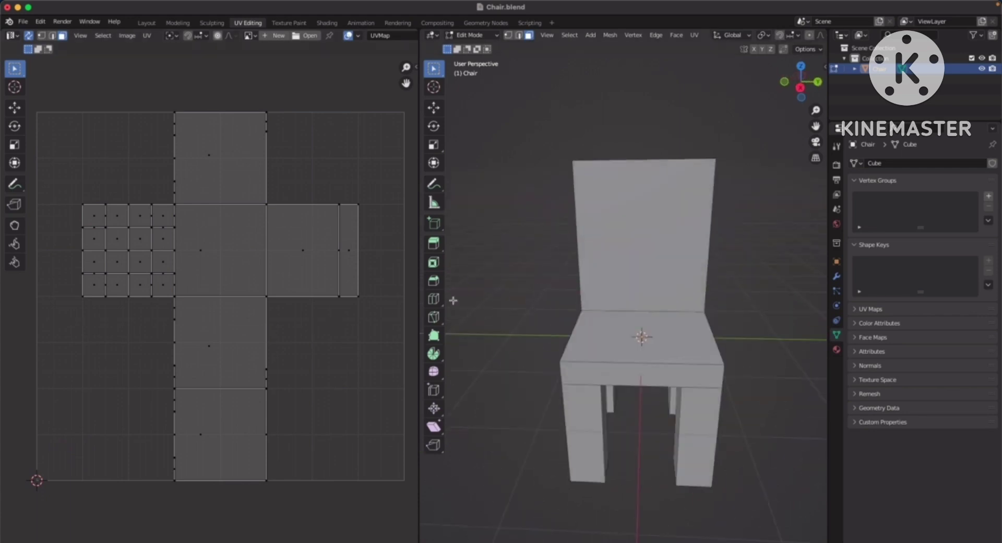
{"action": "middle_click_drag", "start_coordinate": [652, 293], "coordinate": [446, 299]}
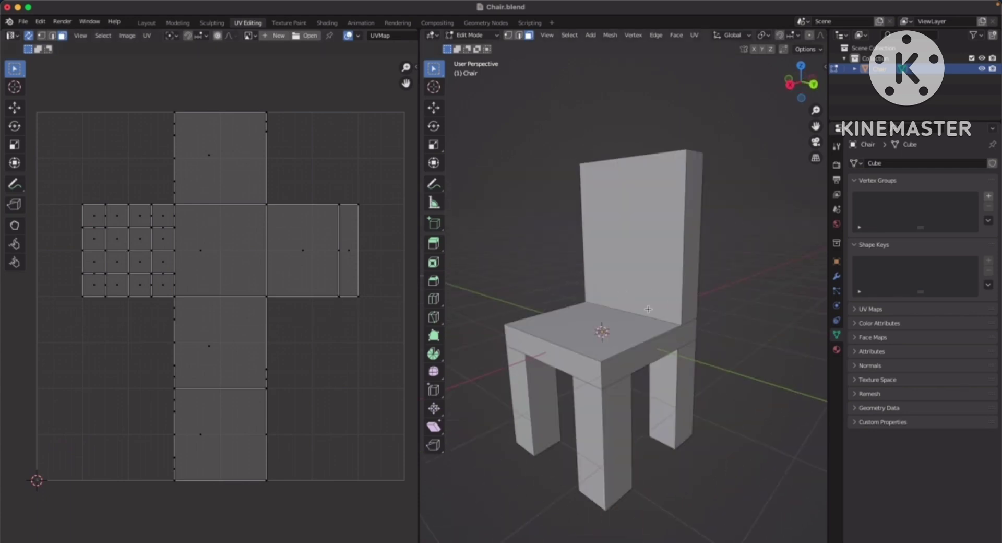
{"action": "middle_click_drag", "start_coordinate": [629, 326], "coordinate": [718, 269]}
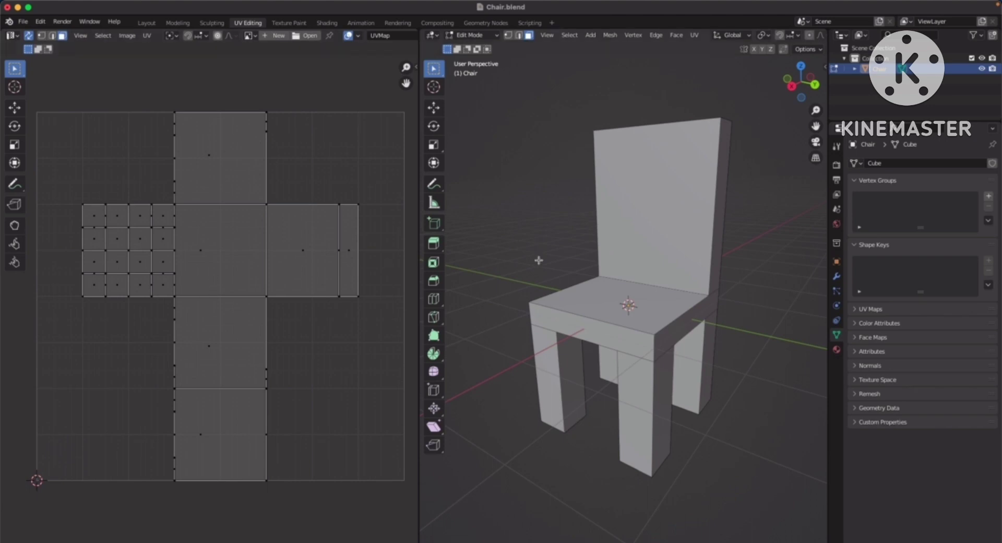
{"action": "mouse_move", "coordinate": [601, 275]}
{"action": "middle_mouse_down"}
{"action": "mouse_move", "coordinate": [614, 261]}
{"action": "mouse_move", "coordinate": [555, 276]}
{"action": "mouse_move", "coordinate": [588, 278]}
{"action": "mouse_move", "coordinate": [601, 257]}
{"action": "middle_mouse_up"}
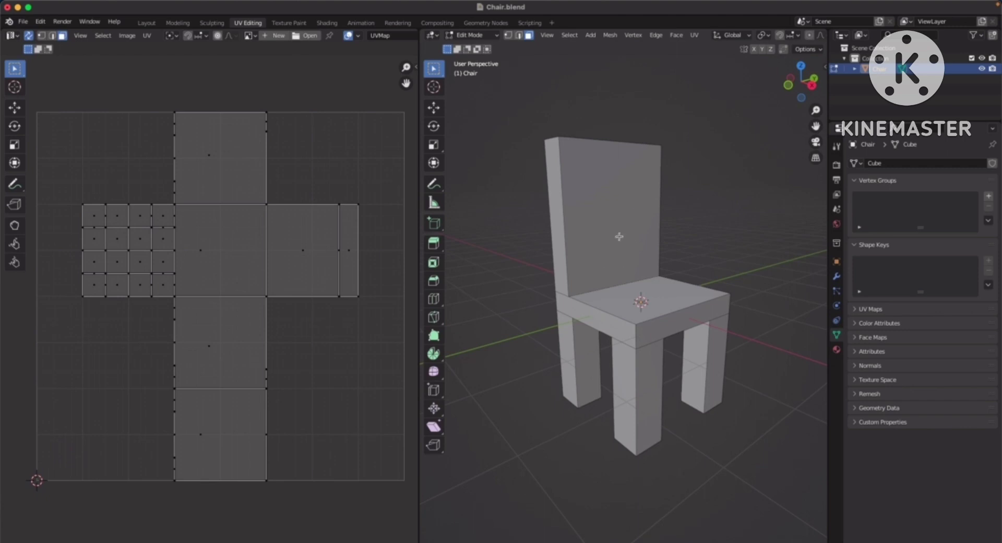
- Select all of the chair's faces and unwrap them with Smart UV Project using an angle limit of 66° and Correct Aspect
{"action": "left_click", "coordinate": [658, 238]}
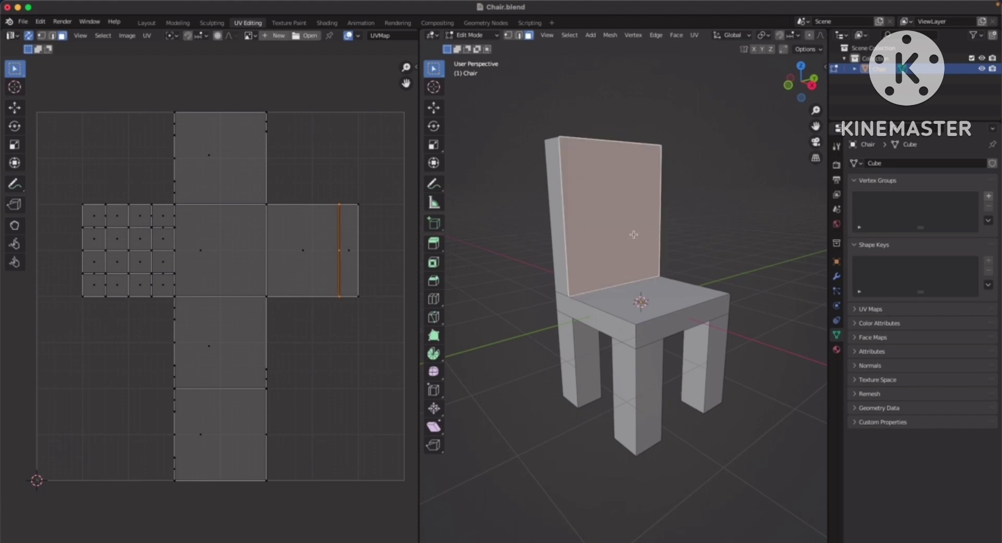
{"action": "key", "text": "a"}
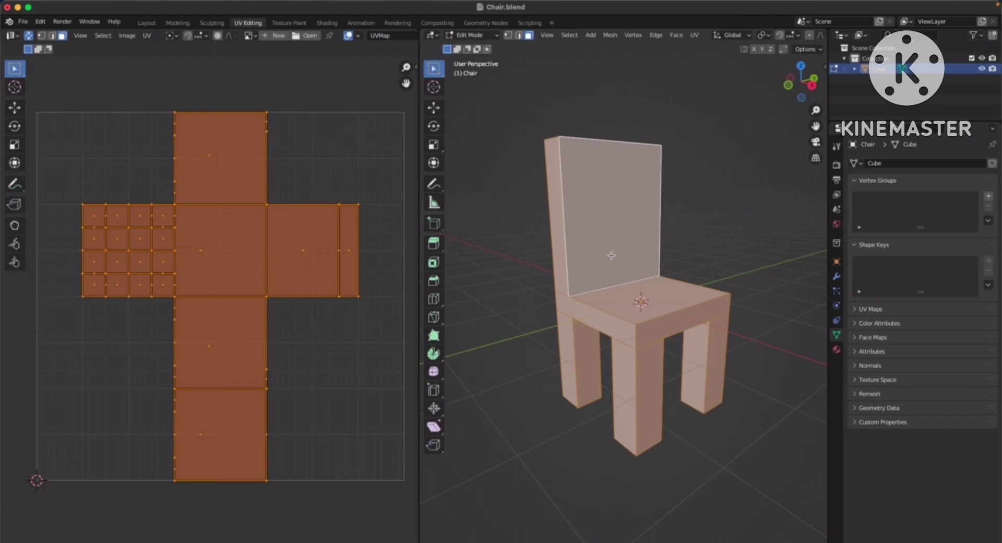
{"action": "right_click", "coordinate": [610, 238]}
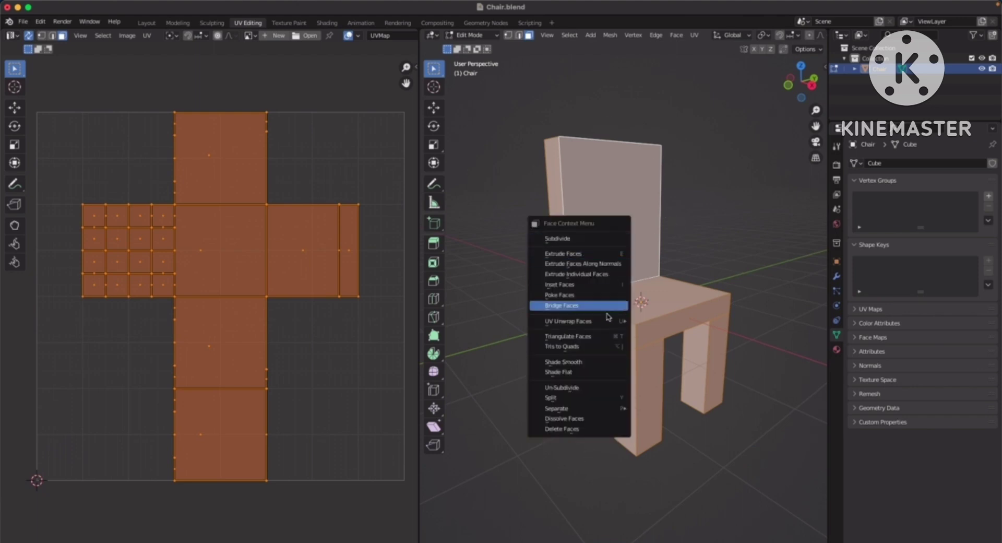
{"action": "mouse_move", "coordinate": [563, 325]}
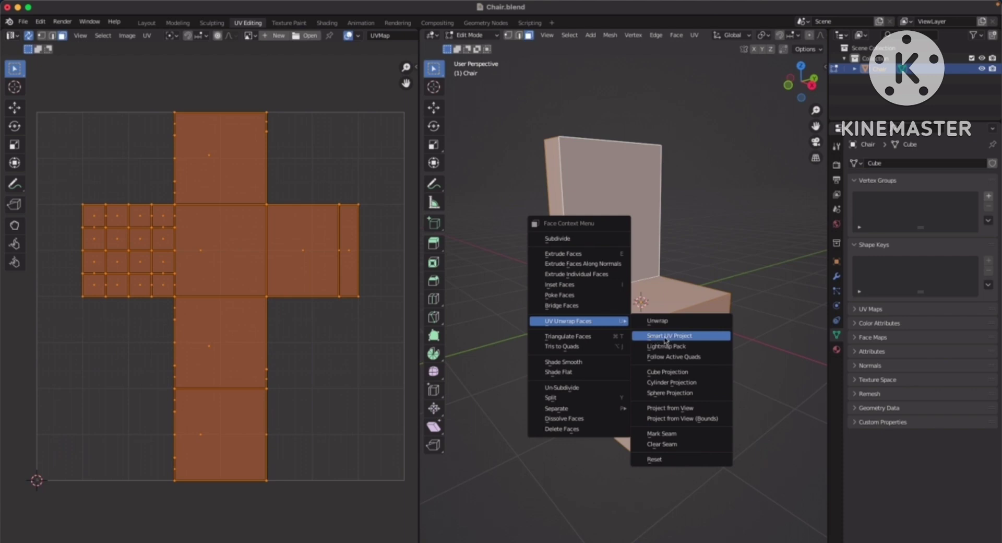
{"action": "left_click", "coordinate": [710, 338]}
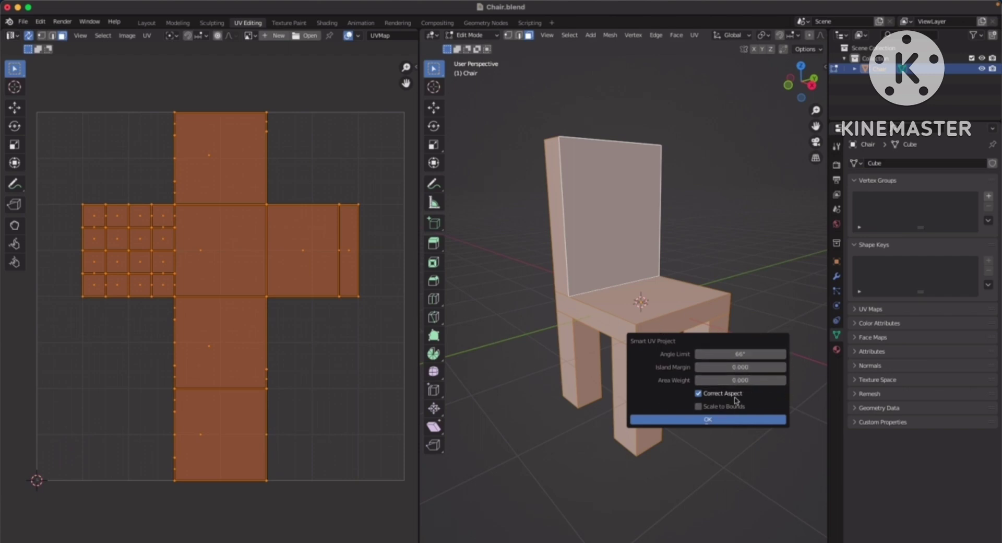
{"action": "left_click", "coordinate": [715, 421]}
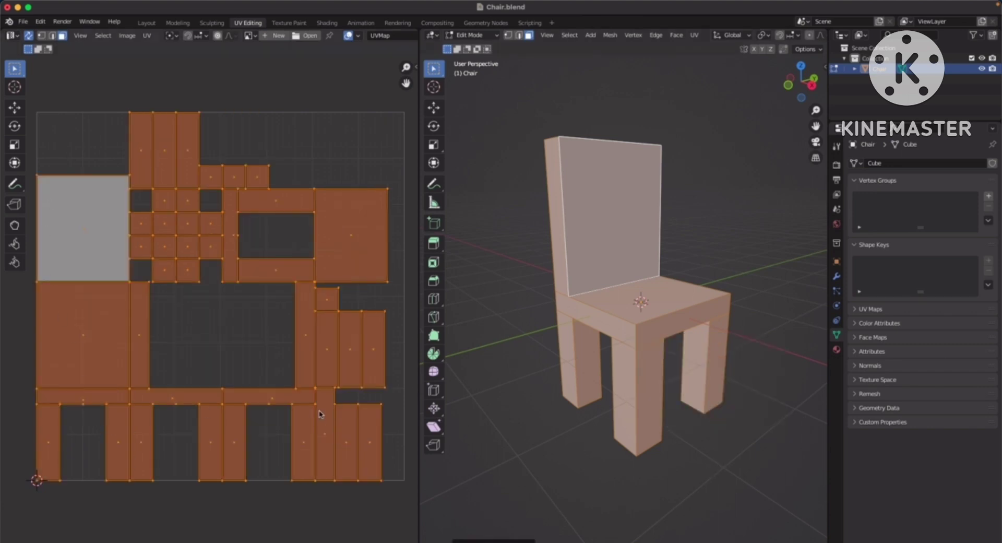
- Select the backrest front, seat top and seat edge faces one at a time to locate each in the new UV layout
{"action": "scroll", "coordinate": [242, 343], "scroll_direction": "down", "scroll_amount": 2}
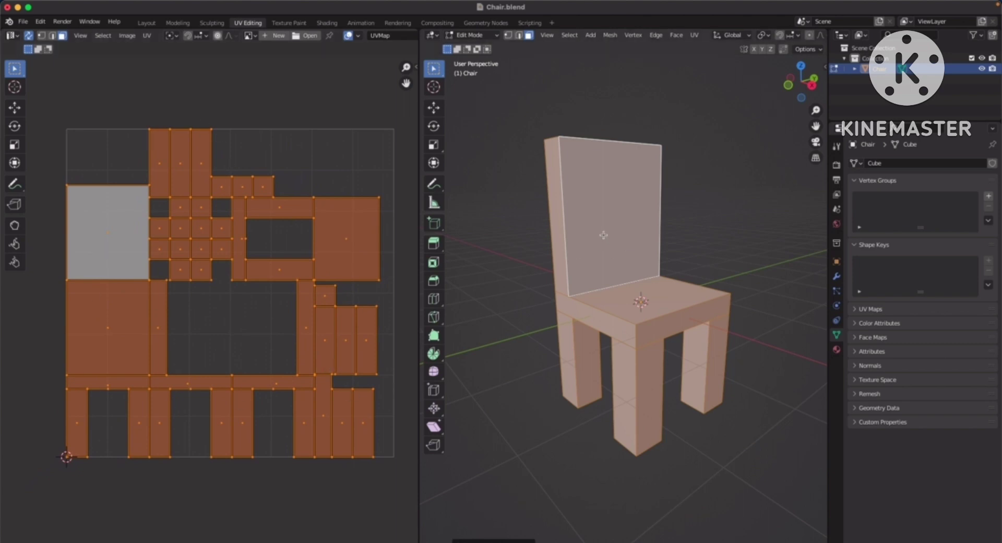
{"action": "left_click", "coordinate": [605, 216]}
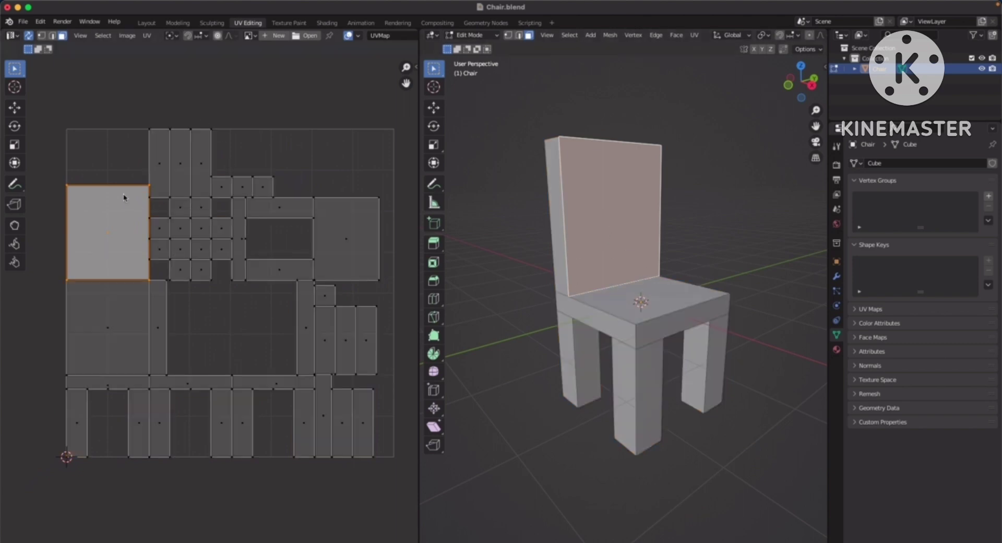
{"action": "left_click", "coordinate": [661, 291]}
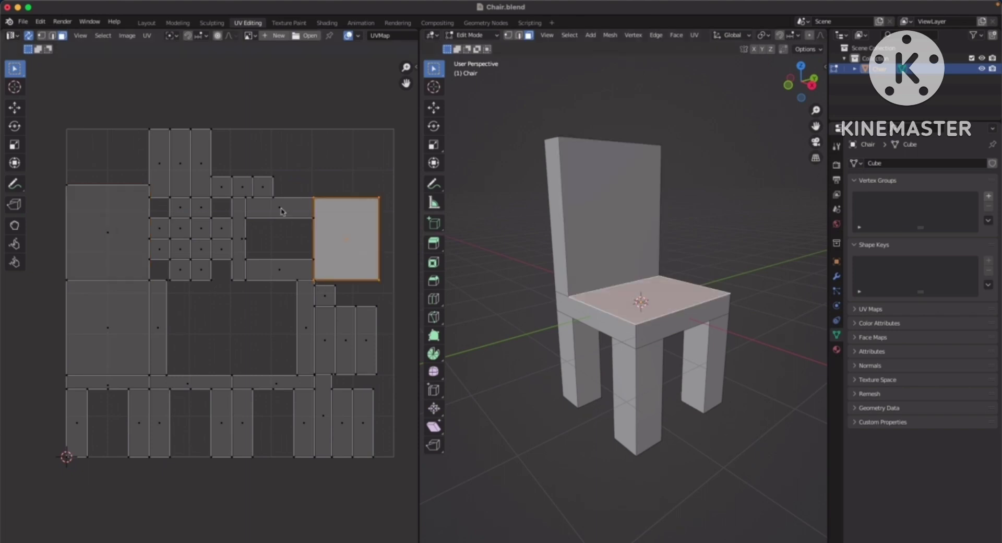
{"action": "left_click", "coordinate": [621, 324]}
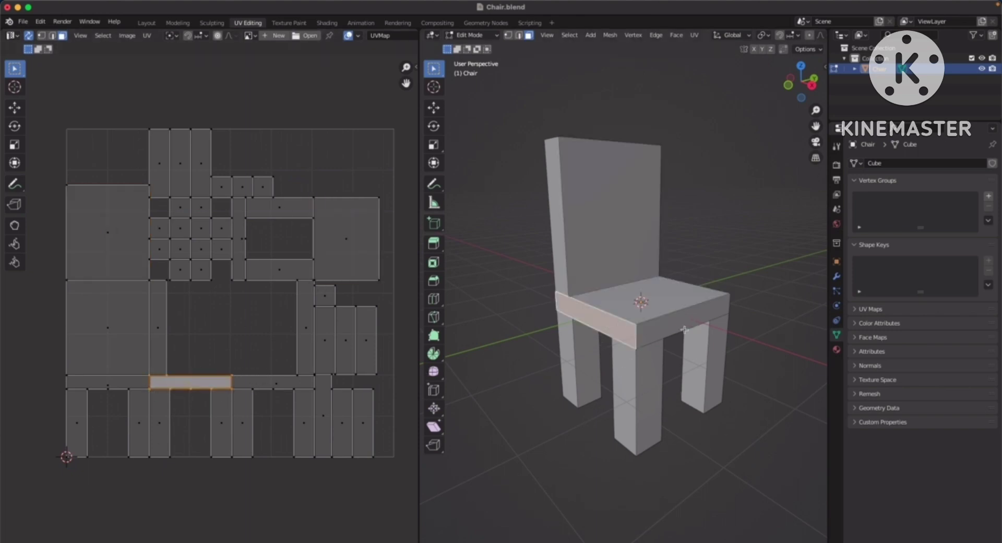
{"action": "left_click", "coordinate": [668, 324]}
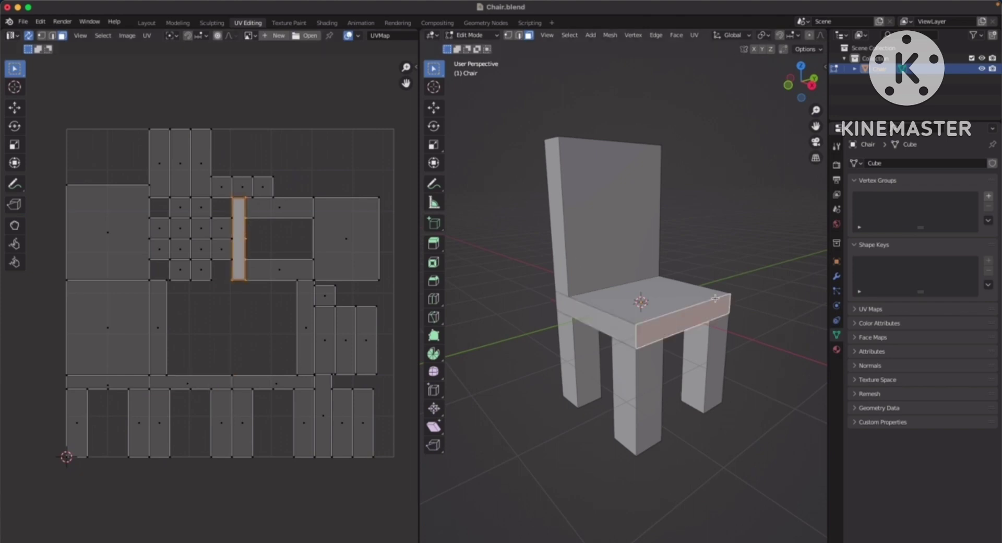
{"action": "middle_click_drag", "start_coordinate": [715, 298], "coordinate": [594, 295]}
{"action": "left_click", "coordinate": [644, 316]}
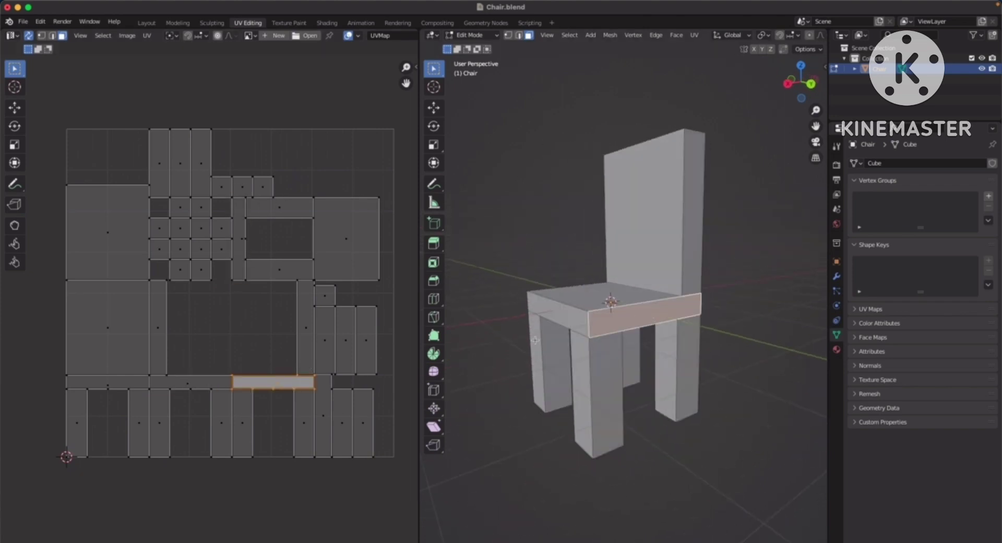
{"action": "middle_click_drag", "start_coordinate": [535, 340], "coordinate": [413, 349]}
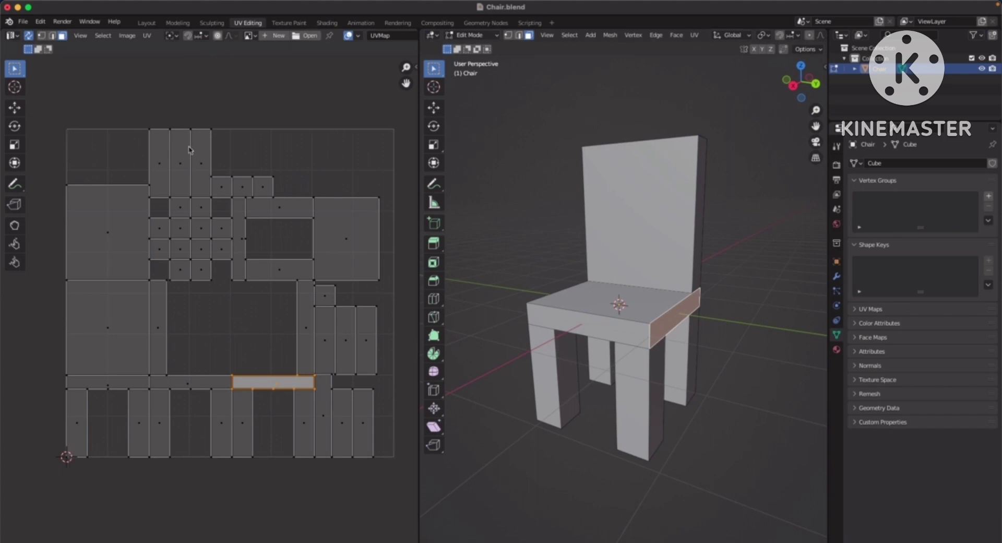
{"action": "middle_click_drag", "start_coordinate": [578, 304], "coordinate": [642, 252]}
{"action": "middle_click_drag", "start_coordinate": [676, 316], "coordinate": [654, 278]}
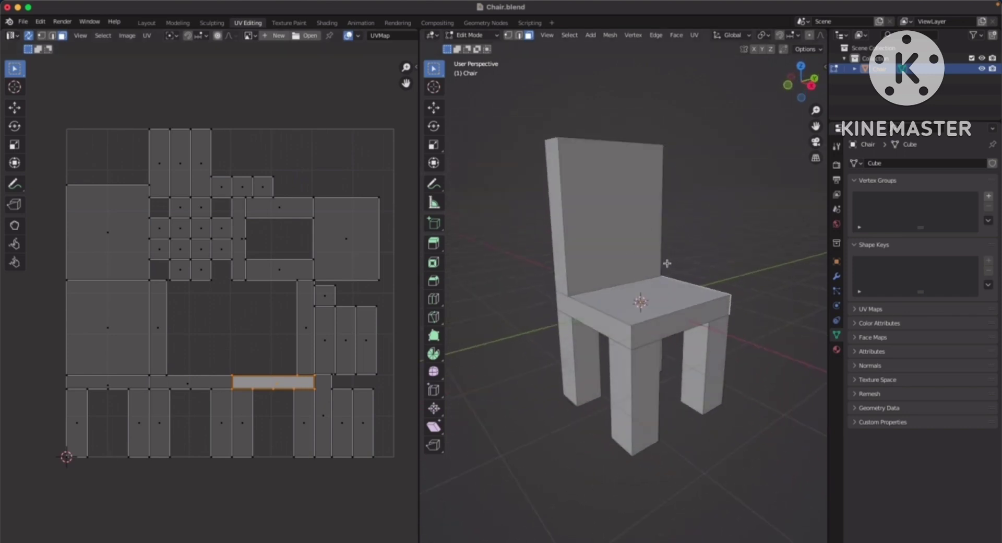
{"action": "left_click", "coordinate": [601, 227]}
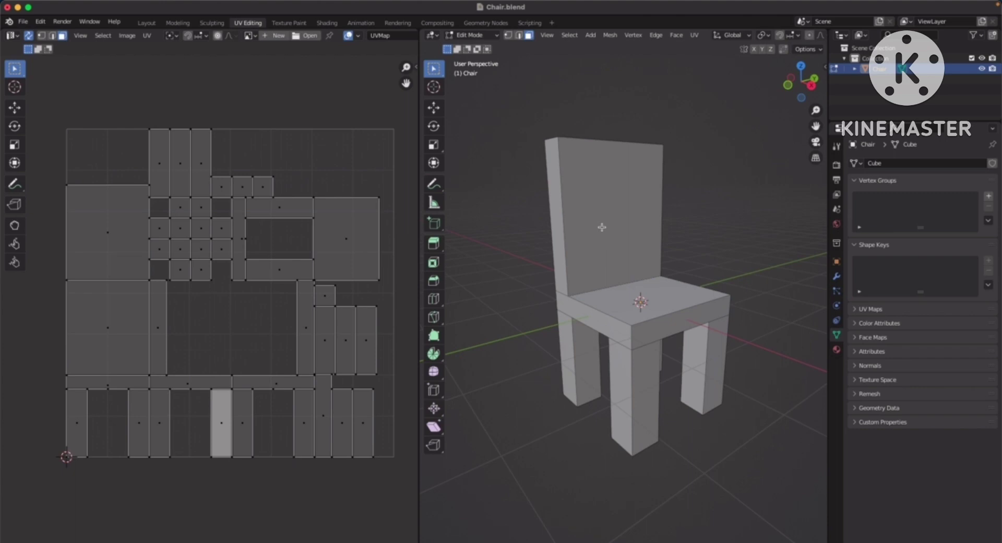
- Select the front faces of both front legs and the seat's front edge together to compare them with their connected UV island
{"action": "middle_click_drag", "start_coordinate": [629, 216], "coordinate": [674, 243]}
{"action": "middle_click_drag", "start_coordinate": [667, 240], "coordinate": [590, 307]}
{"action": "left_click", "coordinate": [570, 358]}
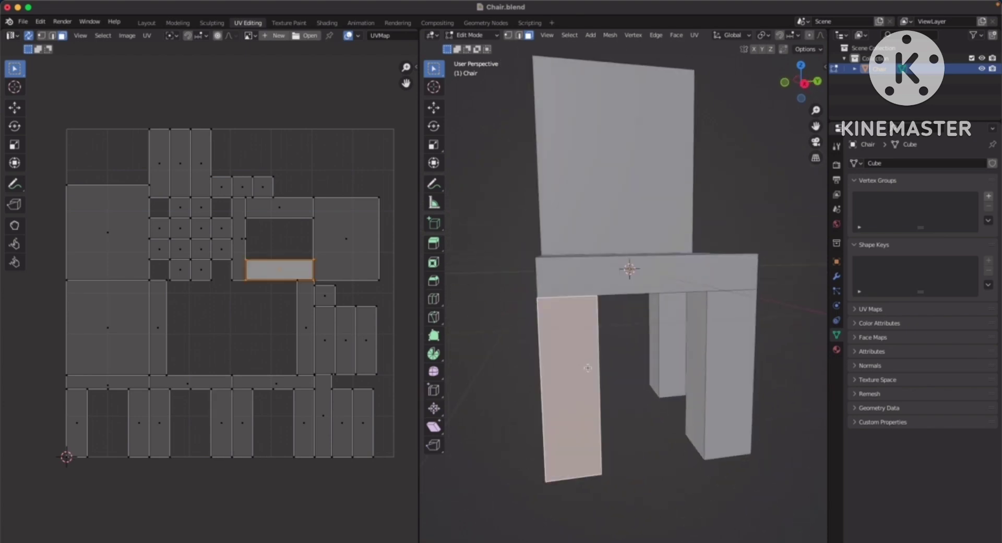
{"action": "middle_click_drag", "start_coordinate": [570, 358], "coordinate": [657, 300]}
{"action": "left_click", "coordinate": [654, 291], "text": "shift"}
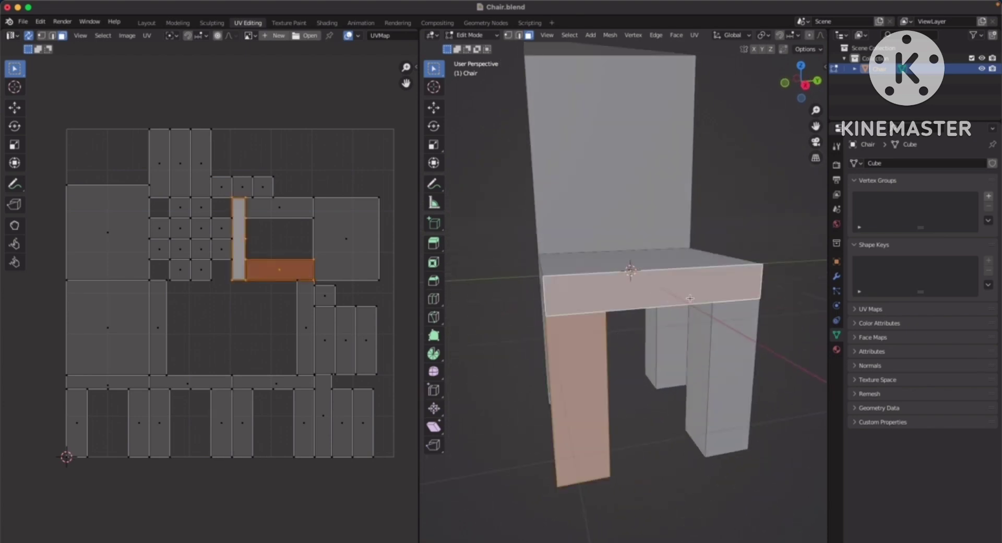
{"action": "left_click", "coordinate": [739, 384], "text": "shift"}
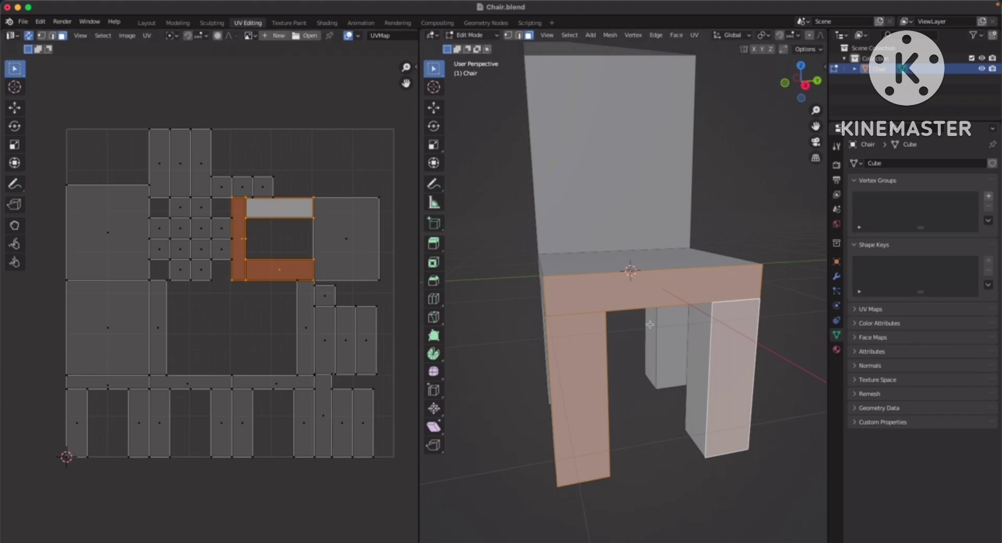
- Reselect the front faces of both front legs together with the seat's front edge face and view them from several angles
{"action": "middle_click_drag", "start_coordinate": [613, 300], "coordinate": [599, 326]}
{"action": "left_click", "coordinate": [579, 355]}
{"action": "left_click", "coordinate": [611, 285], "text": "shift"}
{"action": "left_click", "coordinate": [739, 340], "text": "shift"}
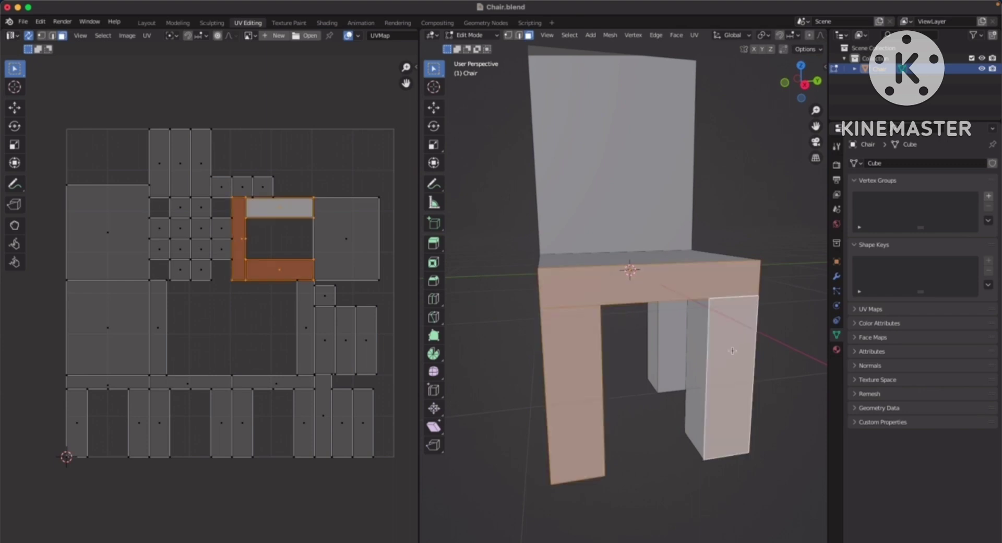
{"action": "middle_click_drag", "start_coordinate": [739, 339], "coordinate": [571, 349]}
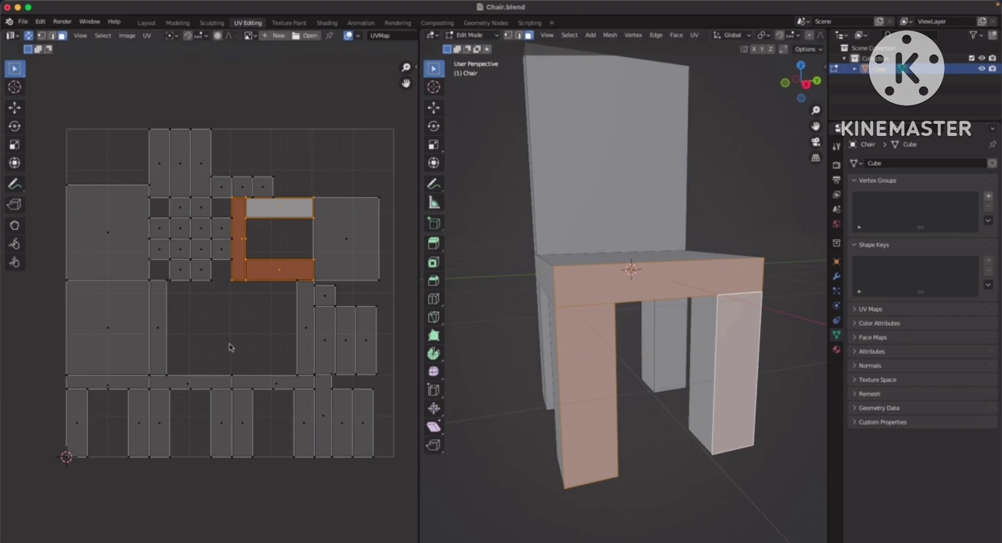
- Select one front leg's front face and the seat's front edge in turn to match each with its UV face
{"action": "scroll", "coordinate": [582, 311], "scroll_direction": "up", "scroll_amount": 5}
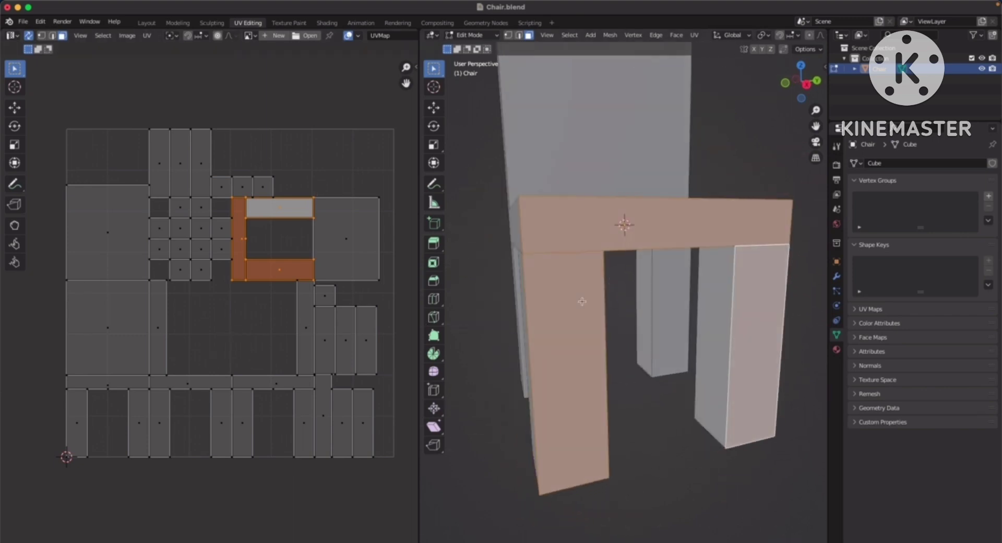
{"action": "left_click", "coordinate": [563, 347]}
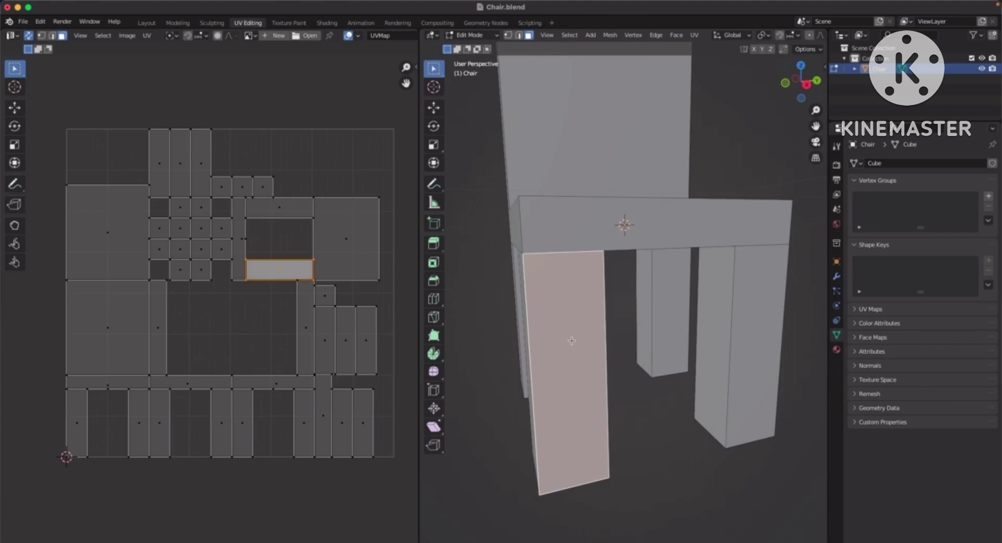
{"action": "left_click", "coordinate": [564, 230]}
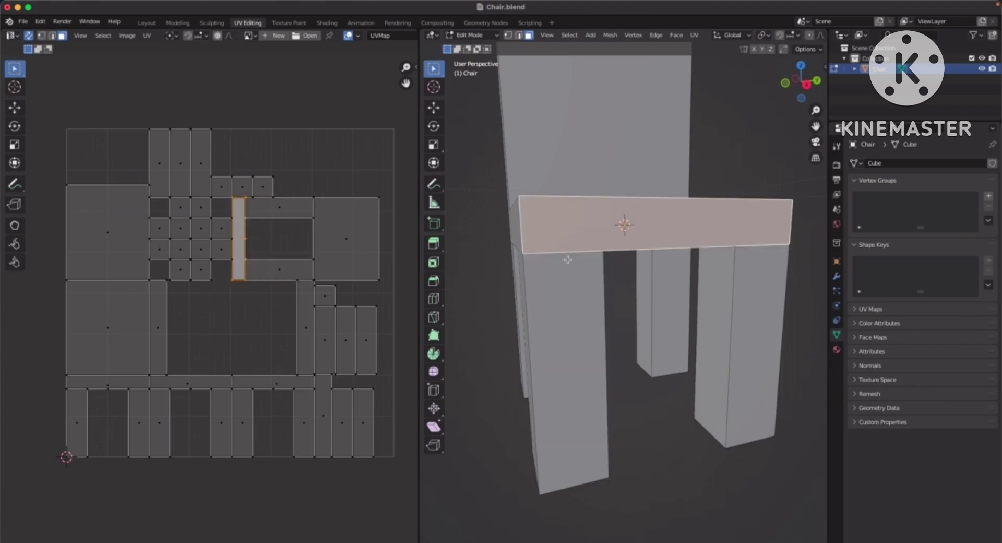
{"action": "left_click", "coordinate": [564, 282]}
- Examine up close where the selected leg's UV face meets the seat edge strip in the island
{"action": "scroll", "coordinate": [240, 235], "scroll_direction": "up", "scroll_amount": 4}
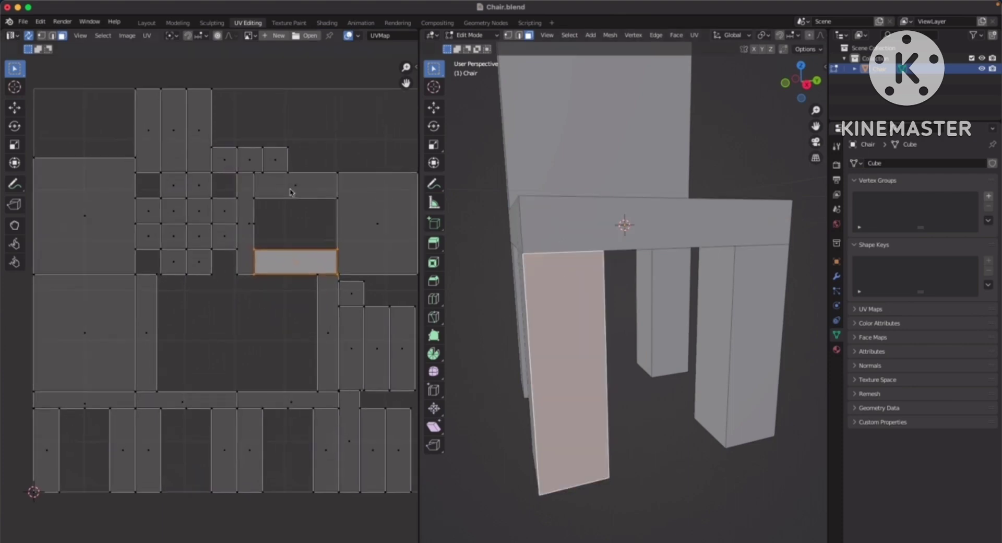
{"action": "scroll", "coordinate": [244, 302], "scroll_direction": "up", "scroll_amount": 2}
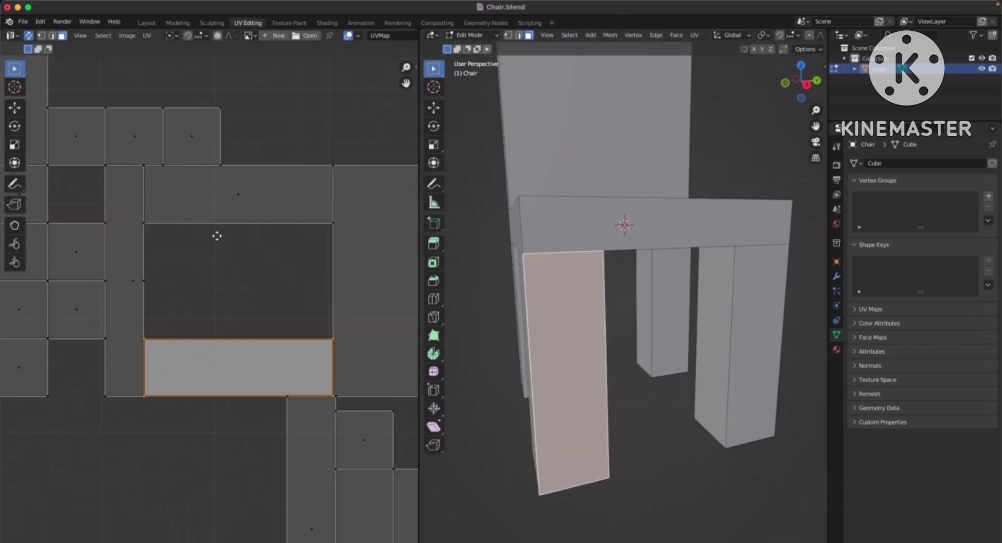
{"action": "scroll", "coordinate": [232, 290], "scroll_direction": "up", "scroll_amount": 2}
{"action": "middle_click_drag", "start_coordinate": [232, 290], "coordinate": [254, 291]}
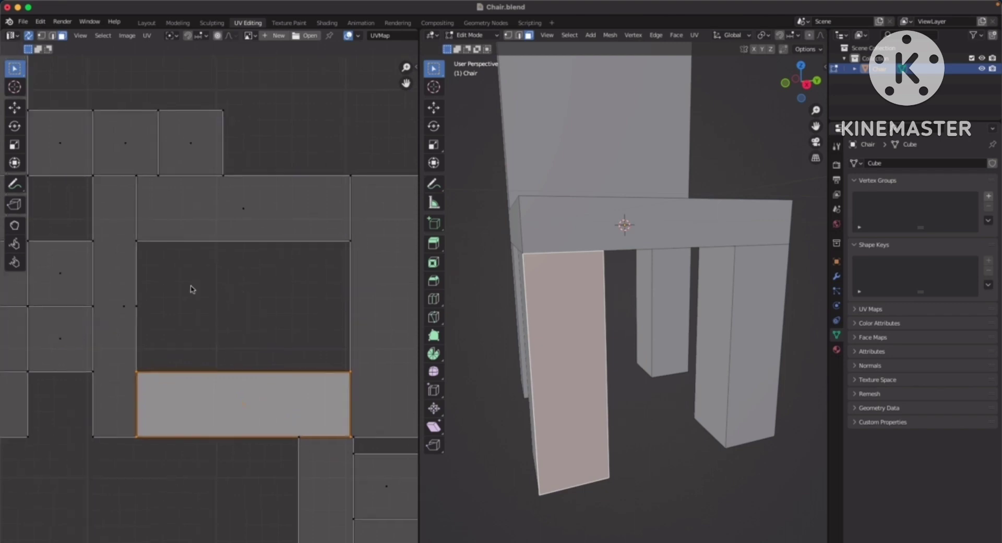
{"action": "left_click", "coordinate": [115, 402]}
{"action": "left_click", "coordinate": [183, 399]}
{"action": "left_click", "coordinate": [118, 406]}
{"action": "left_click", "coordinate": [175, 403]}
{"action": "left_click", "coordinate": [121, 407]}
{"action": "left_click", "coordinate": [181, 404]}
{"action": "scroll", "coordinate": [188, 404], "scroll_direction": "down", "scroll_amount": 1}
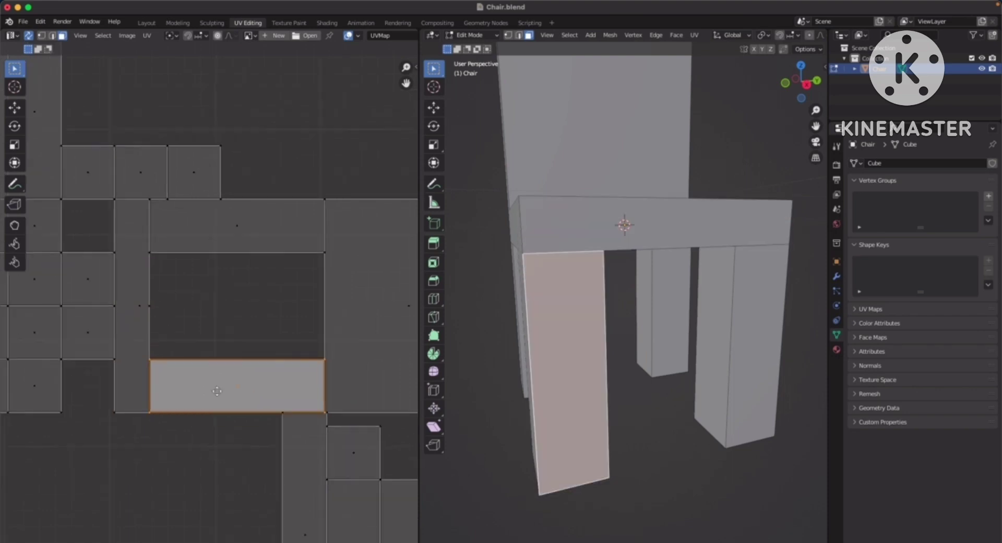
- Move the UV faces of both front legs away from the seat's front edge strip in the UV layout
{"action": "left_click_drag", "start_coordinate": [231, 387], "coordinate": [327, 373]}
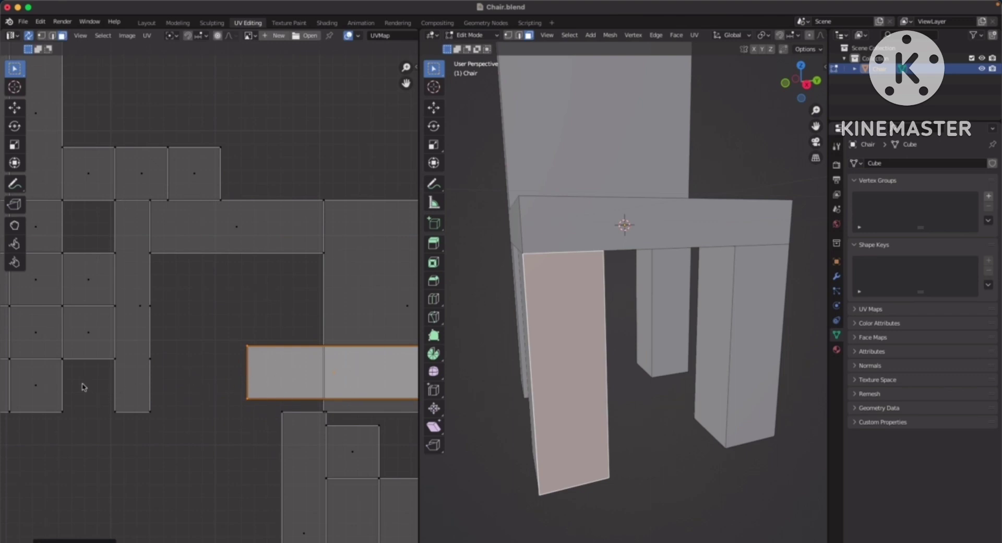
{"action": "left_click_drag", "start_coordinate": [314, 364], "coordinate": [222, 376]}
{"action": "left_click_drag", "start_coordinate": [159, 365], "coordinate": [183, 438]}
{"action": "left_click", "coordinate": [218, 232]}
{"action": "left_click_drag", "start_coordinate": [217, 232], "coordinate": [251, 228]}
- Select the front faces of both front legs and the seat's front edge, and unwrap them with Unwrap
{"action": "middle_click_drag", "start_coordinate": [586, 335], "coordinate": [503, 355]}
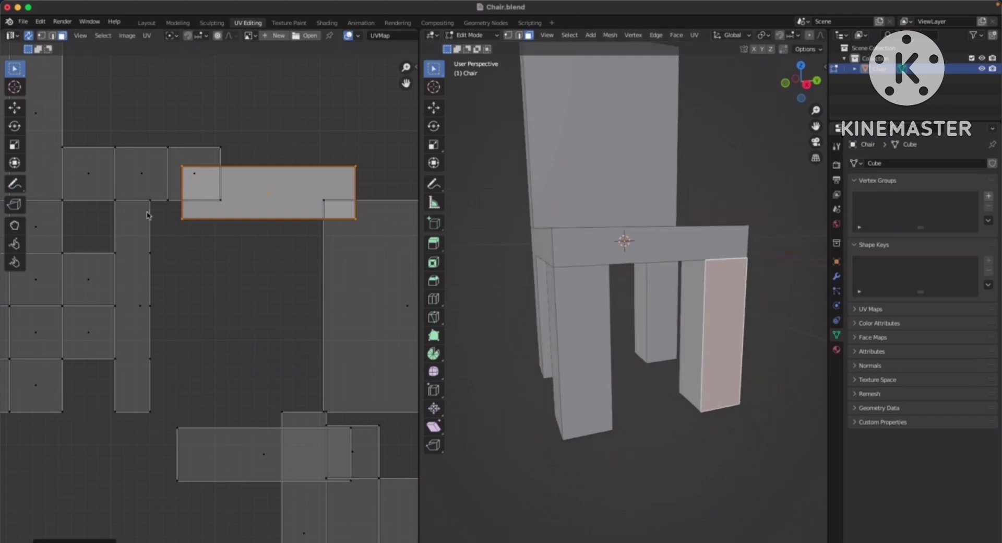
{"action": "scroll", "coordinate": [265, 314], "scroll_direction": "down", "scroll_amount": 1}
{"action": "left_click", "coordinate": [583, 328]}
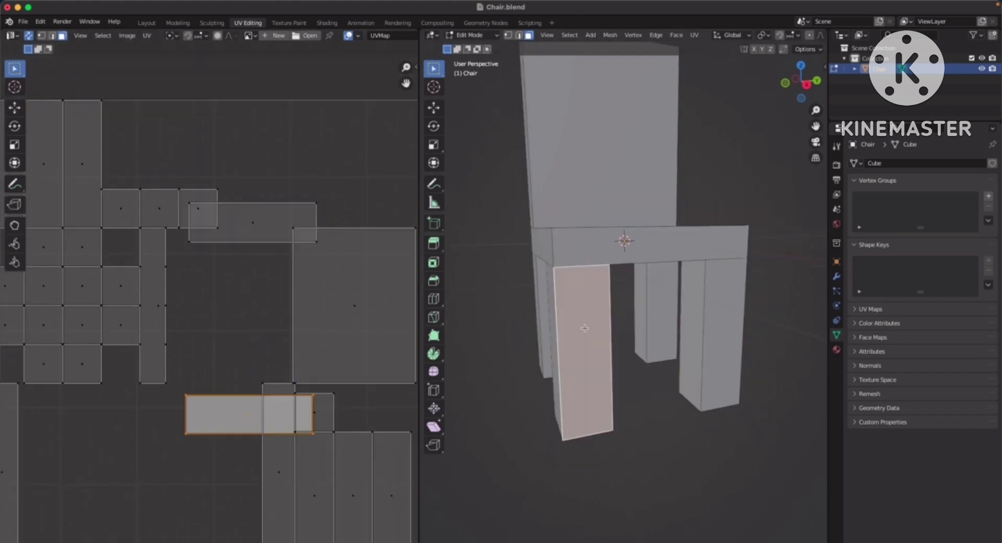
{"action": "left_click", "coordinate": [651, 247], "text": "shift"}
{"action": "left_click", "coordinate": [721, 313], "text": "shift"}
{"action": "middle_click_drag", "start_coordinate": [734, 316], "coordinate": [641, 316]}
{"action": "right_click", "coordinate": [629, 322]}
{"action": "mouse_move", "coordinate": [628, 323]}
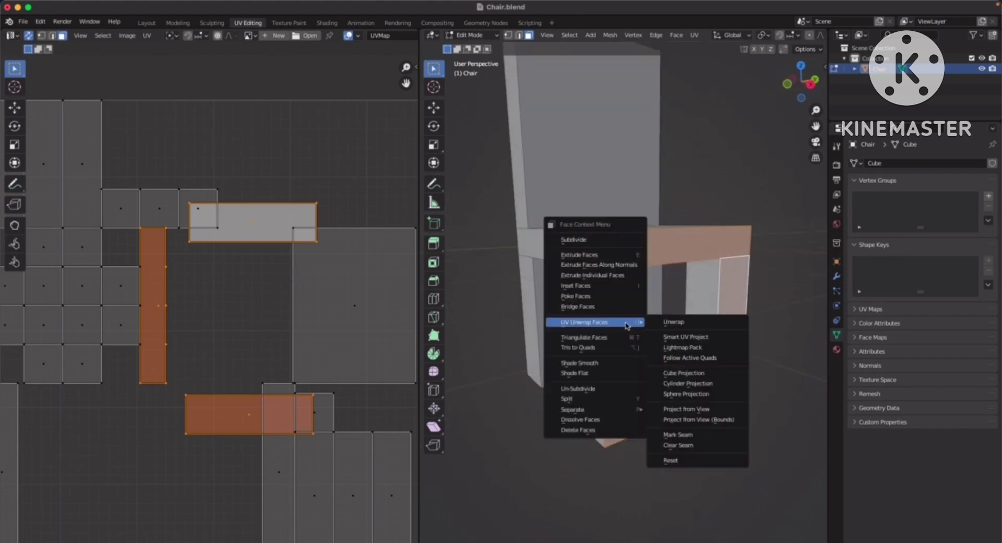
{"action": "left_click", "coordinate": [700, 325]}
{"action": "scroll", "coordinate": [270, 346], "scroll_direction": "down", "scroll_amount": 6}
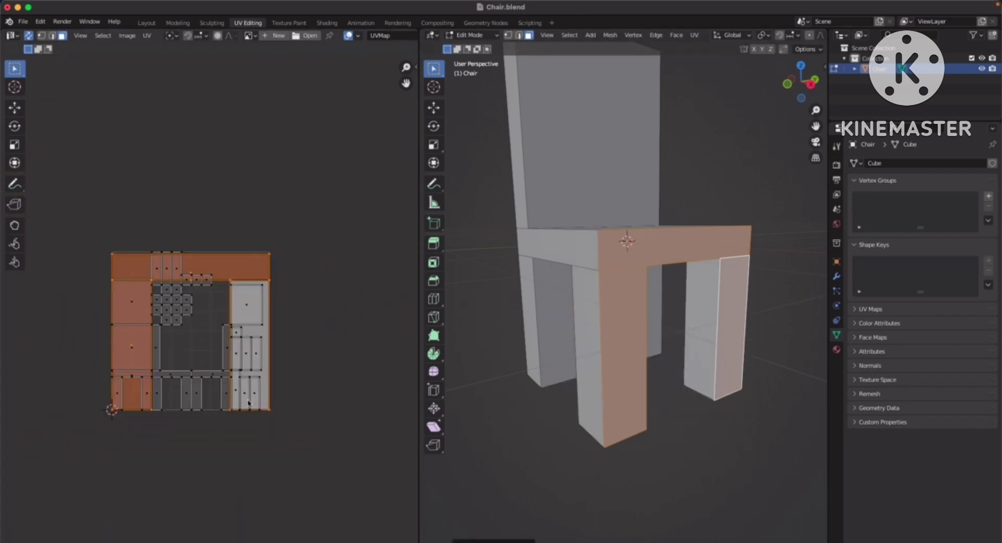
- Move the newly unwrapped front island straight below the UV square, clear of the other islands
{"action": "scroll", "coordinate": [248, 402], "scroll_direction": "up", "scroll_amount": 2}
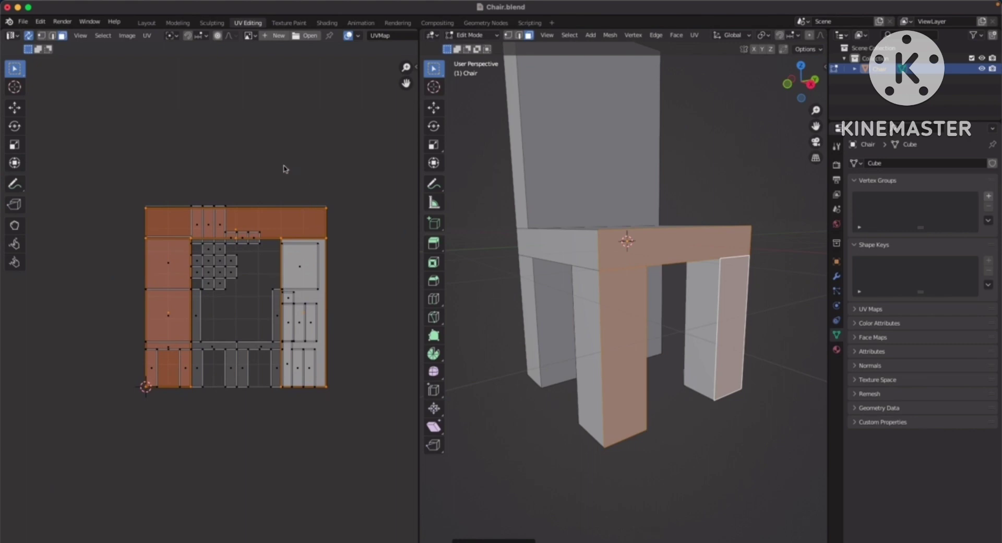
{"action": "middle_click_drag", "start_coordinate": [288, 250], "coordinate": [284, 215]}
{"action": "key", "text": "g"}
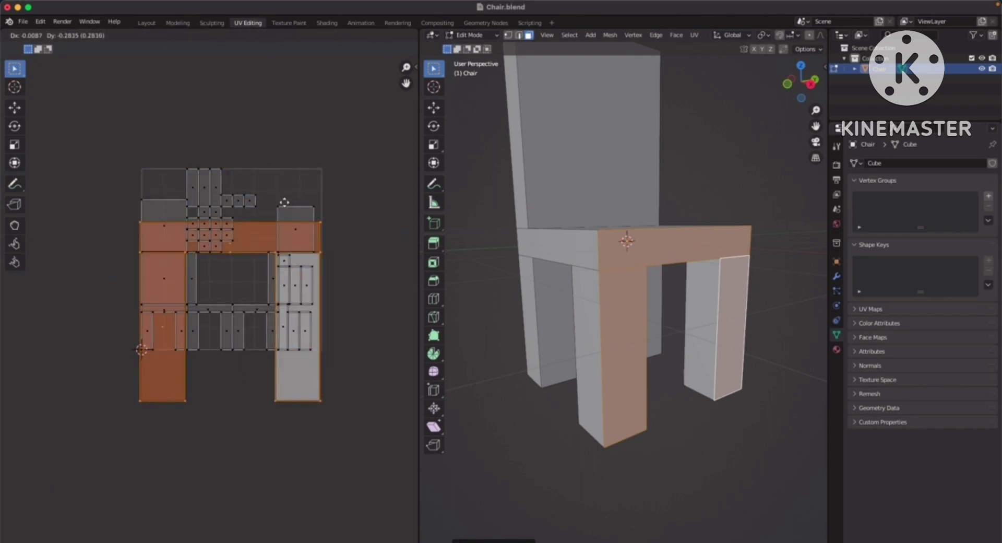
{"action": "left_click", "coordinate": [294, 334]}
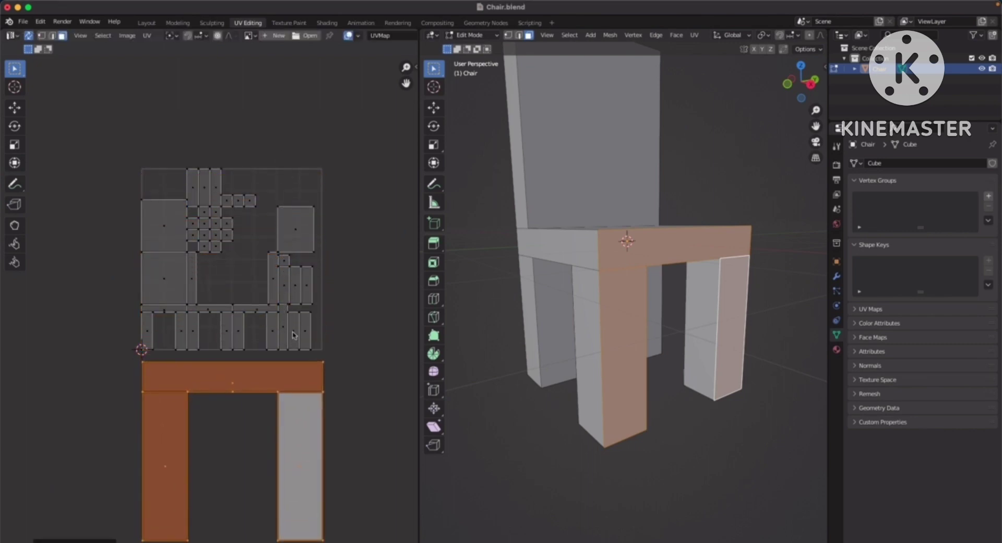
- Try rotating and scaling the front island below the UV square
{"action": "middle_click_drag", "start_coordinate": [293, 334], "coordinate": [292, 283]}
{"action": "key", "text": "r"}
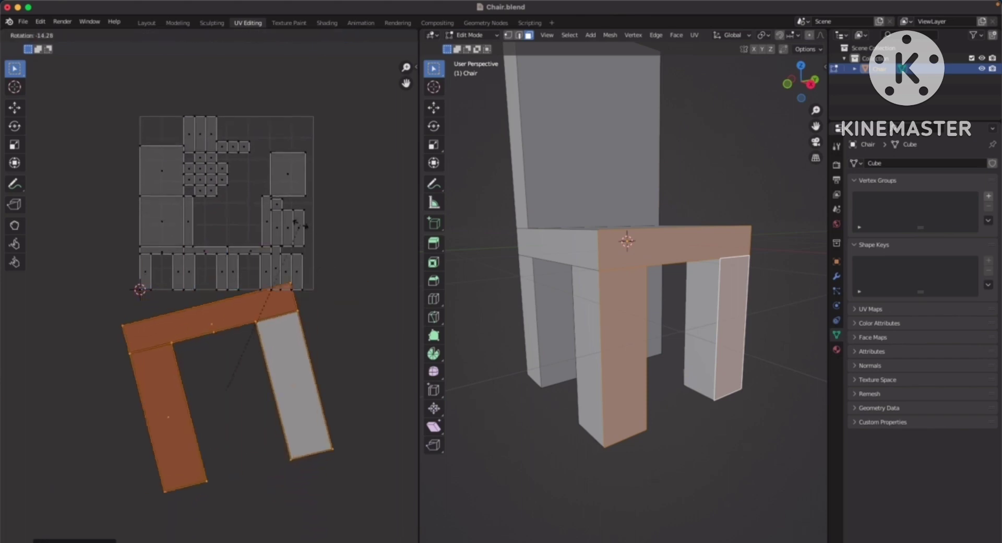
{"action": "left_click", "coordinate": [347, 229]}
{"action": "key", "text": "s"}
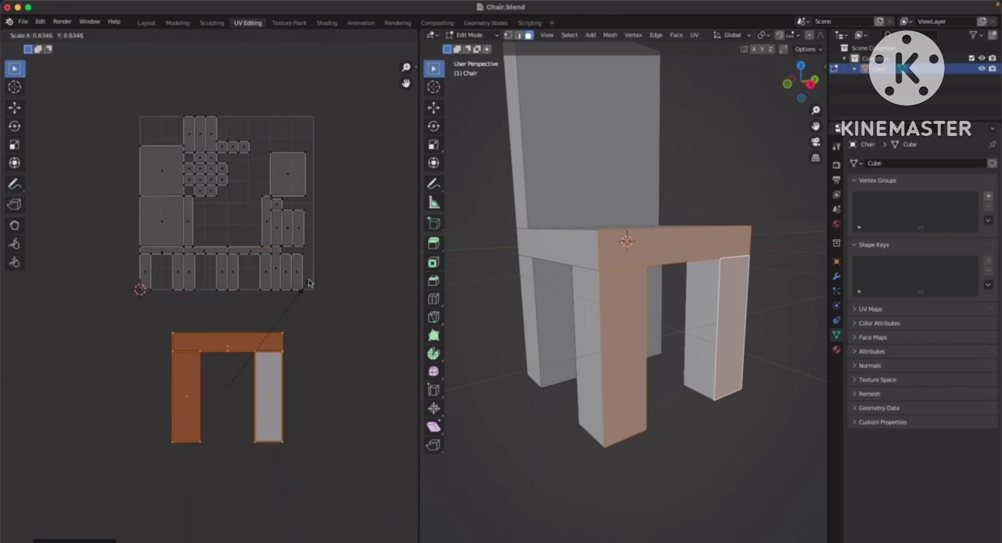
{"action": "left_click", "coordinate": [291, 326]}
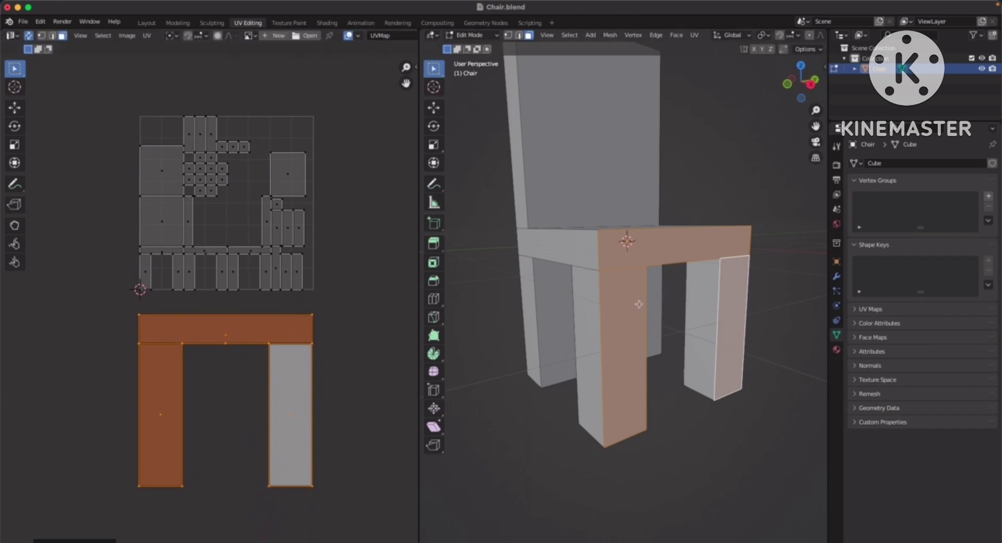
- Select the outer faces of the front and rear legs and the seat edge on one side, and unwrap them with Unwrap
{"action": "middle_click_drag", "start_coordinate": [639, 304], "coordinate": [443, 350]}
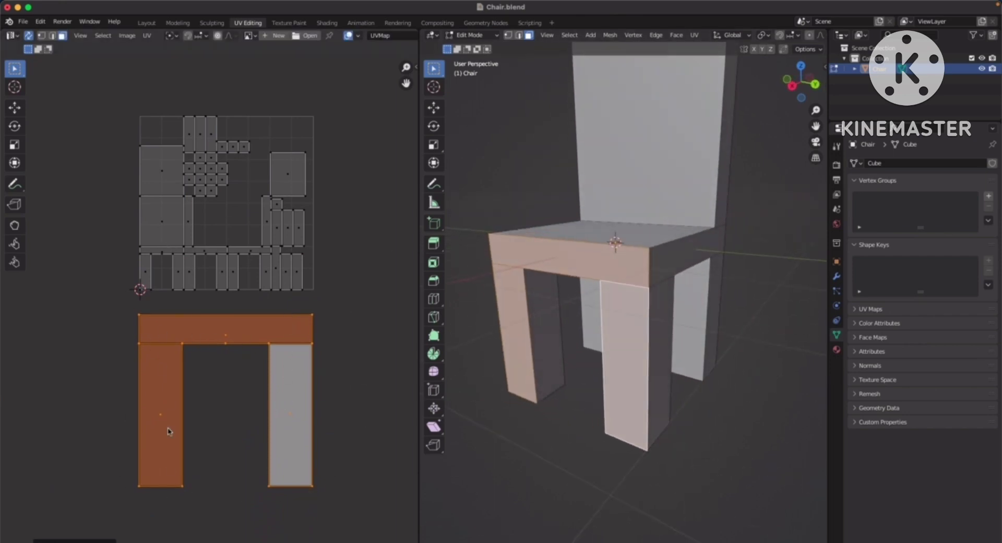
{"action": "middle_click_drag", "start_coordinate": [535, 357], "coordinate": [608, 350]}
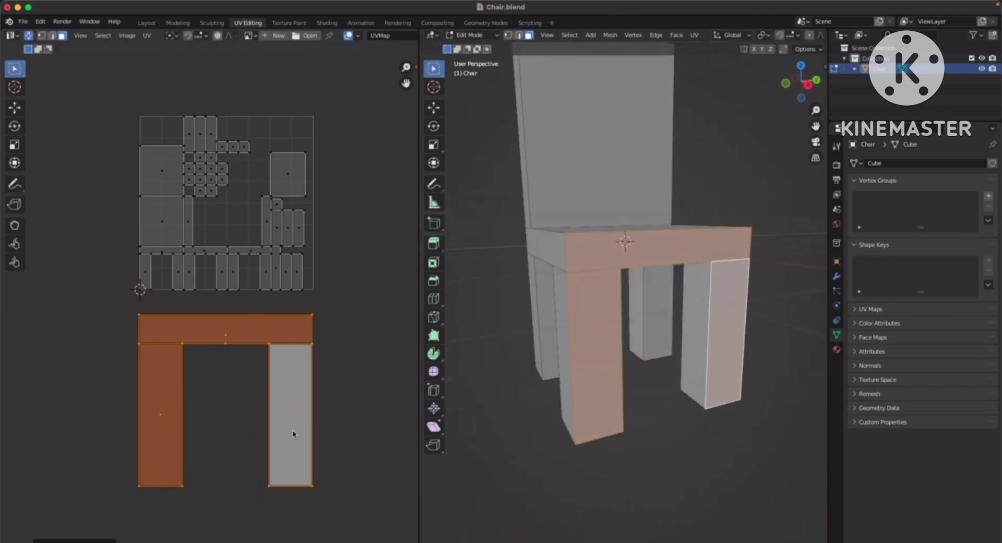
{"action": "middle_click_drag", "start_coordinate": [546, 308], "coordinate": [641, 294]}
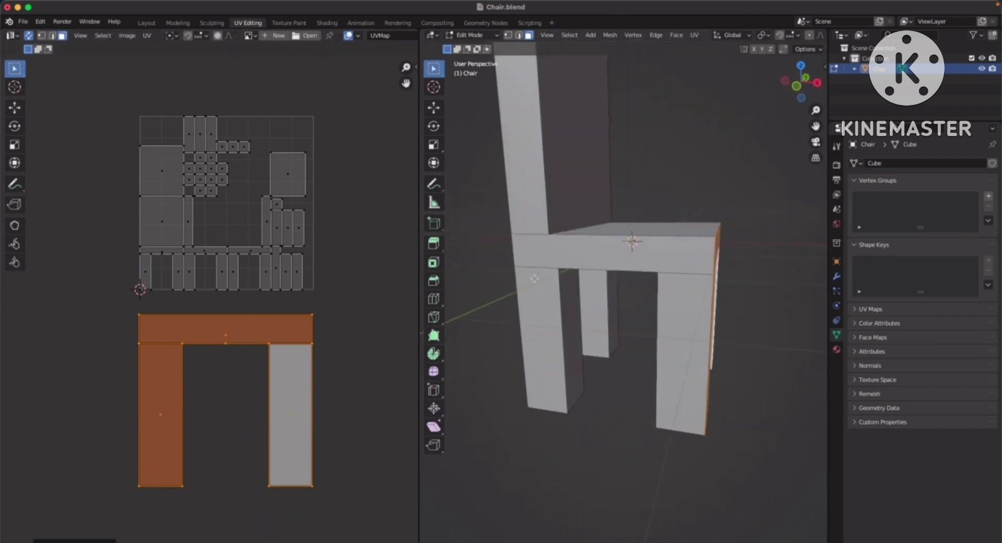
{"action": "left_click", "coordinate": [539, 315]}
{"action": "left_click", "coordinate": [576, 261], "text": "shift"}
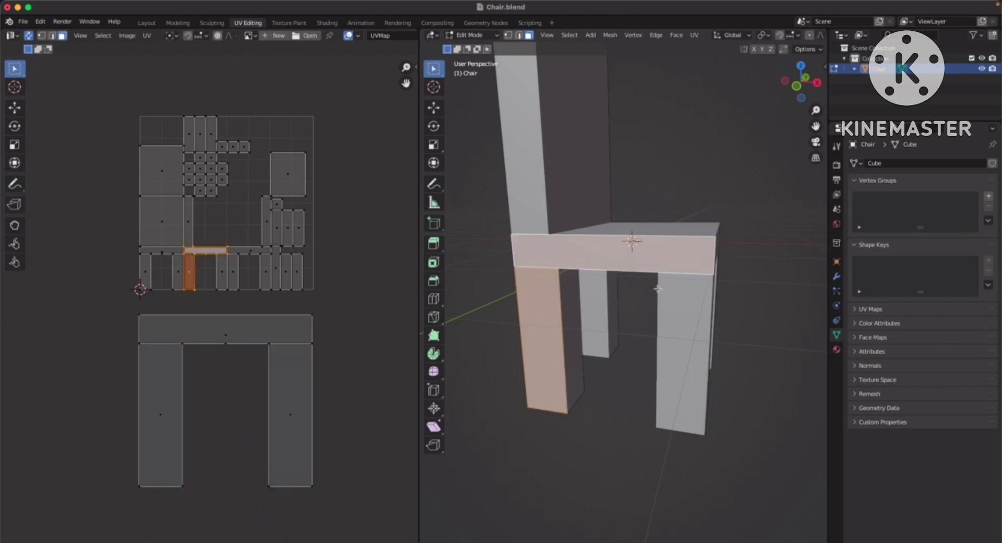
{"action": "left_click", "coordinate": [671, 347], "text": "shift"}
{"action": "right_click", "coordinate": [682, 324]}
{"action": "mouse_move", "coordinate": [682, 328]}
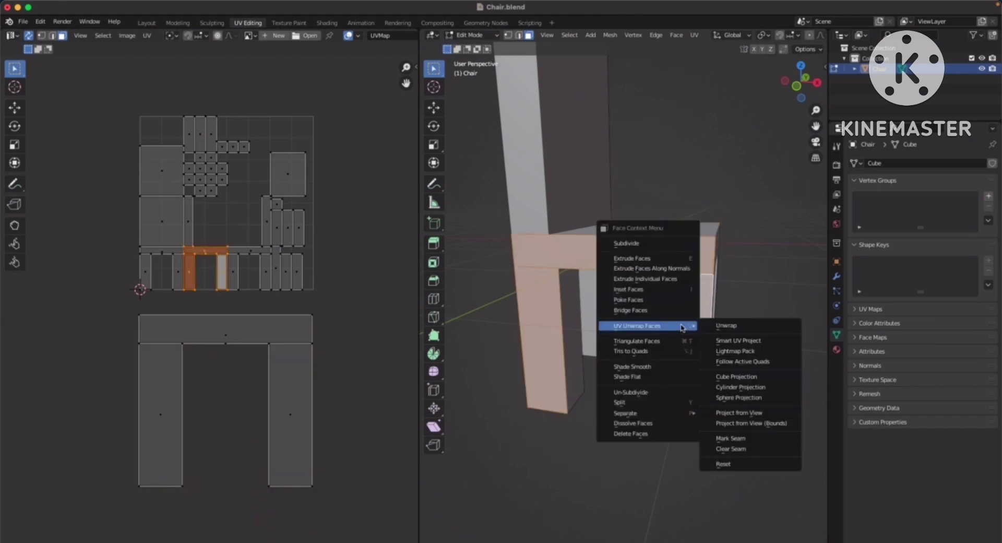
{"action": "left_click", "coordinate": [735, 326]}
- Move the unwrapped side island out of the UV square, scale it down and place it to the left of the front island
{"action": "key", "text": "g"}
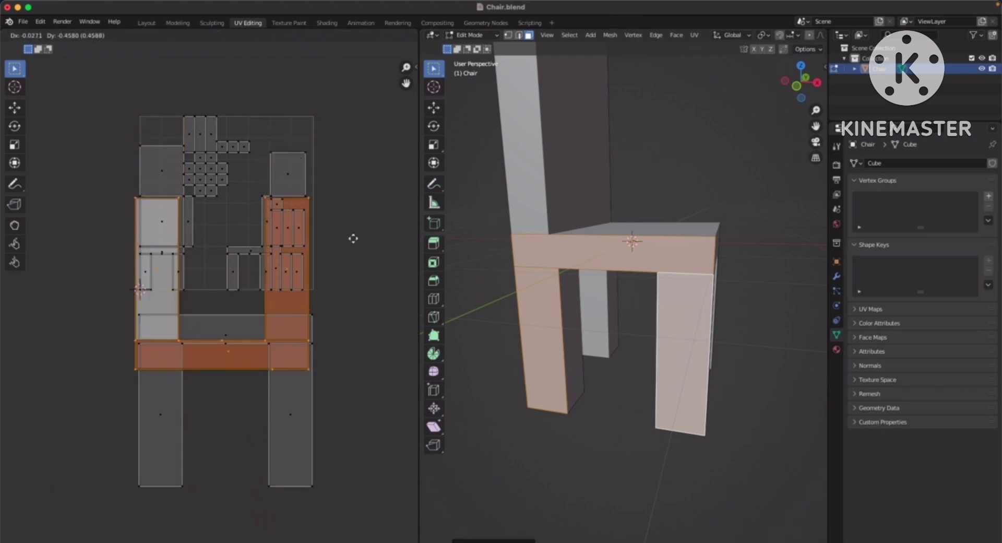
{"action": "left_click", "coordinate": [356, 399]}
{"action": "key", "text": "s"}
{"action": "left_click", "coordinate": [313, 390]}
{"action": "key", "text": "g"}
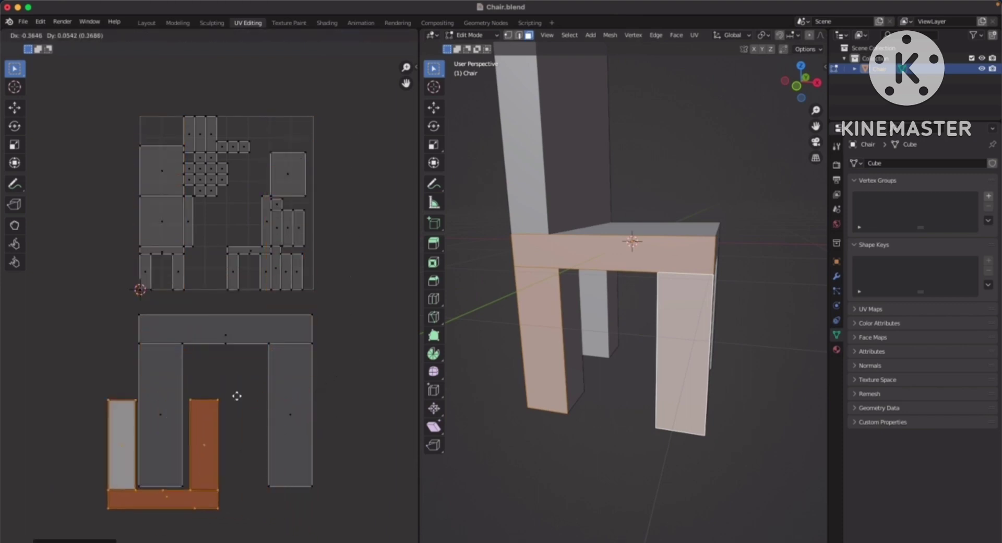
{"action": "left_click", "coordinate": [201, 374]}
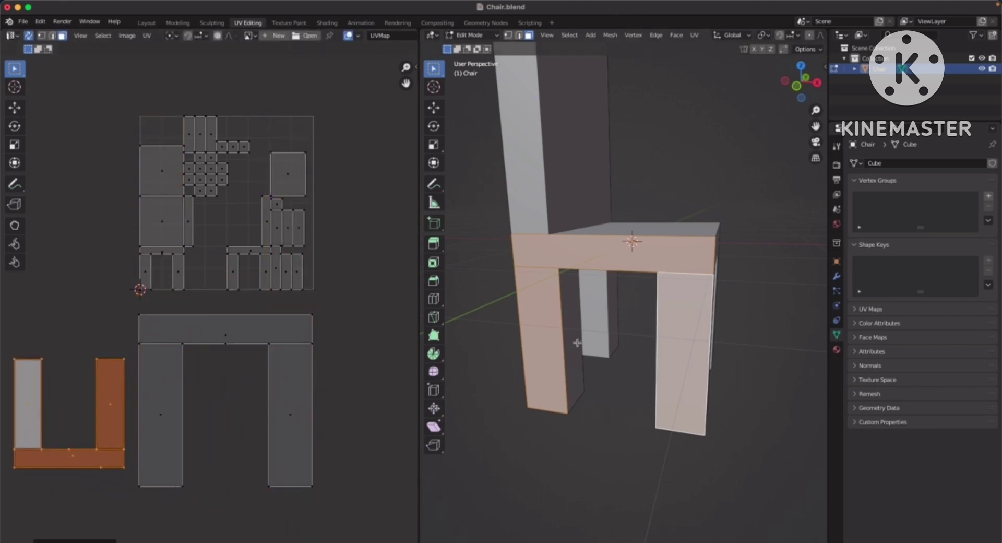
- Select the rear leg, seat edge and backrest faces on the chair's back one at a time to locate each in the UV layout
{"action": "middle_click_drag", "start_coordinate": [578, 343], "coordinate": [554, 373]}
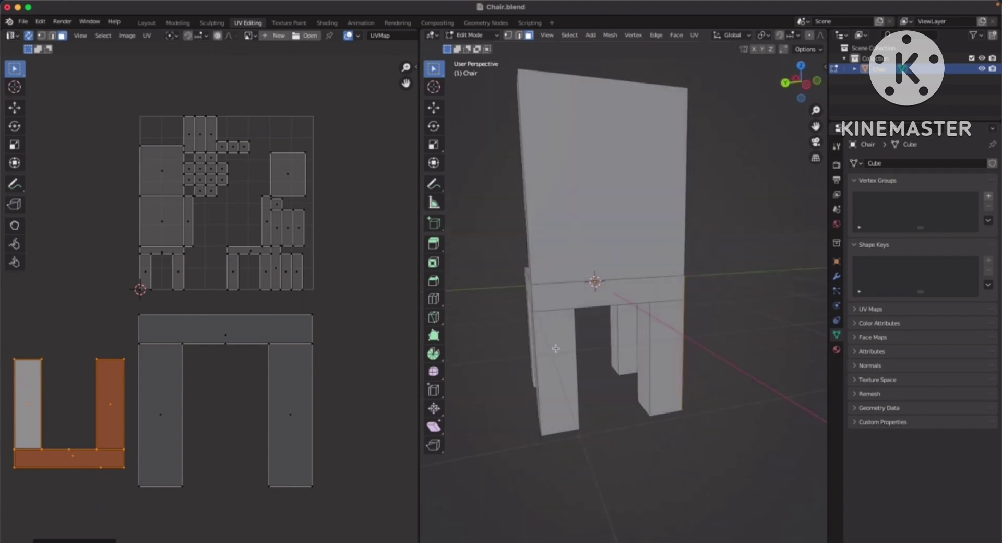
{"action": "left_click", "coordinate": [556, 349]}
{"action": "left_click", "coordinate": [557, 296]}
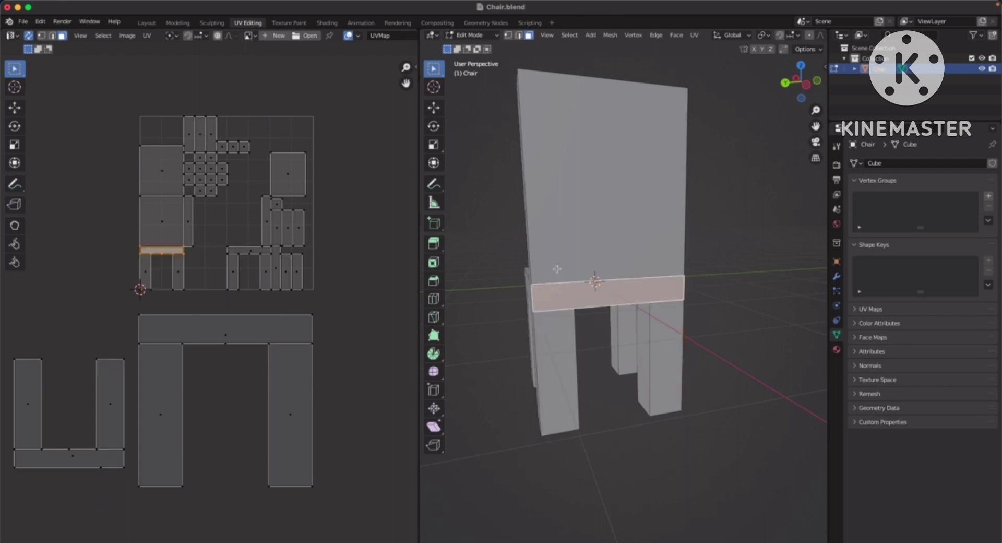
{"action": "left_click", "coordinate": [557, 243]}
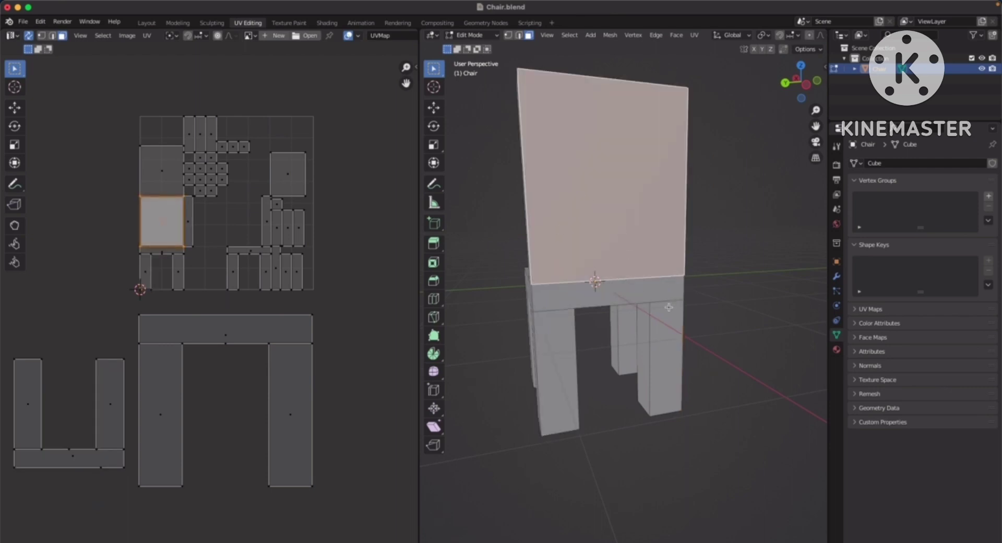
{"action": "left_click", "coordinate": [667, 291]}
{"action": "left_click", "coordinate": [662, 368]}
{"action": "left_click", "coordinate": [655, 298]}
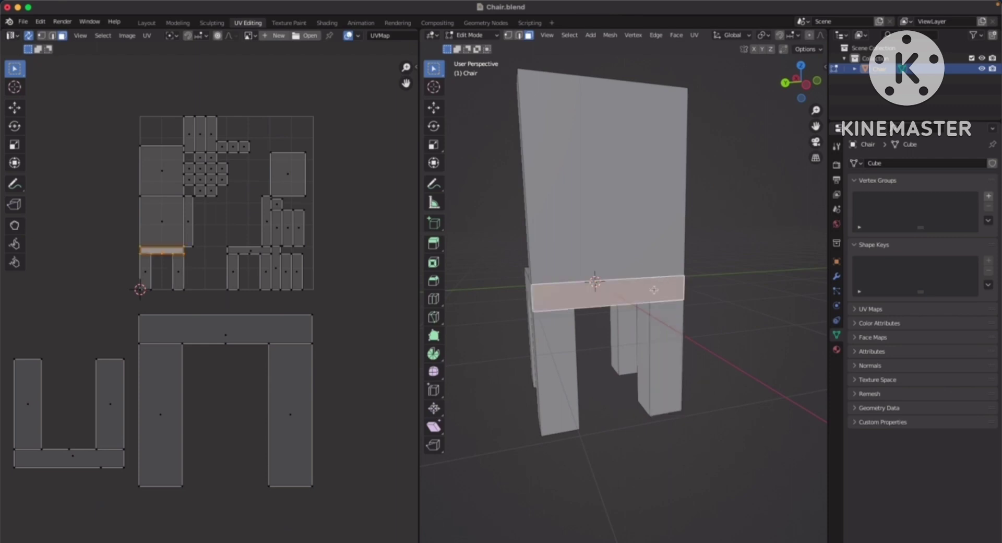
{"action": "left_click", "coordinate": [654, 227]}
{"action": "left_click", "coordinate": [574, 343]}
{"action": "left_click", "coordinate": [592, 296]}
{"action": "left_click", "coordinate": [586, 239]}
{"action": "left_click", "coordinate": [662, 360]}
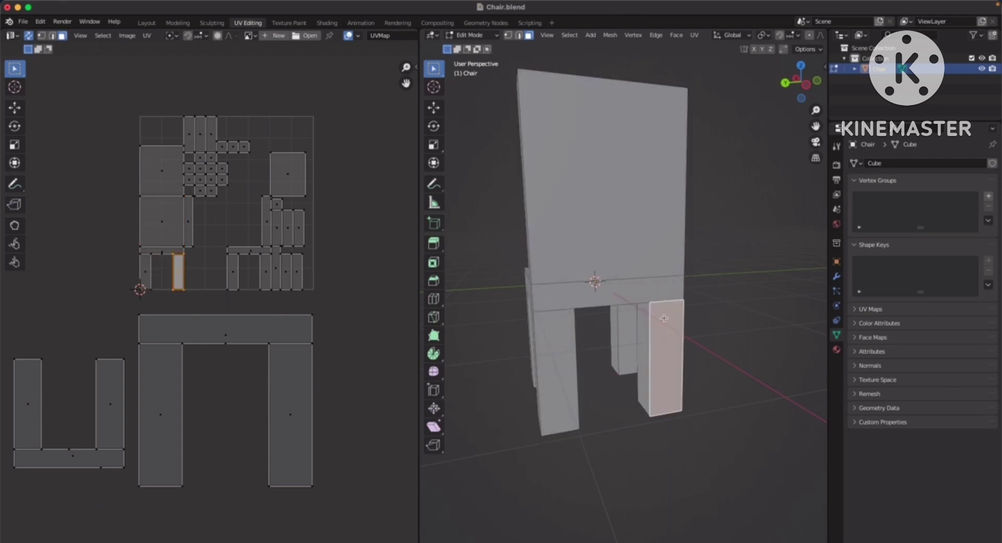
{"action": "left_click", "coordinate": [660, 288]}
{"action": "left_click", "coordinate": [605, 245]}
{"action": "left_click", "coordinate": [549, 305]}
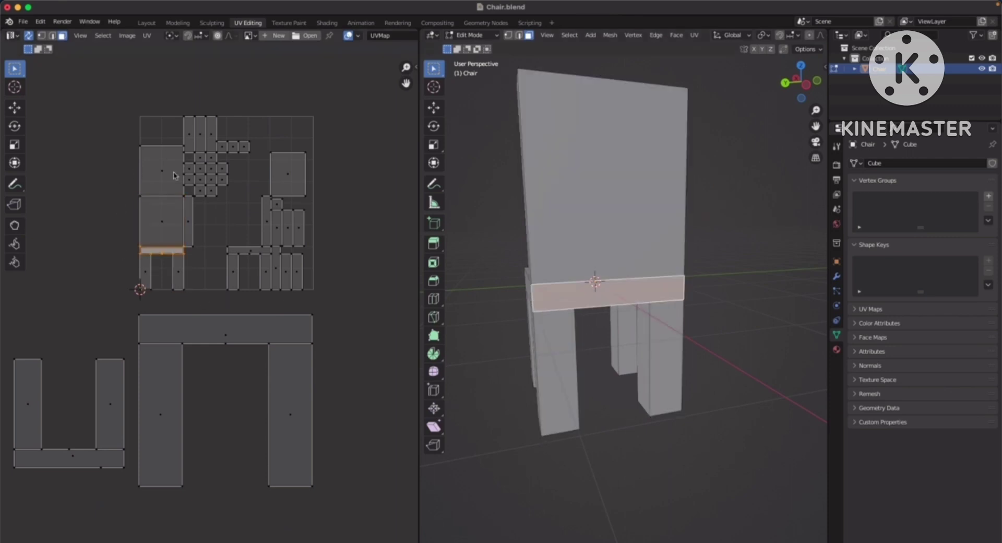
{"action": "scroll", "coordinate": [194, 165], "scroll_direction": "up", "scroll_amount": 4}
{"action": "middle_click_drag", "start_coordinate": [220, 226], "coordinate": [273, 244]}
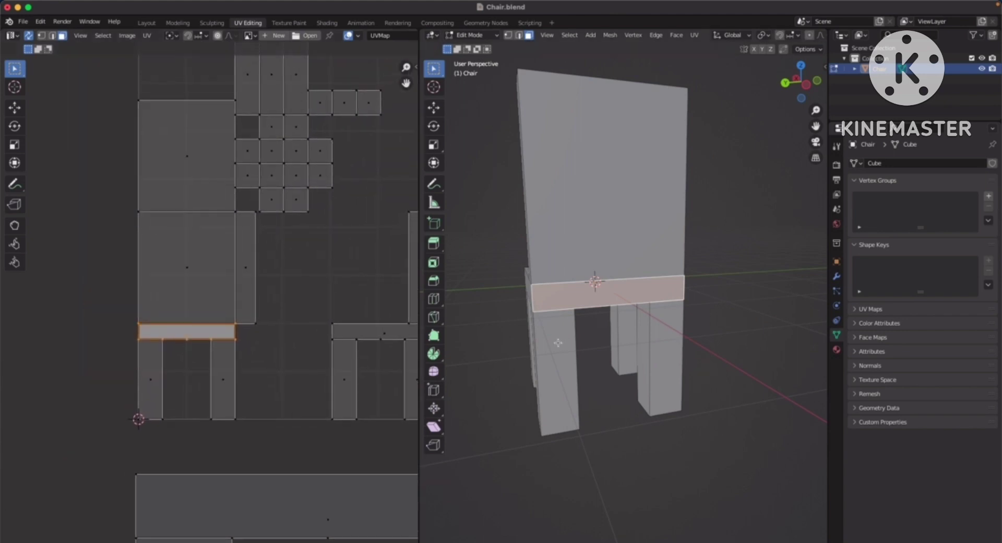
- Select the faces on the chair's back again in turn to compare where the backrest and seat edge lie in the UV layout
{"action": "left_click", "coordinate": [557, 343]}
{"action": "left_click", "coordinate": [557, 297]}
{"action": "left_click", "coordinate": [562, 241]}
{"action": "left_click", "coordinate": [656, 306]}
{"action": "left_click", "coordinate": [634, 282]}
- Move the backrest's rear face away from the neighbouring faces in the UV layout, scale it down and reposition it
{"action": "left_click", "coordinate": [187, 275]}
{"action": "key", "text": "g"}
{"action": "left_click", "coordinate": [344, 271]}
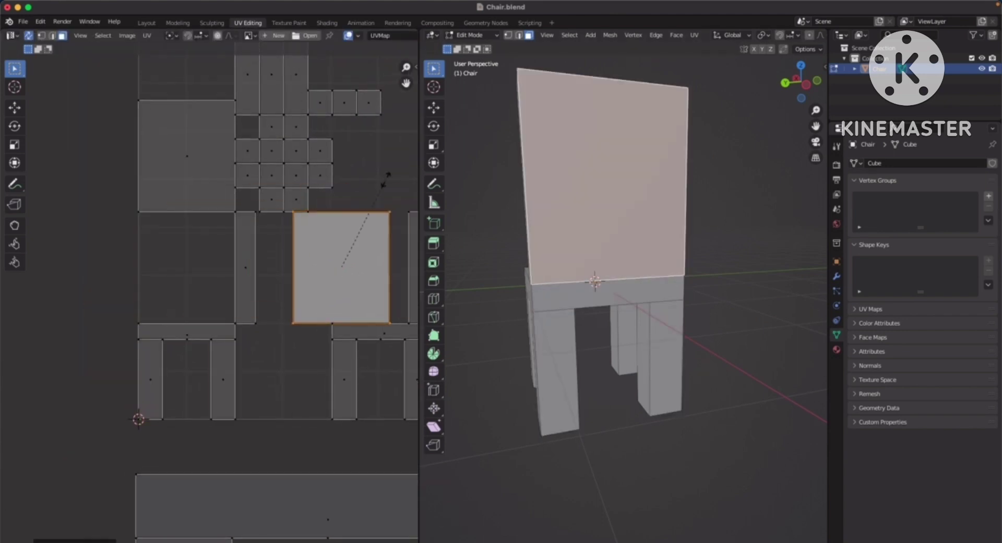
{"action": "key", "text": "s"}
{"action": "left_click", "coordinate": [371, 222]}
{"action": "key", "text": "g"}
{"action": "left_click", "coordinate": [380, 232]}
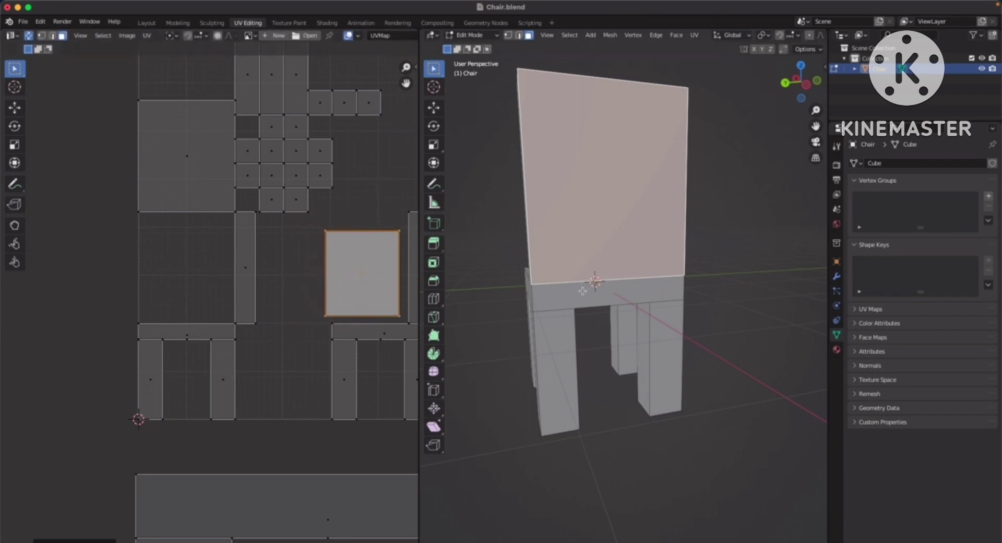
- Select the rear seat edge and backrest alternately to check which UV faces represent them
{"action": "left_click", "coordinate": [579, 290]}
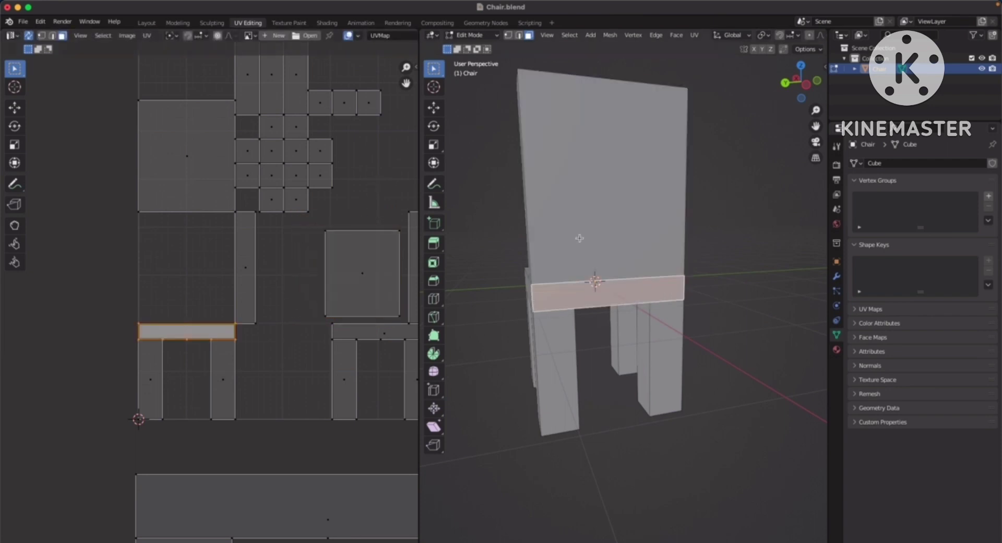
{"action": "left_click", "coordinate": [567, 268]}
{"action": "left_click", "coordinate": [562, 298]}
{"action": "middle_click_drag", "start_coordinate": [673, 275], "coordinate": [642, 240]}
- Select the backrest, seat edge and both rear leg faces on the chair's back, and unwrap them together with Unwrap
{"action": "left_click", "coordinate": [568, 351]}
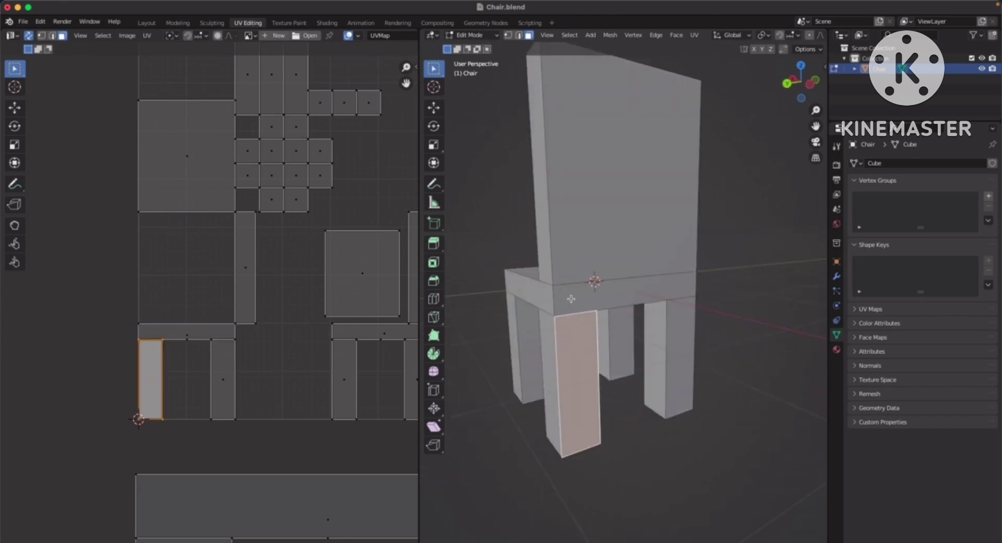
{"action": "left_click", "coordinate": [574, 301], "text": "shift"}
{"action": "left_click", "coordinate": [605, 250], "text": "shift"}
{"action": "left_click", "coordinate": [695, 336], "text": "shift"}
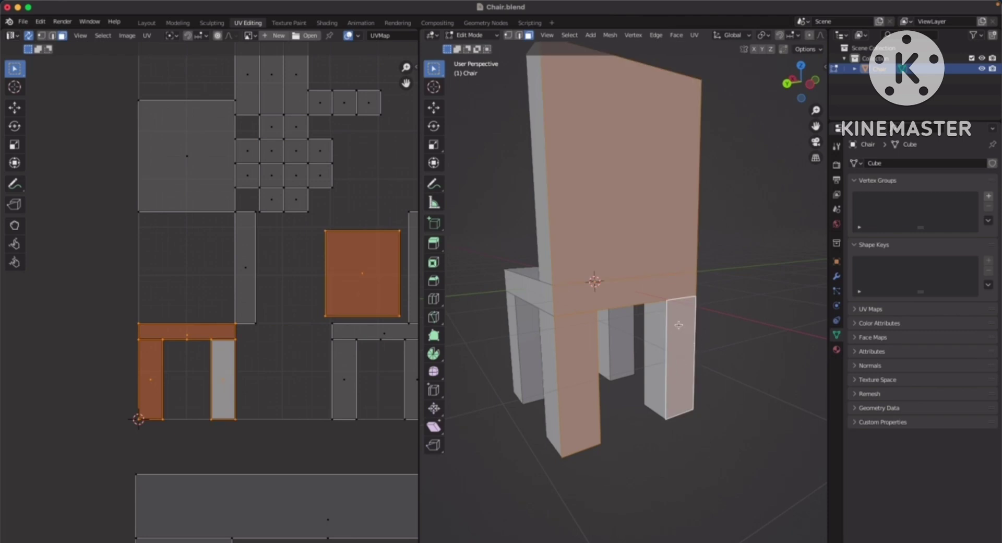
{"action": "right_click", "coordinate": [678, 324]}
{"action": "mouse_move", "coordinate": [681, 330]}
{"action": "left_click", "coordinate": [732, 337]}
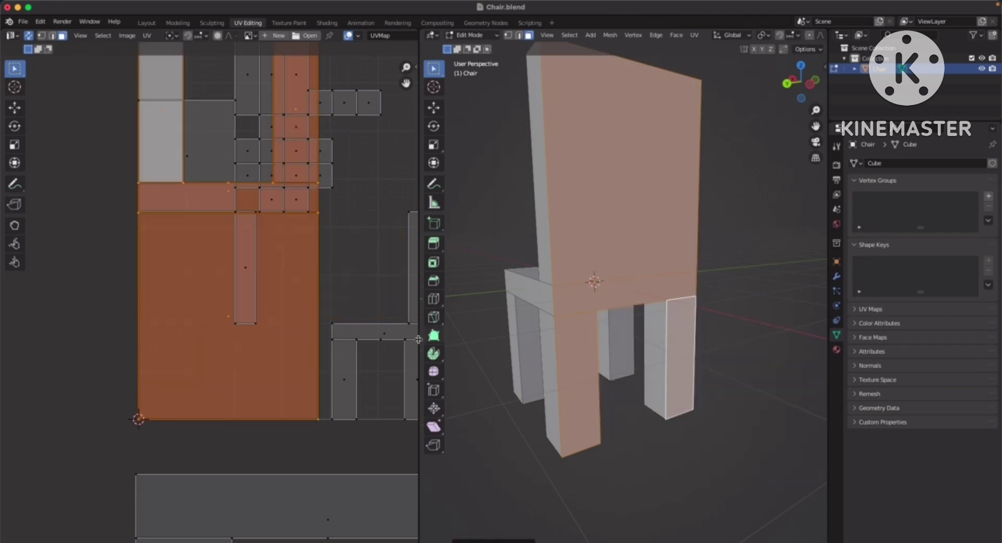
- Move the unwrapped back island out to the left of the UV square and scale it down
{"action": "scroll", "coordinate": [314, 321], "scroll_direction": "down", "scroll_amount": 4}
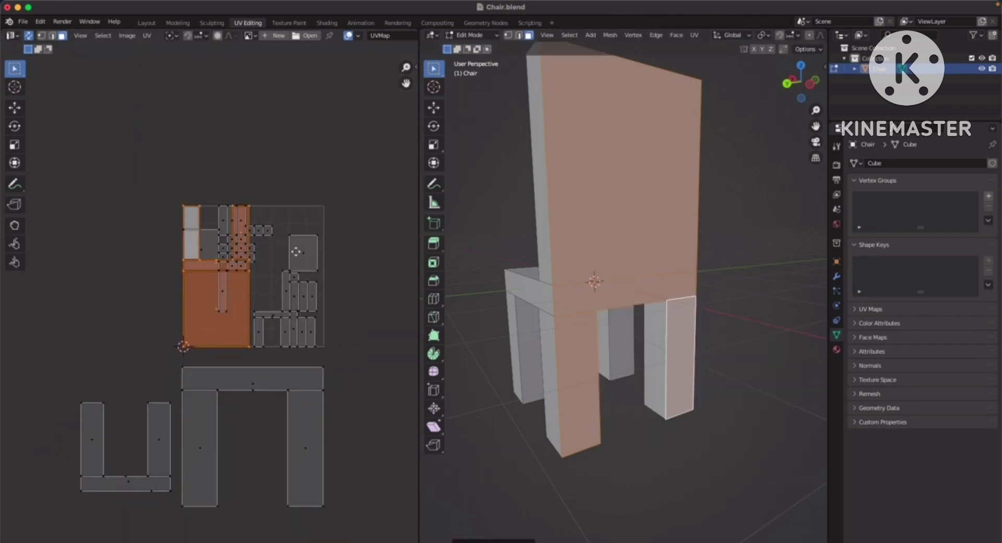
{"action": "key", "text": "g"}
{"action": "left_click", "coordinate": [230, 255]}
{"action": "key", "text": "s"}
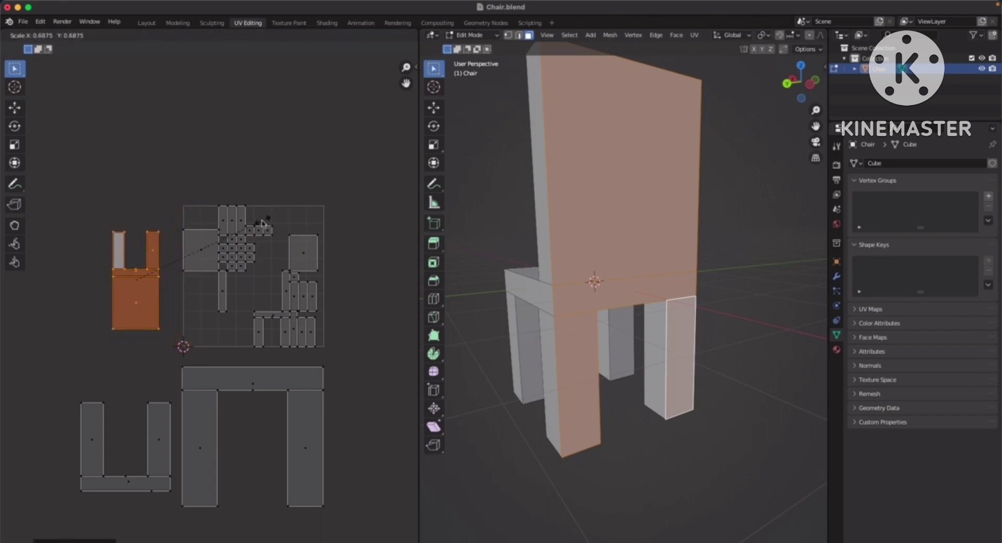
{"action": "left_click", "coordinate": [232, 267]}
{"action": "scroll", "coordinate": [258, 260], "scroll_direction": "up", "scroll_amount": 1}
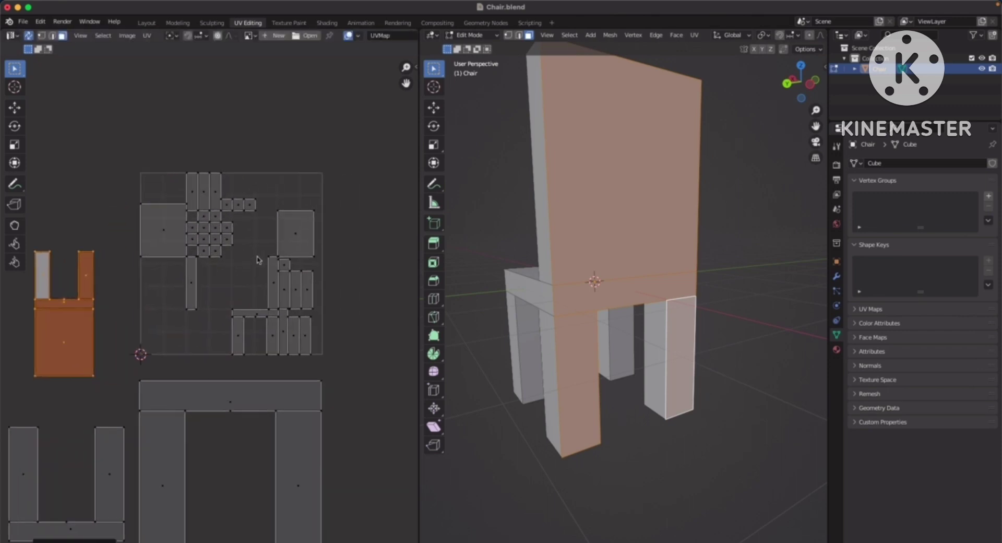
- Select all the chair's UV islands and fit them into the UV square with Pack Islands
{"action": "scroll", "coordinate": [257, 260], "scroll_direction": "down", "scroll_amount": 1}
{"action": "middle_click_drag", "start_coordinate": [504, 266], "coordinate": [612, 282]}
{"action": "scroll", "coordinate": [316, 362], "scroll_direction": "down", "scroll_amount": 2}
{"action": "left_click_drag", "start_coordinate": [81, 159], "coordinate": [354, 476]}
{"action": "scroll", "coordinate": [324, 259], "scroll_direction": "up", "scroll_amount": 2}
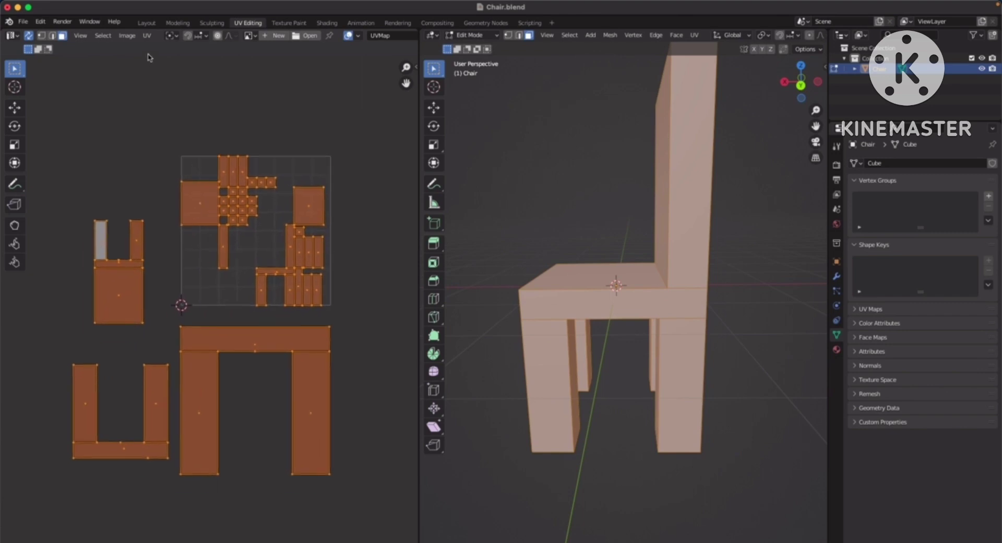
{"action": "left_click", "coordinate": [147, 36]}
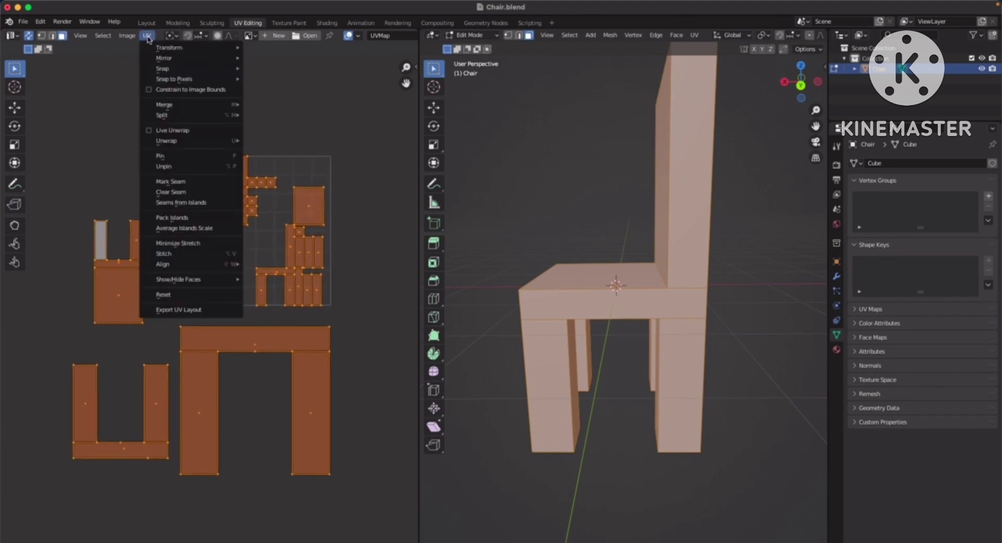
{"action": "left_click", "coordinate": [184, 220]}
- Examine the packed layout and select the three faces of its largest C-shaped island to compare its size with the others
{"action": "scroll", "coordinate": [349, 249], "scroll_direction": "up", "scroll_amount": 1}
{"action": "middle_click_drag", "start_coordinate": [335, 215], "coordinate": [301, 277]}
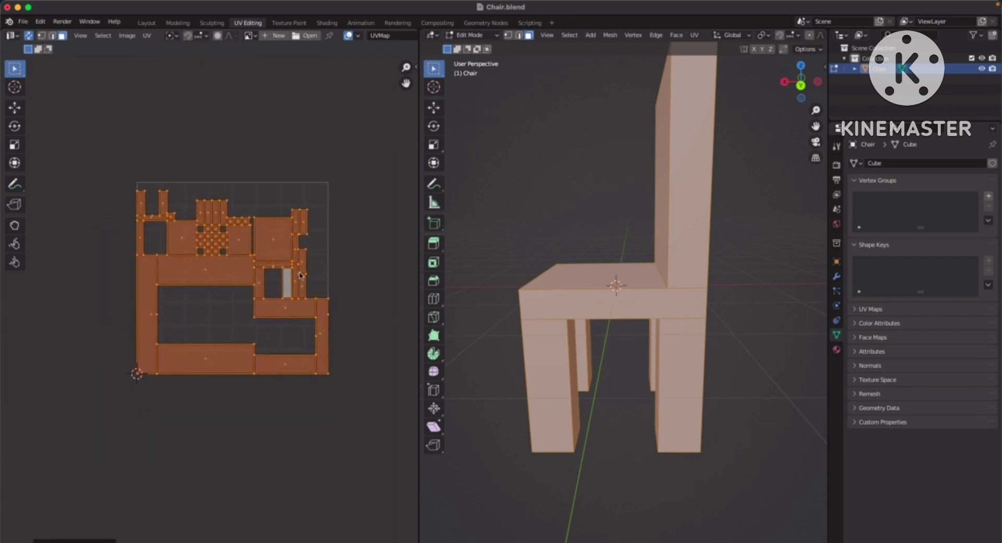
{"action": "scroll", "coordinate": [299, 284], "scroll_direction": "up", "scroll_amount": 1}
{"action": "middle_click_drag", "start_coordinate": [291, 242], "coordinate": [265, 249]}
{"action": "scroll", "coordinate": [285, 309], "scroll_direction": "down", "scroll_amount": 1}
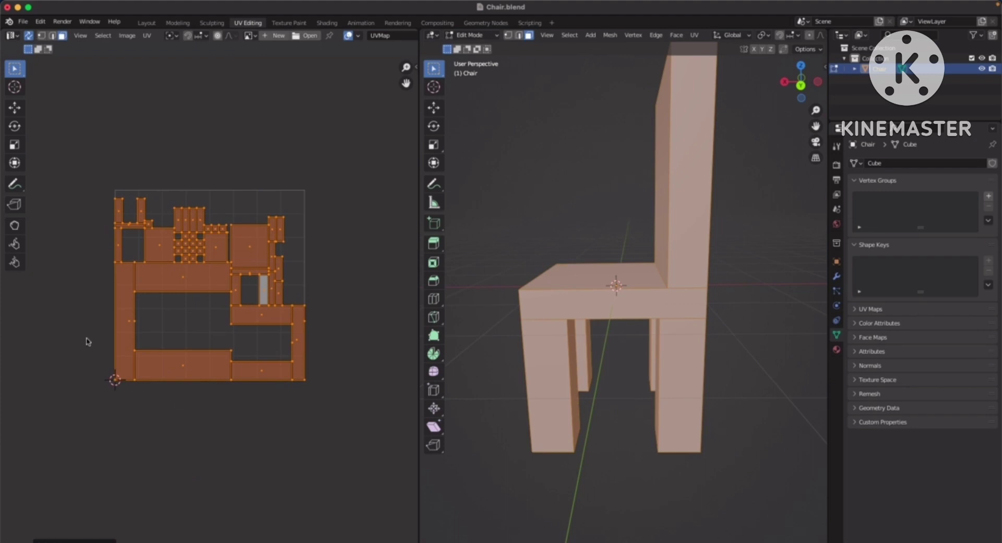
{"action": "scroll", "coordinate": [322, 224], "scroll_direction": "up", "scroll_amount": 2}
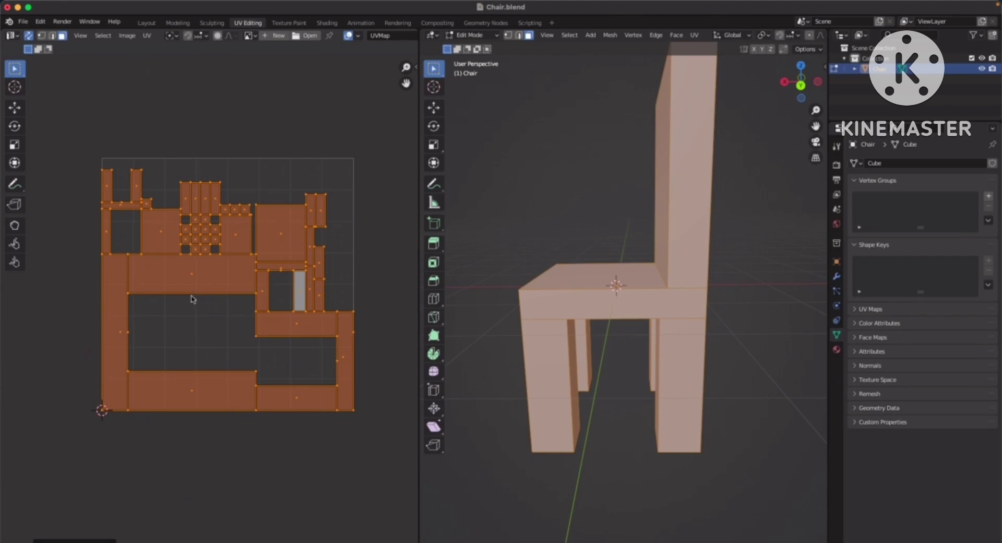
{"action": "left_click", "coordinate": [191, 279]}
{"action": "left_click", "coordinate": [110, 329], "text": "shift"}
{"action": "left_click", "coordinate": [185, 390], "text": "shift"}
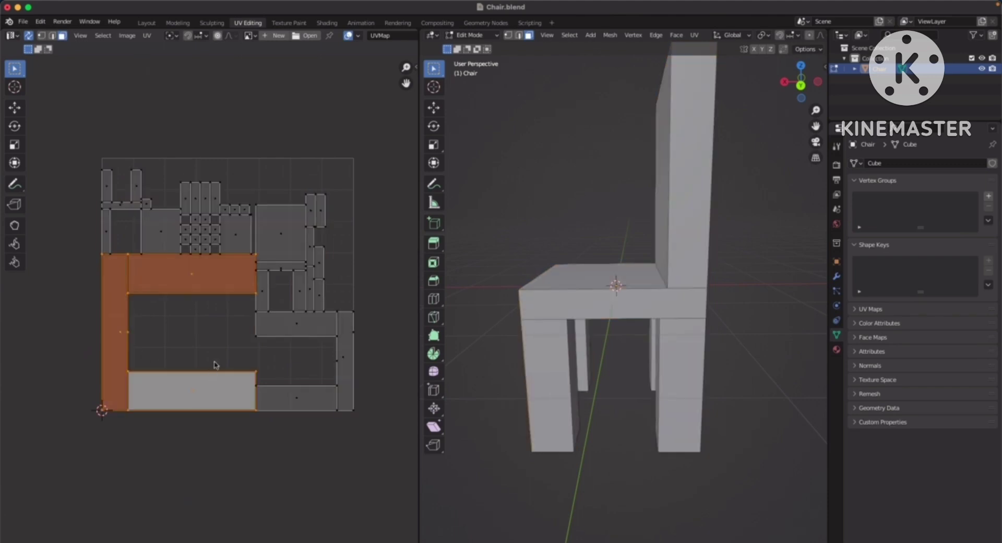
{"action": "key", "text": "g"}
{"action": "key", "text": "Escape"}
- Select all UV islands, equalize their sizes with Average Islands Scale and repack them with Pack Islands
{"action": "left_click_drag", "start_coordinate": [68, 126], "coordinate": [394, 470]}
{"action": "left_click", "coordinate": [147, 35]}
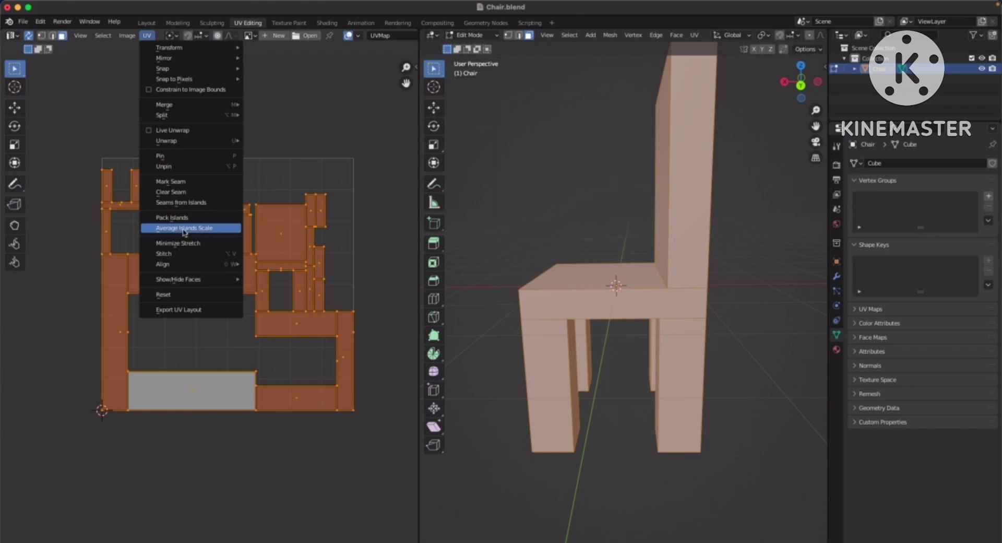
{"action": "left_click", "coordinate": [215, 232]}
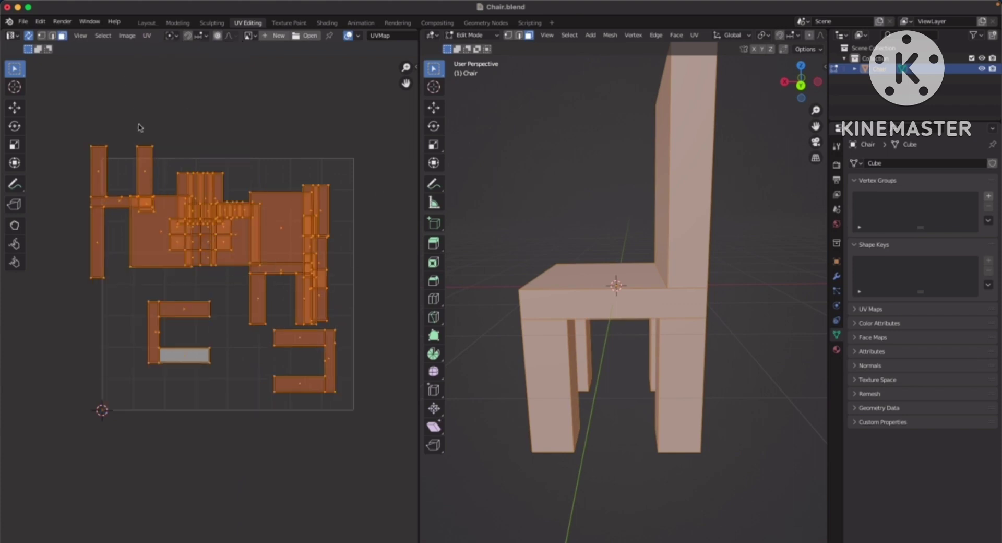
{"action": "left_click", "coordinate": [148, 39]}
{"action": "left_click", "coordinate": [183, 219]}
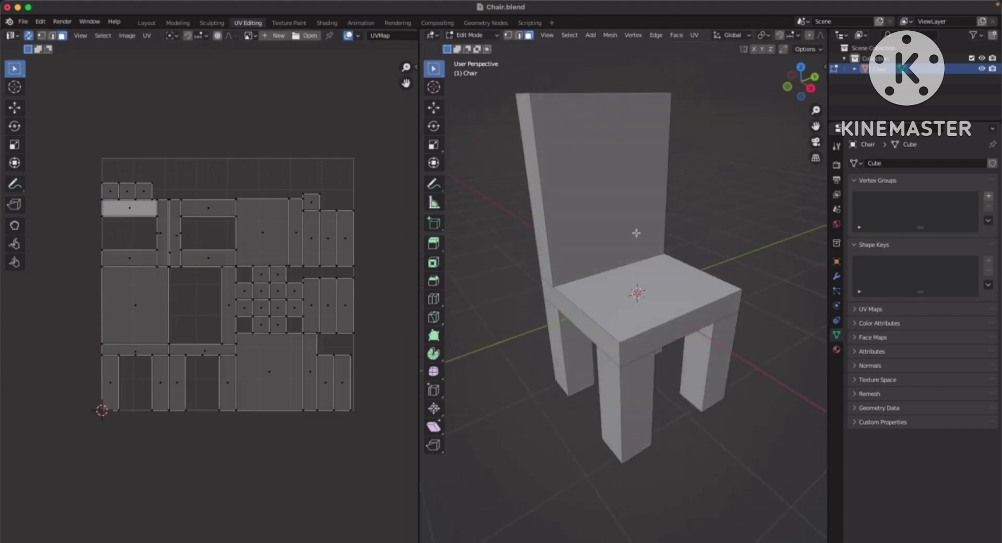
- Select the edge where the backrest meets the seat and mark it as a seam
{"action": "scroll", "coordinate": [611, 210], "scroll_direction": "up", "scroll_amount": 2}
{"action": "middle_click_drag", "start_coordinate": [640, 269], "coordinate": [628, 238]}
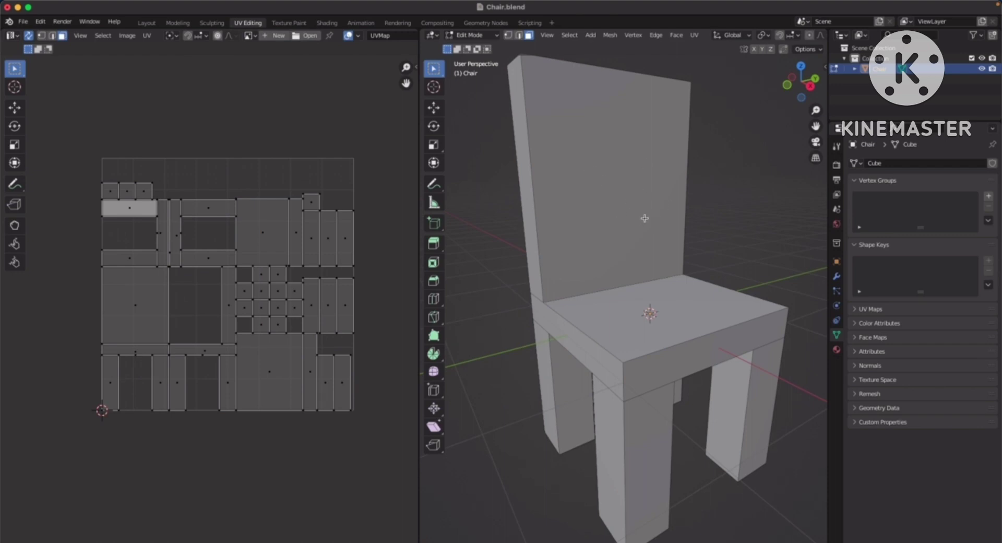
{"action": "key", "text": "2"}
{"action": "left_click", "coordinate": [597, 291], "text": "alt"}
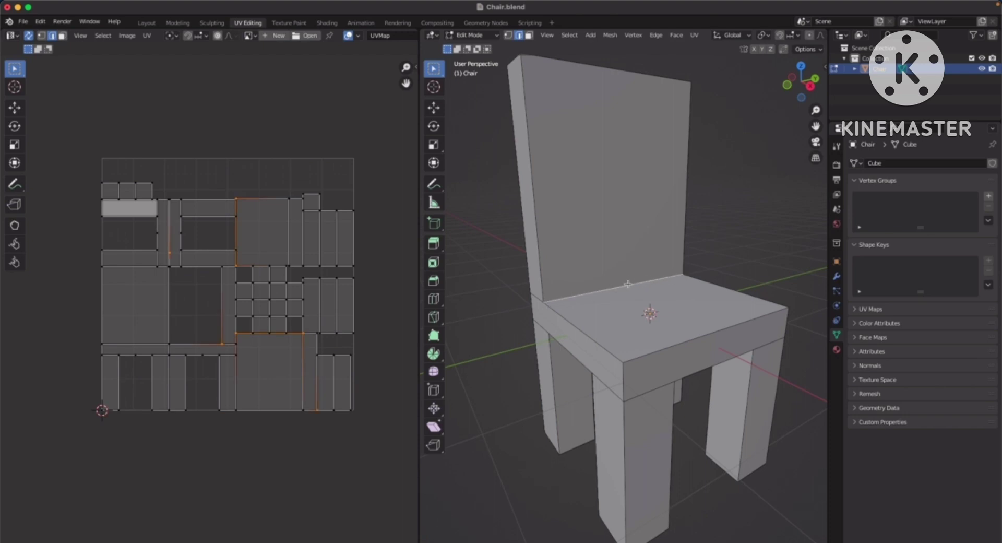
{"action": "middle_click_drag", "start_coordinate": [628, 284], "coordinate": [659, 258]}
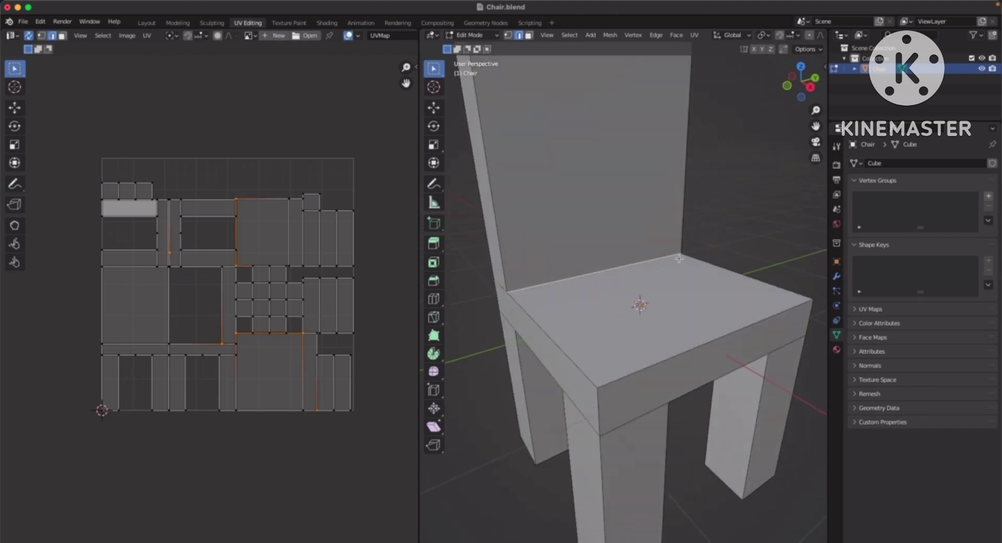
{"action": "right_click", "coordinate": [600, 271]}
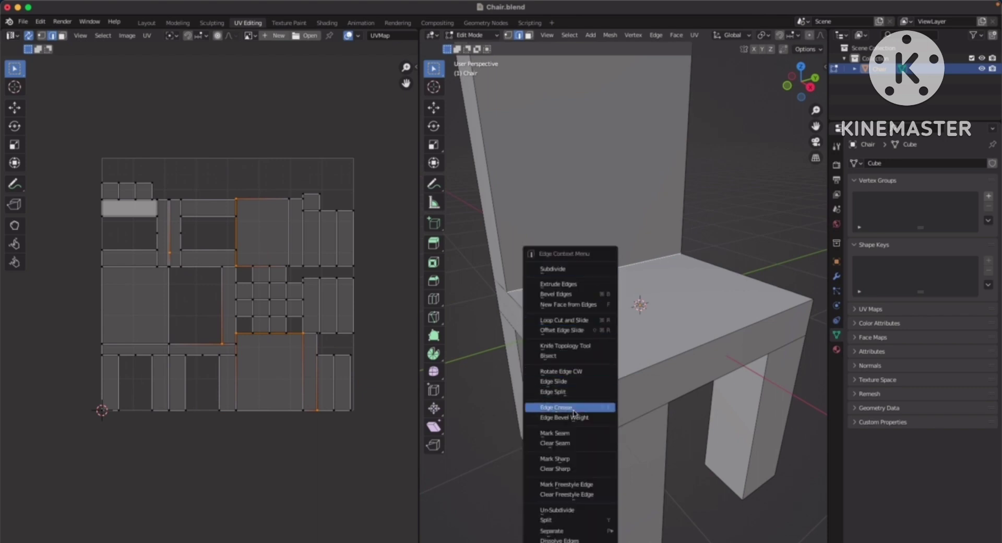
{"action": "left_click", "coordinate": [581, 438]}
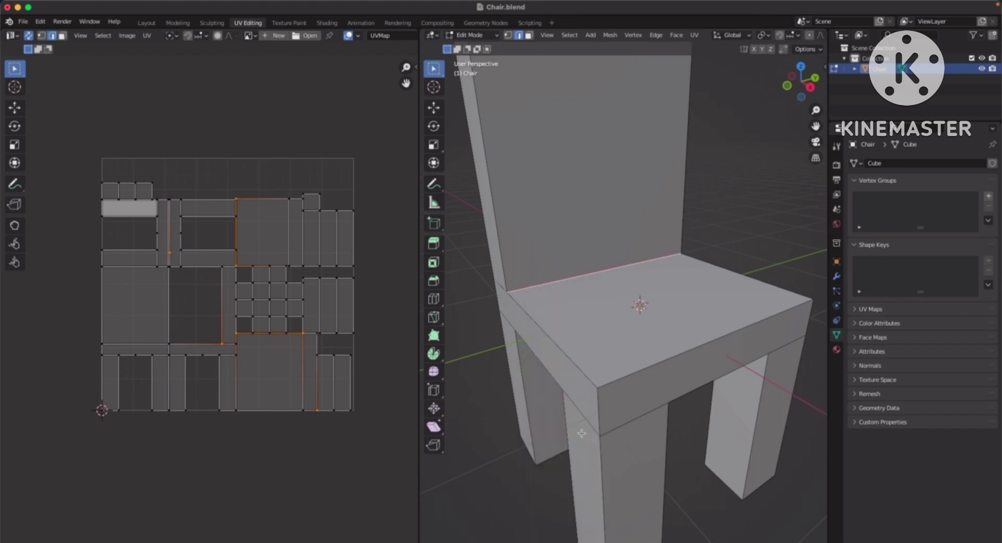
- Select the backrest's front face and the seat's top face, and unwrap them together with Unwrap
{"action": "scroll", "coordinate": [569, 264], "scroll_direction": "up", "scroll_amount": 5}
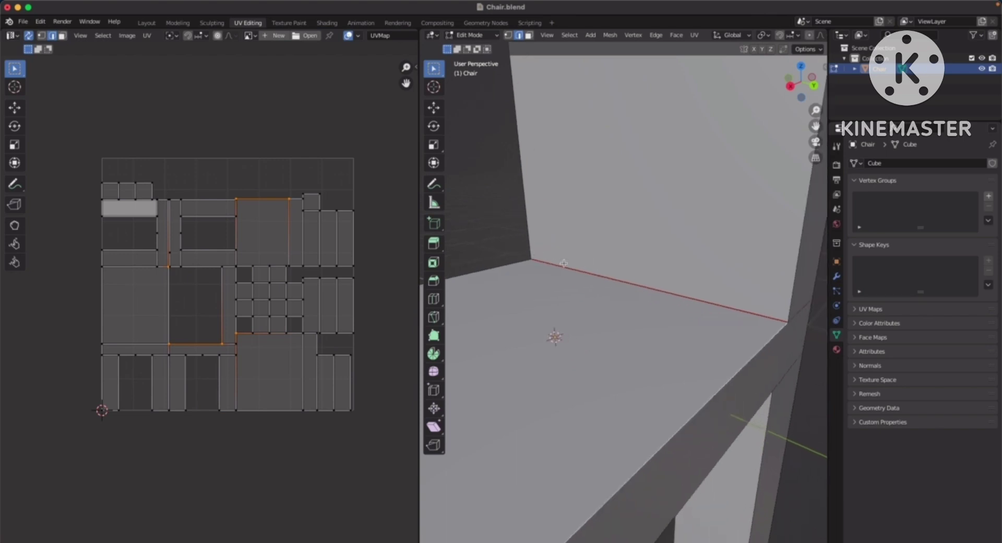
{"action": "scroll", "coordinate": [594, 330], "scroll_direction": "down", "scroll_amount": 3}
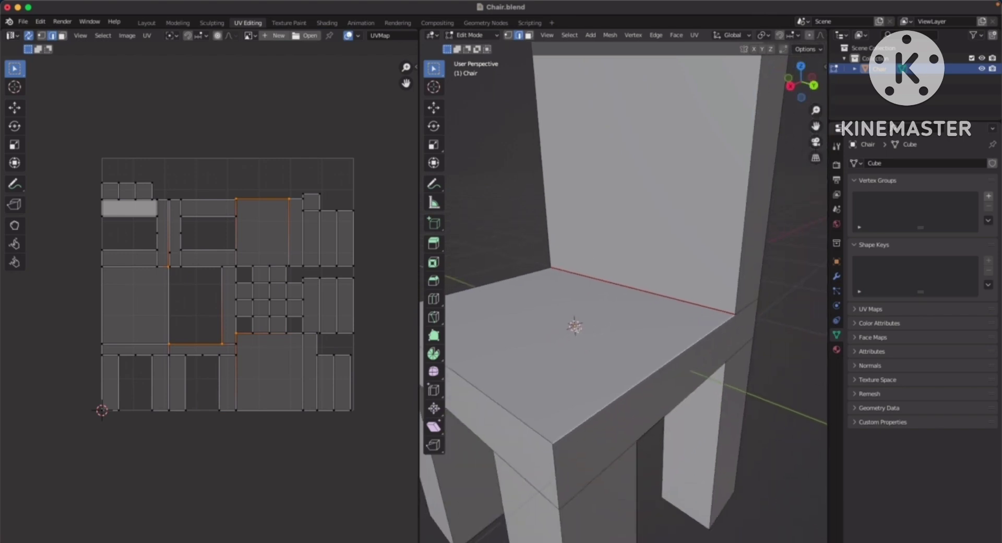
{"action": "scroll", "coordinate": [637, 329], "scroll_direction": "down", "scroll_amount": 2}
{"action": "middle_click_drag", "start_coordinate": [637, 329], "coordinate": [614, 335]}
{"action": "key", "text": "3"}
{"action": "middle_click_drag", "start_coordinate": [590, 253], "coordinate": [586, 258]}
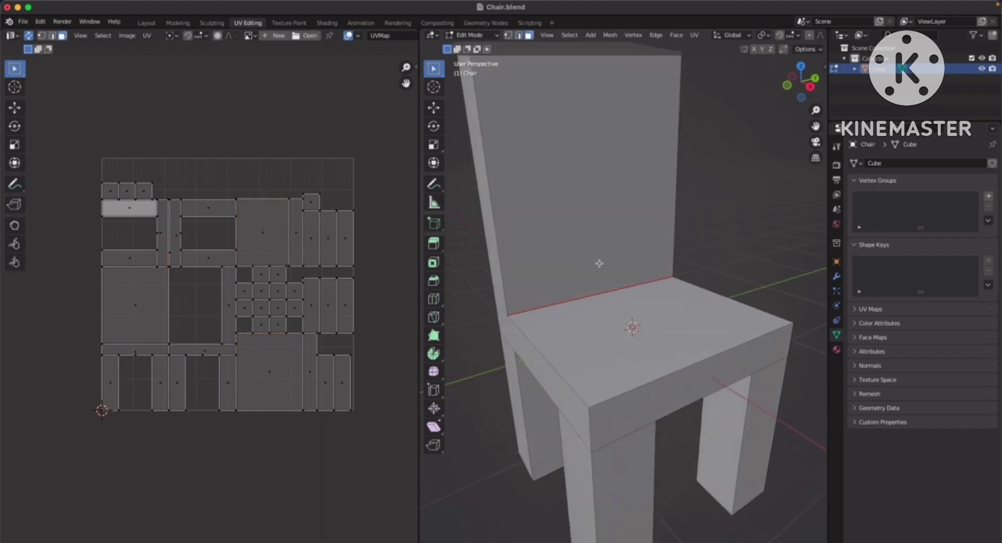
{"action": "scroll", "coordinate": [584, 259], "scroll_direction": "down", "scroll_amount": 2}
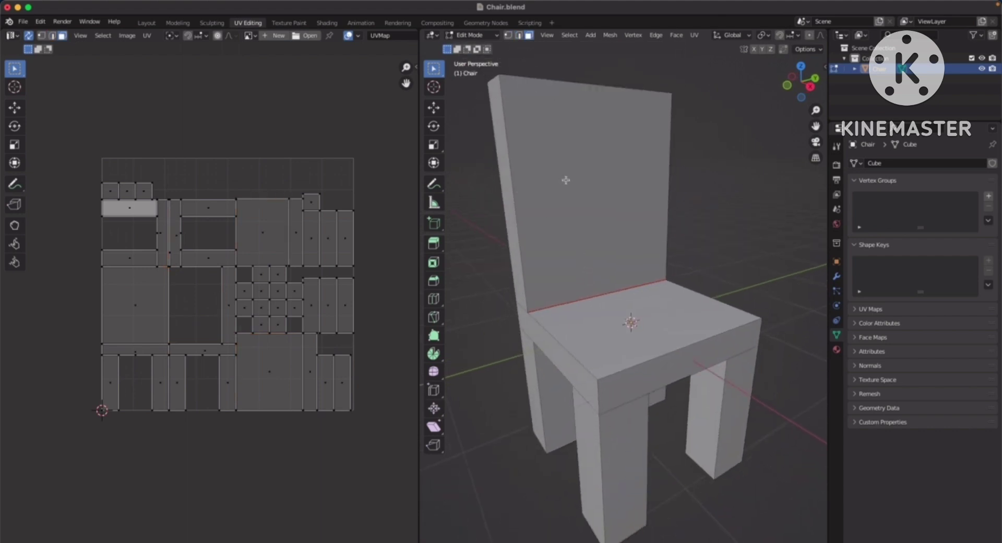
{"action": "left_click", "coordinate": [583, 253]}
{"action": "left_click", "coordinate": [592, 334], "text": "shift"}
{"action": "right_click", "coordinate": [601, 324]}
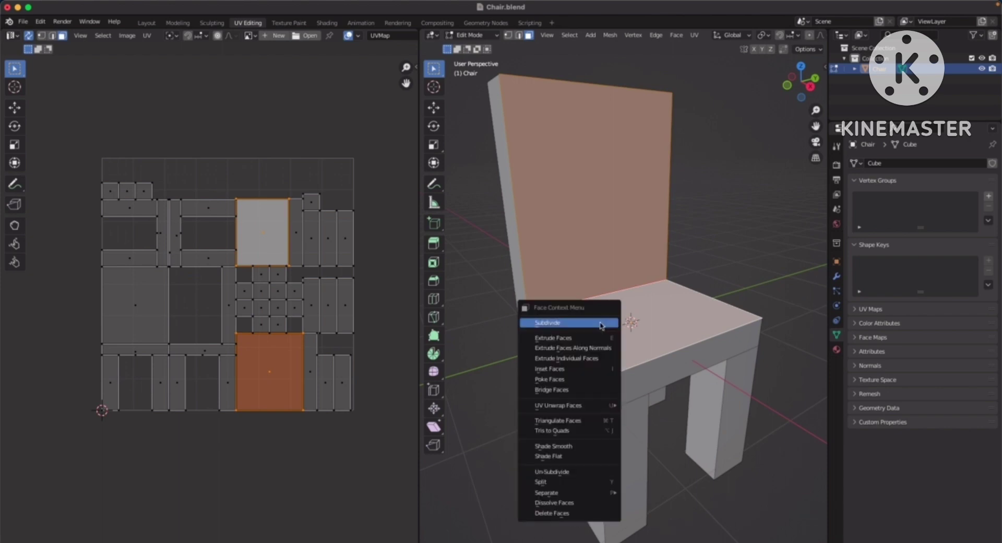
{"action": "mouse_move", "coordinate": [585, 411]}
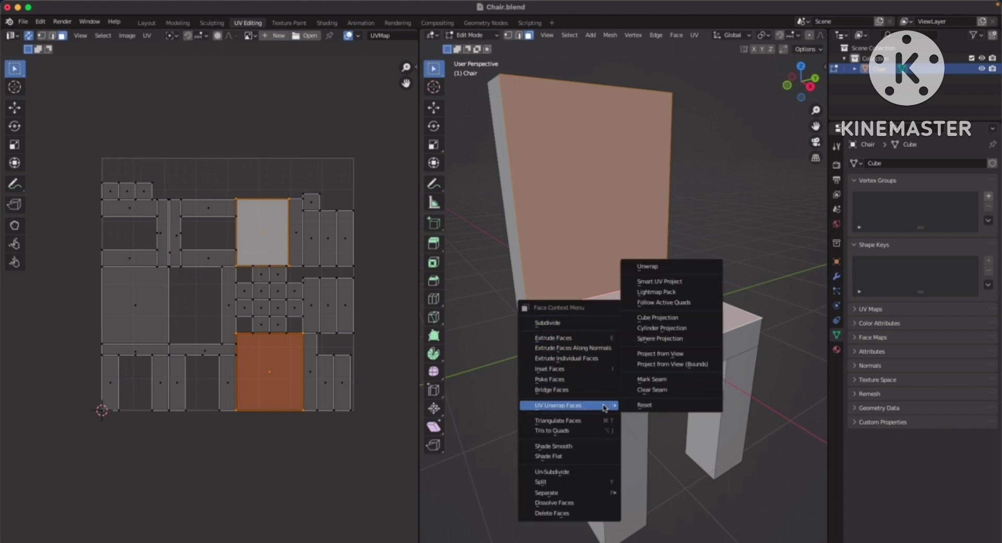
{"action": "left_click", "coordinate": [682, 265]}
- Place the unwrapped backrest and seat faces below the UV square and select each alternately to match it to the model
{"action": "scroll", "coordinate": [358, 462], "scroll_direction": "down", "scroll_amount": 2}
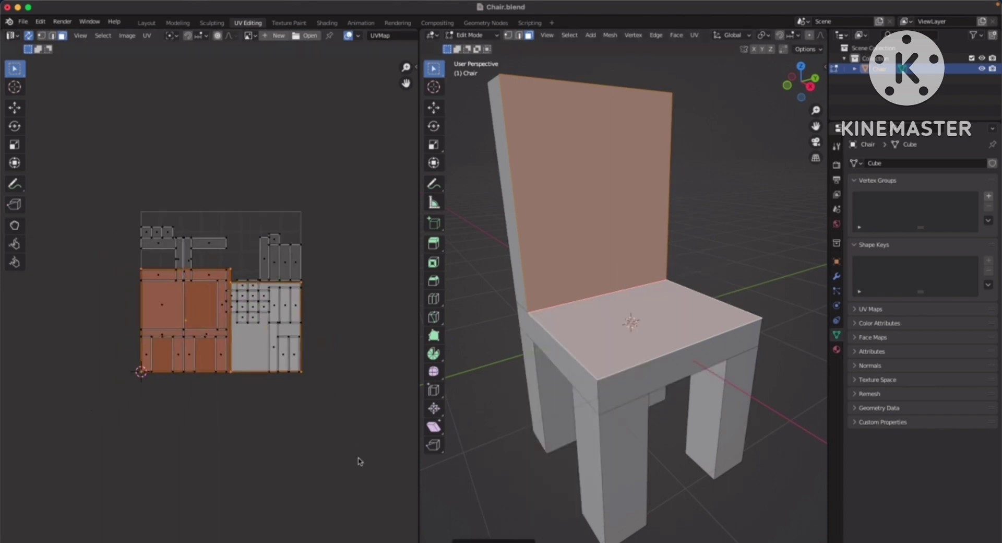
{"action": "scroll", "coordinate": [308, 401], "scroll_direction": "up", "scroll_amount": 2}
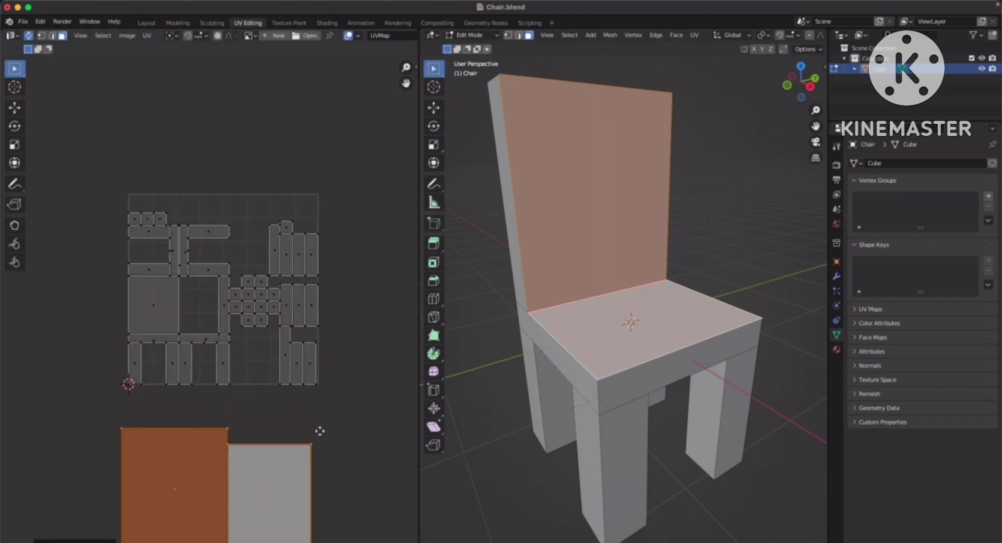
{"action": "left_click", "coordinate": [197, 432]}
{"action": "left_click", "coordinate": [274, 440]}
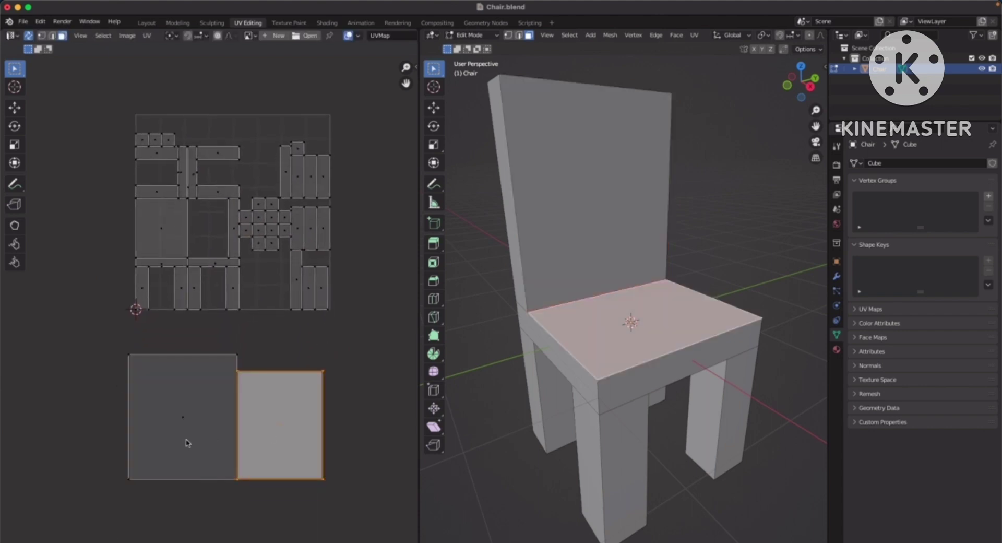
{"action": "left_click", "coordinate": [187, 441]}
{"action": "left_click", "coordinate": [264, 438]}
{"action": "left_click", "coordinate": [187, 432]}
{"action": "left_click", "coordinate": [256, 436]}
{"action": "left_click", "coordinate": [193, 433]}
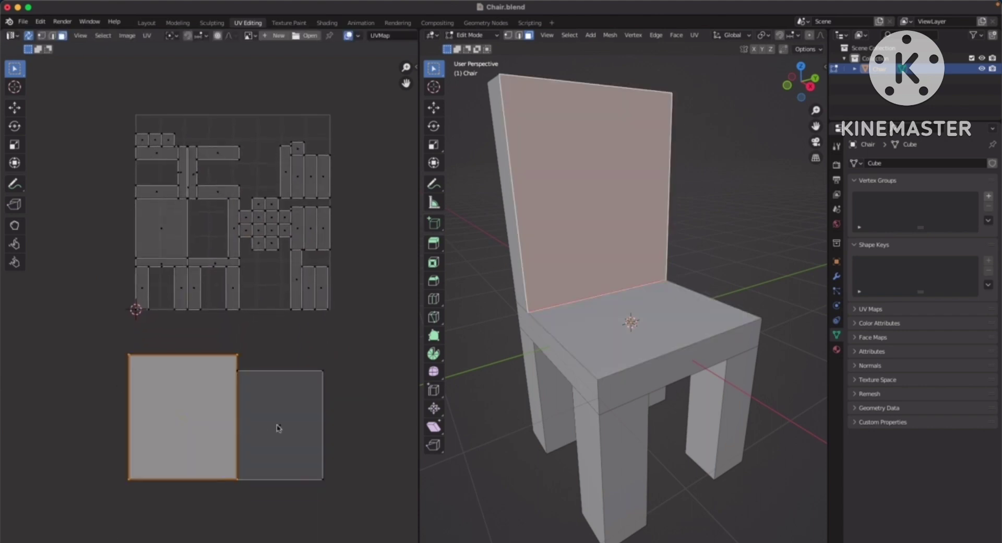
{"action": "left_click", "coordinate": [275, 432]}
- Select the edge where the backrest meets the seat and clear its seam
{"action": "left_click", "coordinate": [605, 294]}
{"action": "key", "text": "2"}
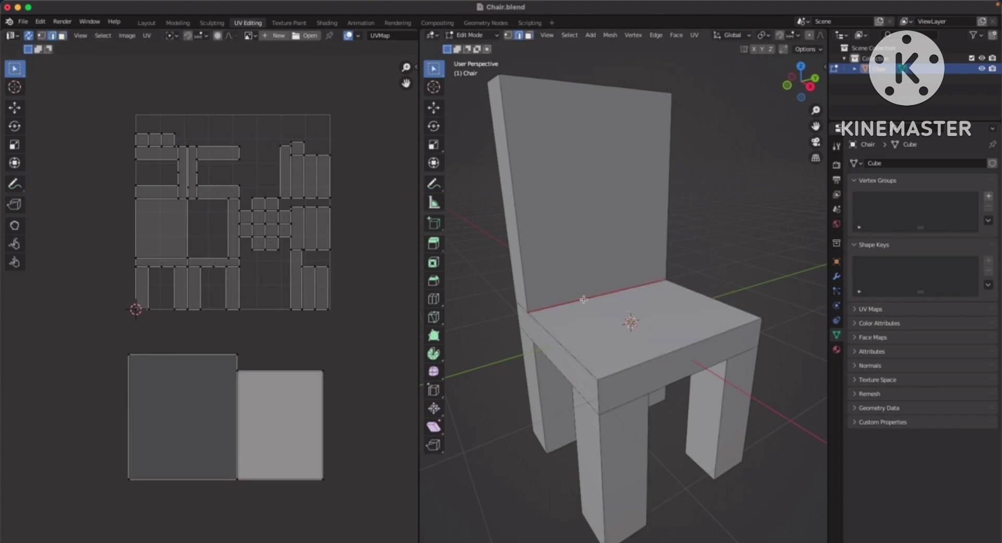
{"action": "left_click", "coordinate": [548, 318]}
{"action": "right_click", "coordinate": [585, 302]}
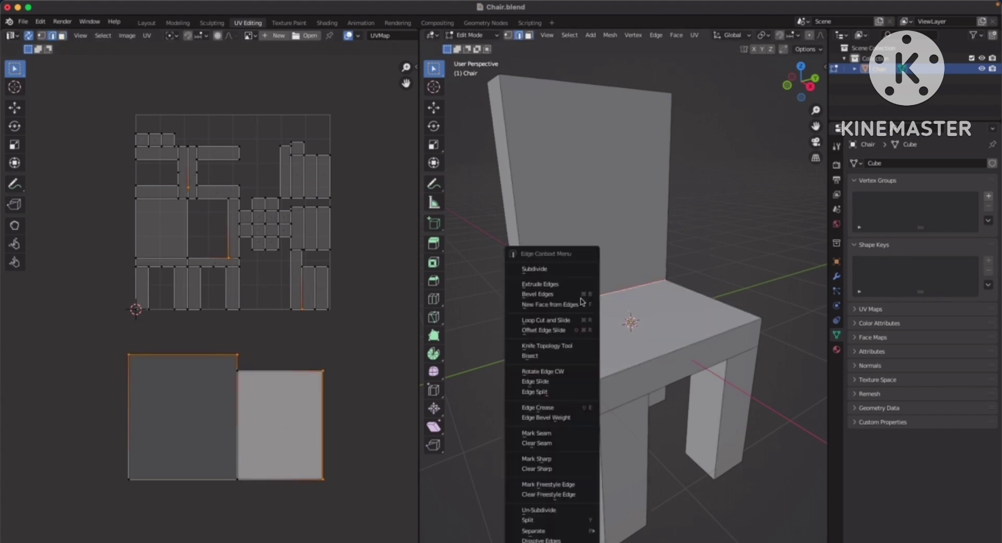
{"action": "left_click", "coordinate": [543, 442]}
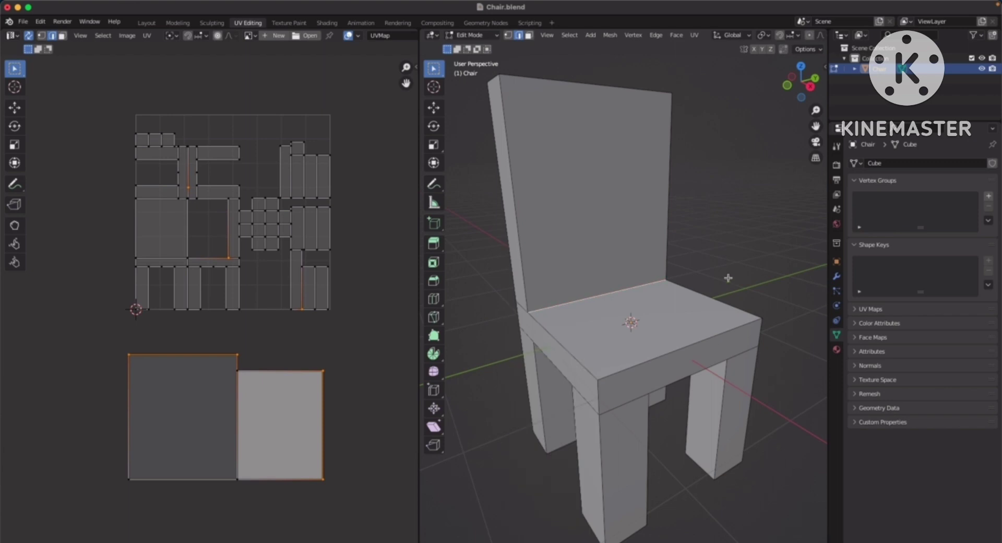
- Select the backrest's front face and the seat's top face, and re-unwrap both with Unwrap
{"action": "key", "text": "3"}
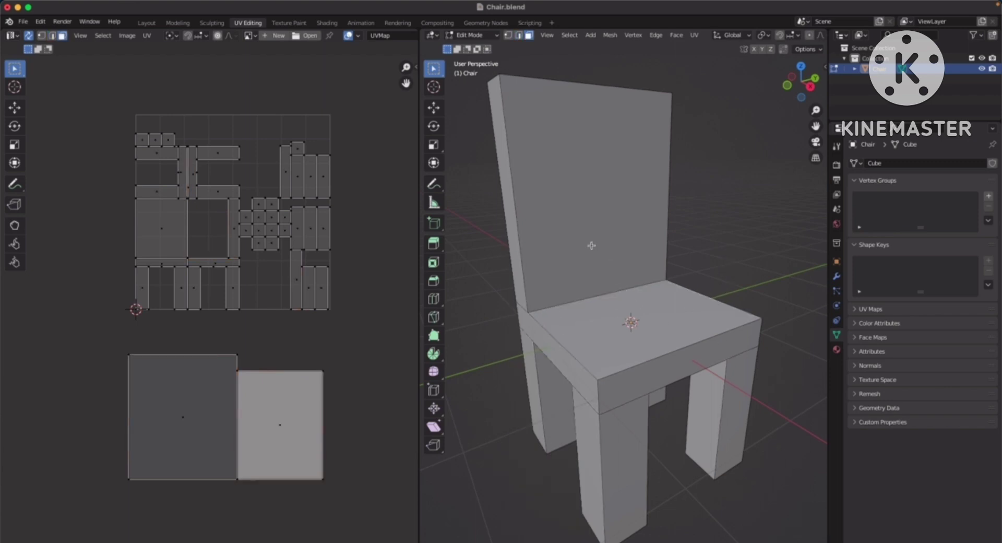
{"action": "left_click", "coordinate": [588, 237]}
{"action": "left_click", "coordinate": [595, 331], "text": "shift"}
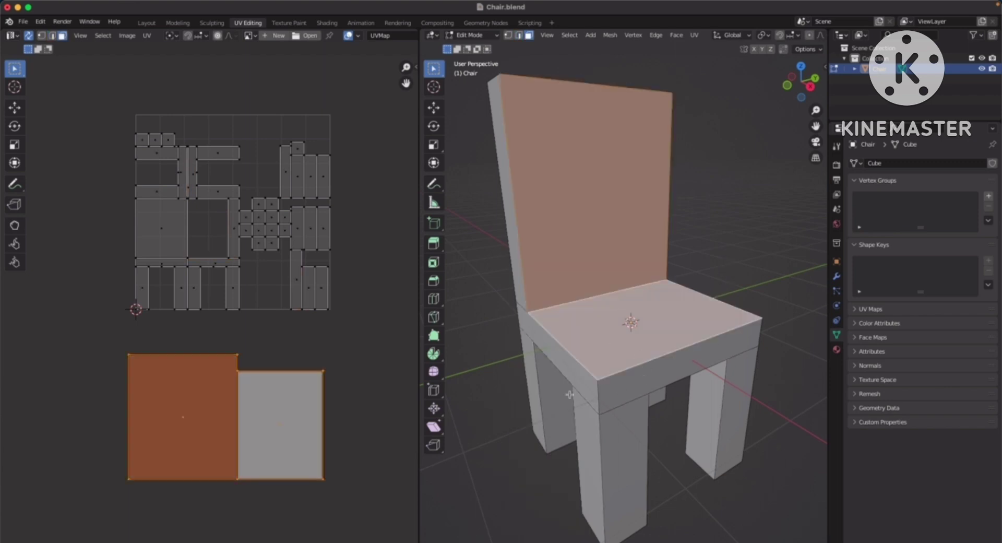
{"action": "right_click", "coordinate": [607, 332]}
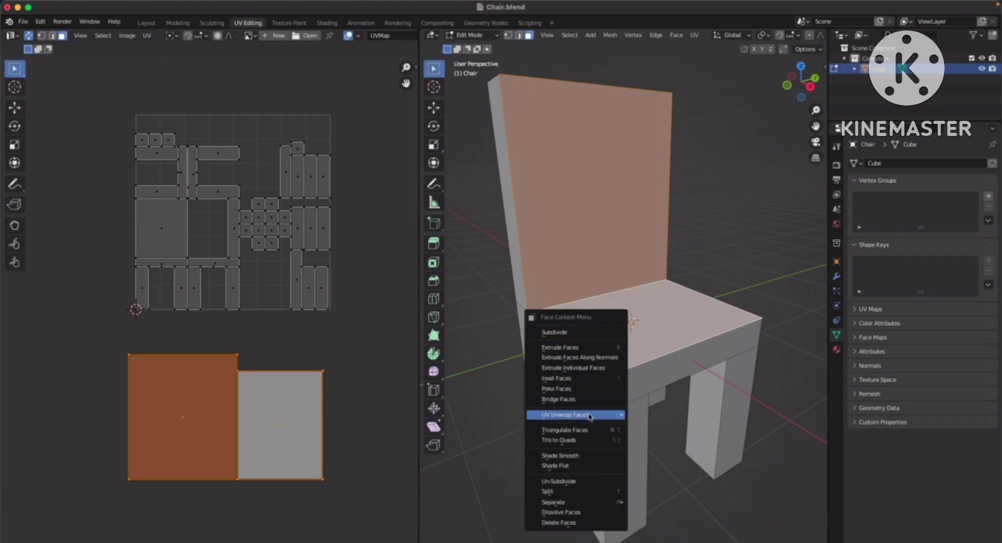
{"action": "mouse_move", "coordinate": [588, 416]}
{"action": "left_click", "coordinate": [671, 275]}
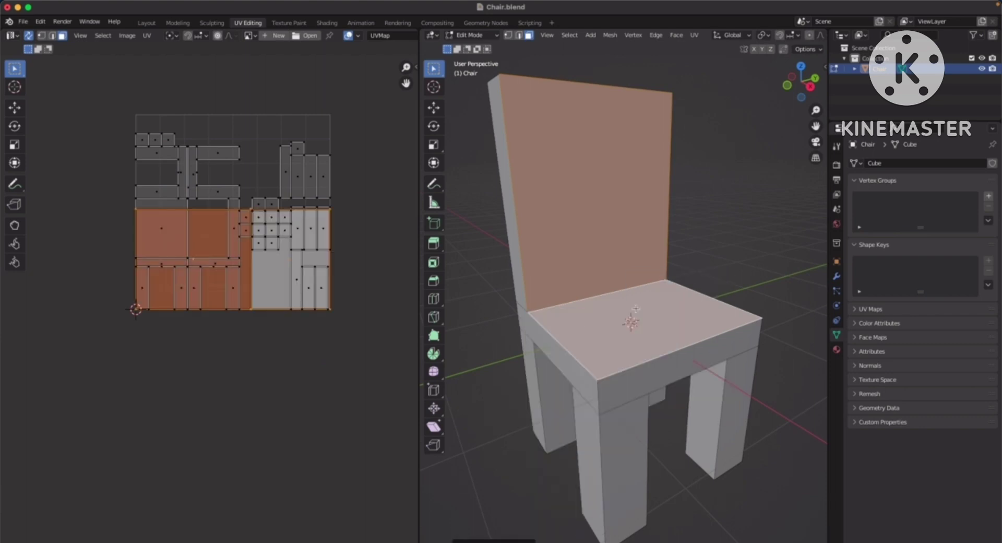
- Move the joined backrest and seat island below the UV square and clear the selection
{"action": "key", "text": "g"}
{"action": "left_click", "coordinate": [321, 417]}
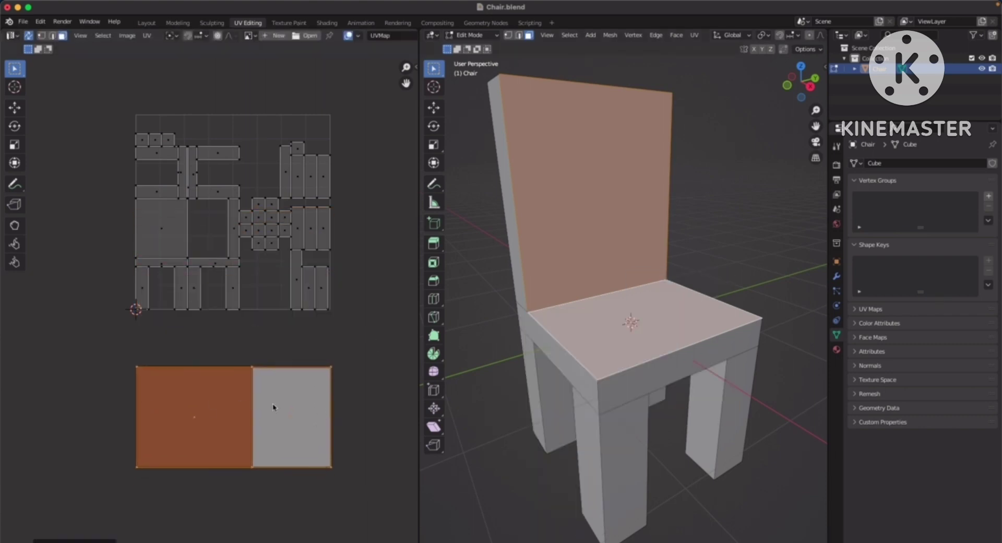
{"action": "key", "text": "alt+a"}
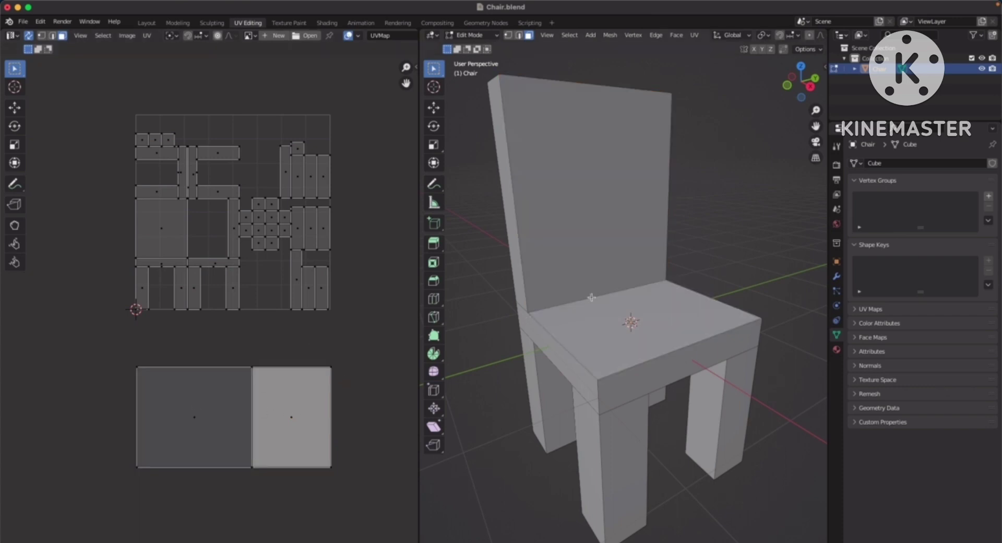
- Select the whole chair mesh and unwrap it with Smart UV Project, using a 66° angle limit and 0.000 island margin
{"action": "middle_click_drag", "start_coordinate": [676, 288], "coordinate": [591, 299]}
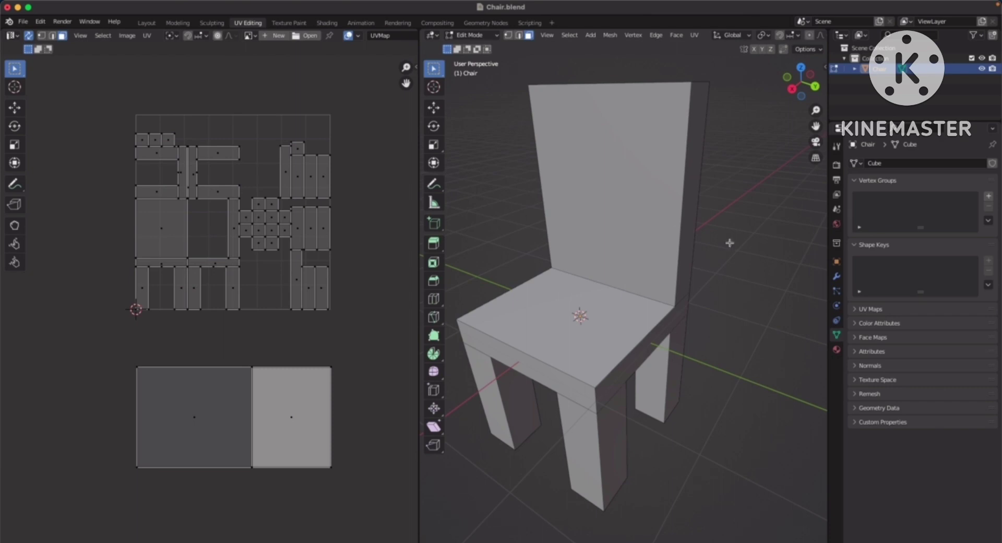
{"action": "middle_click_drag", "start_coordinate": [673, 314], "coordinate": [651, 325]}
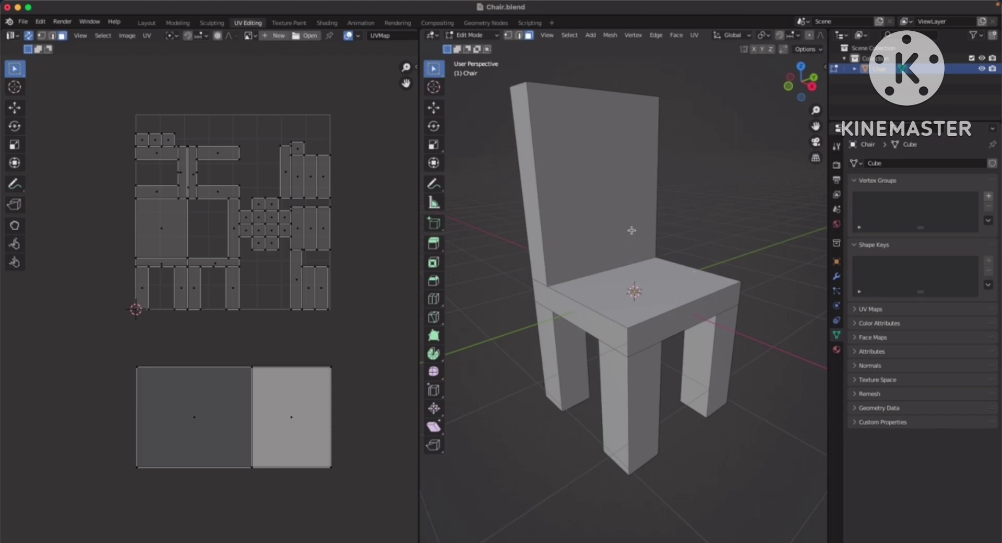
{"action": "key", "text": "a"}
{"action": "scroll", "coordinate": [632, 257], "scroll_direction": "down", "scroll_amount": 4}
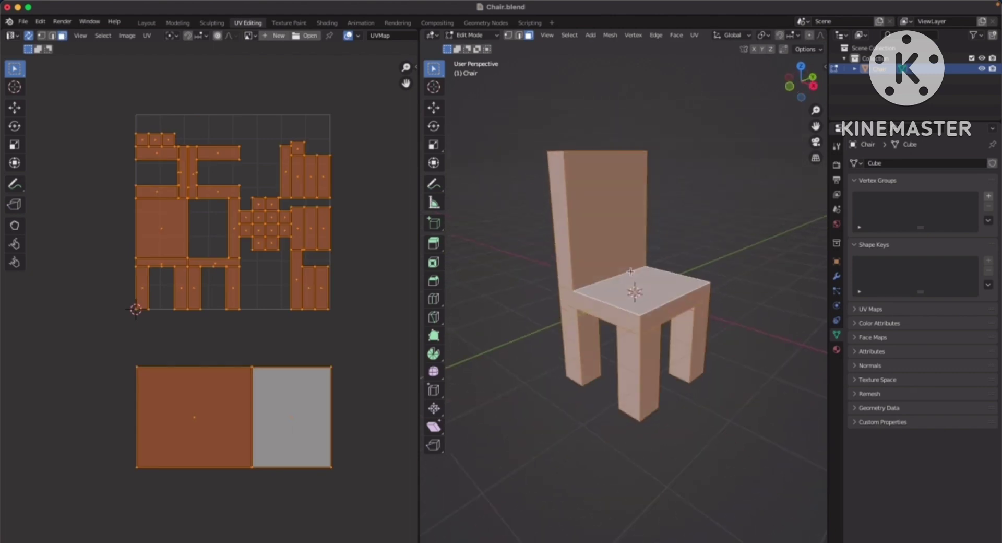
{"action": "right_click", "coordinate": [608, 241]}
{"action": "mouse_move", "coordinate": [608, 245]}
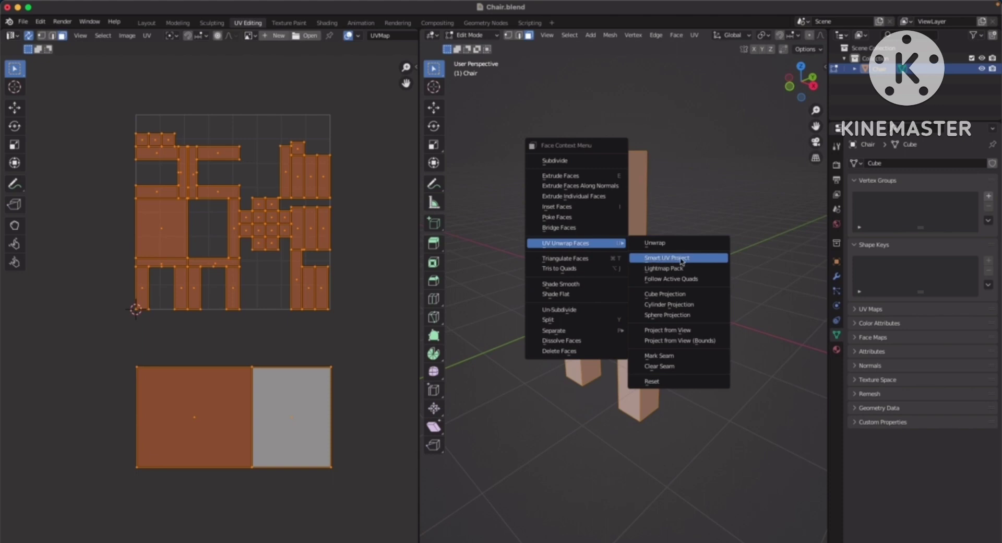
{"action": "left_click", "coordinate": [698, 258]}
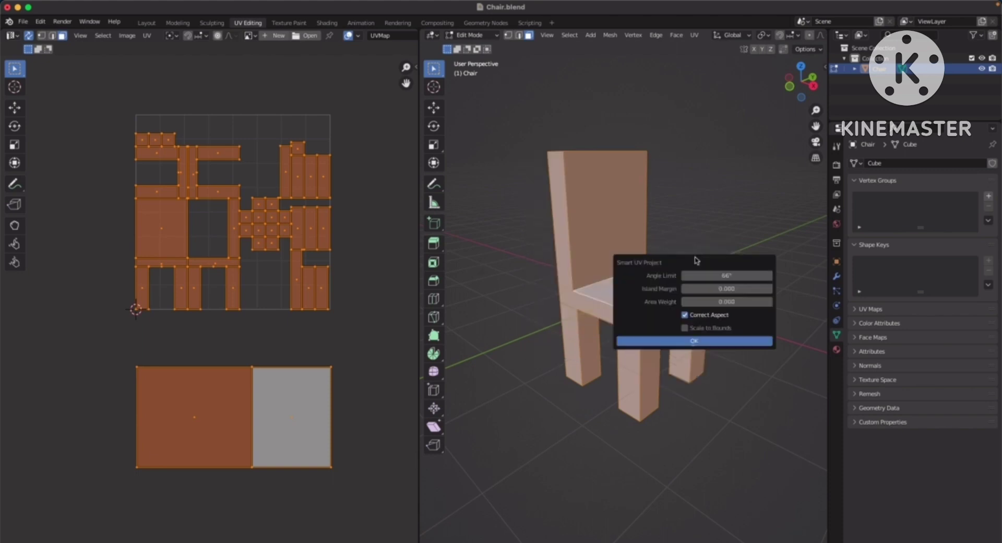
{"action": "left_click", "coordinate": [695, 342]}
{"action": "scroll", "coordinate": [251, 252], "scroll_direction": "up", "scroll_amount": 3}
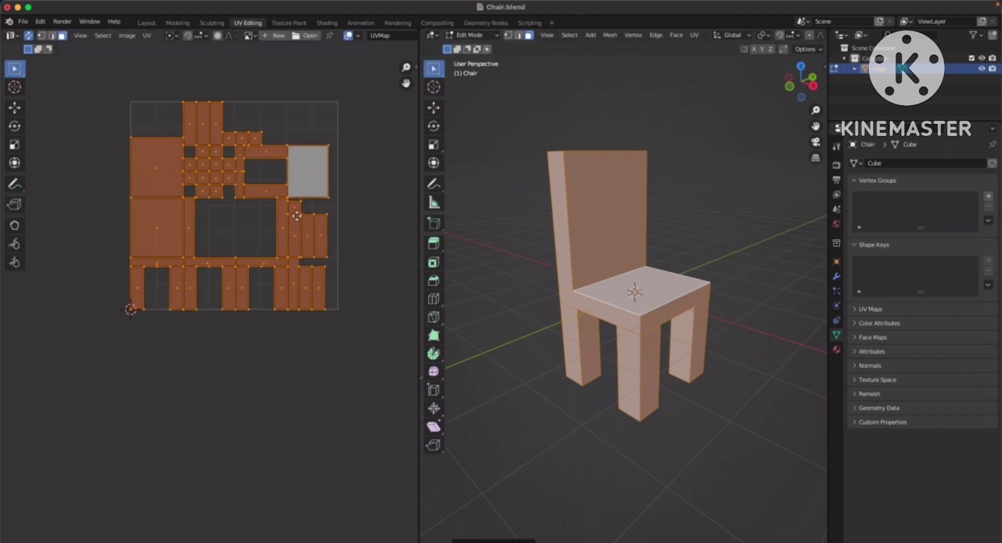
{"action": "scroll", "coordinate": [251, 252], "scroll_direction": "down", "scroll_amount": 2}
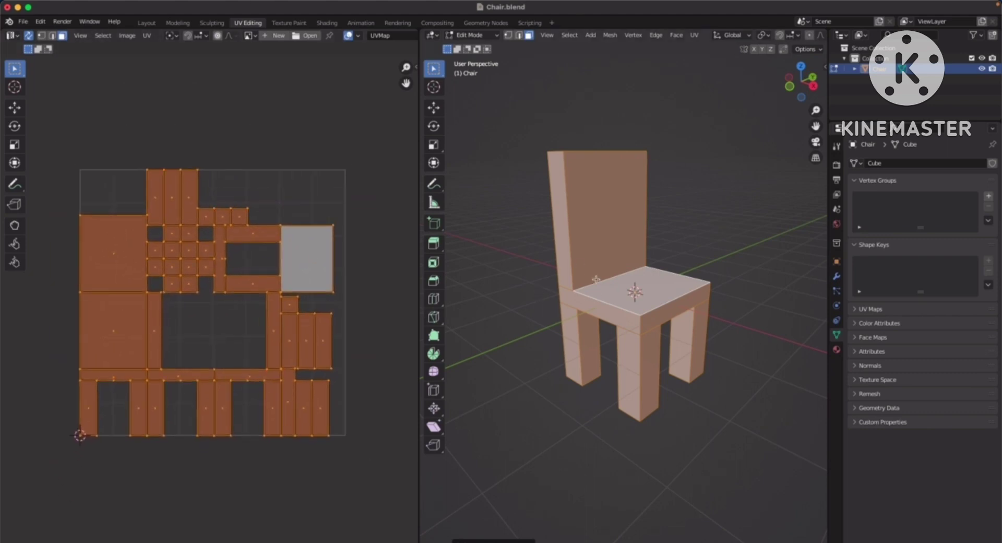
- Select the backrest's rear face and the rear faces of both back legs to match them to their UV faces
{"action": "middle_click_drag", "start_coordinate": [596, 279], "coordinate": [616, 269]}
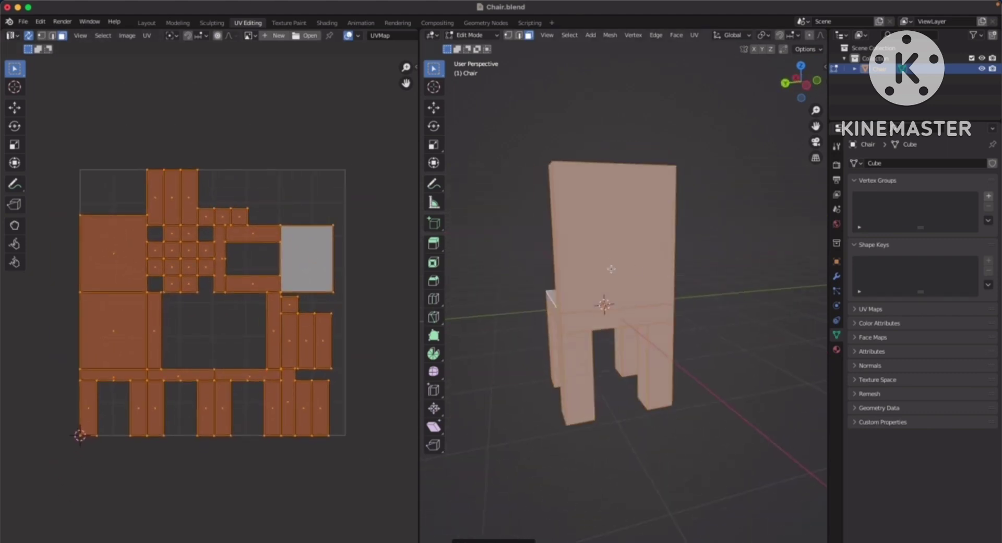
{"action": "left_click", "coordinate": [613, 269]}
{"action": "left_click", "coordinate": [576, 349], "text": "shift"}
{"action": "left_click", "coordinate": [653, 350], "text": "shift"}
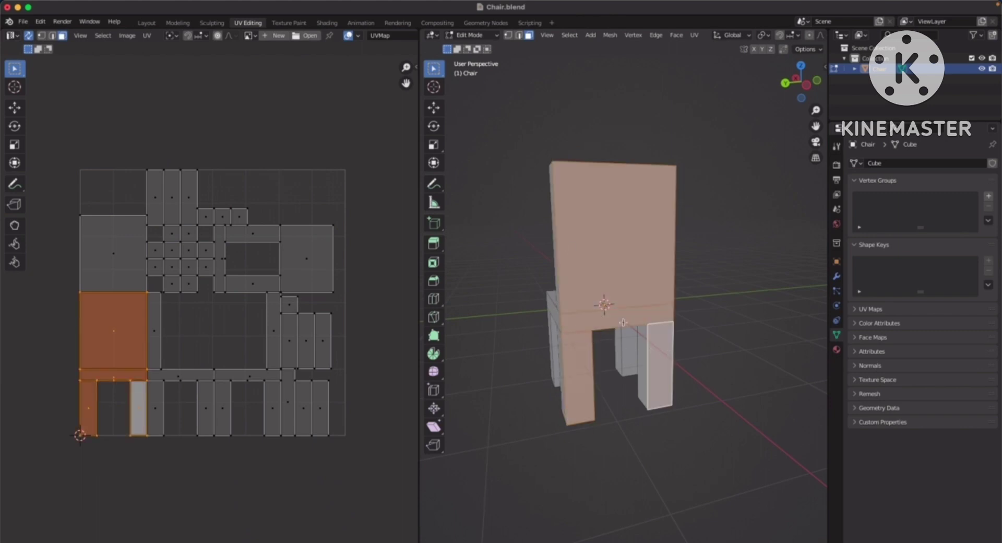
{"action": "middle_click_drag", "start_coordinate": [598, 292], "coordinate": [627, 320]}
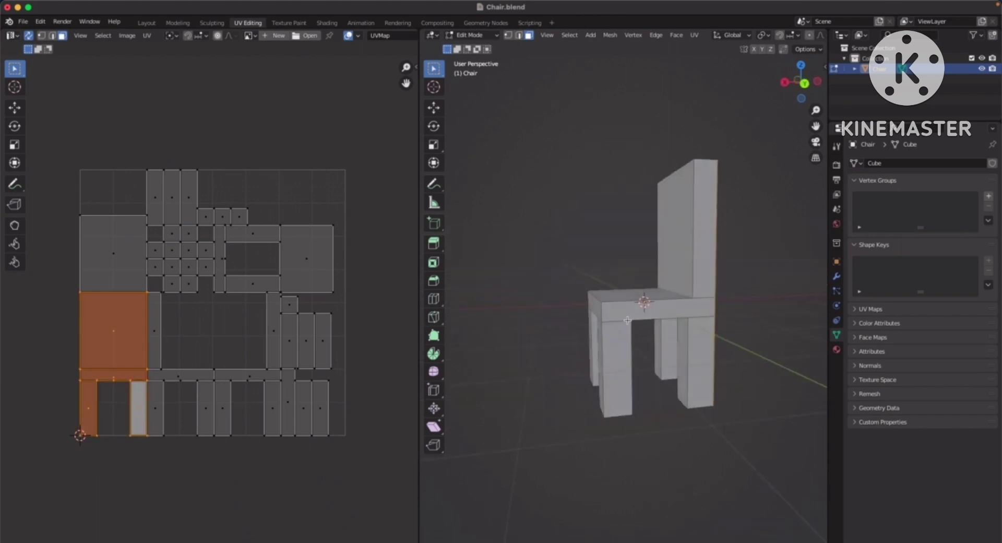
- Select the leg, seat edge and backrest faces along the chair's side to locate them in the UV layout
{"action": "left_click", "coordinate": [615, 337]}
{"action": "left_click", "coordinate": [679, 310], "text": "shift"}
{"action": "left_click", "coordinate": [708, 341], "text": "shift"}
{"action": "left_click", "coordinate": [706, 277], "text": "shift"}
{"action": "middle_click_drag", "start_coordinate": [706, 277], "coordinate": [526, 355]}
{"action": "middle_click_drag", "start_coordinate": [695, 326], "coordinate": [637, 267]}
{"action": "left_click", "coordinate": [625, 305]}
{"action": "left_click", "coordinate": [625, 304], "text": "shift"}
{"action": "left_click", "coordinate": [684, 334], "text": "shift"}
- Select the 12 square faces on the underside of the seat between the legs and unwrap them together with Unwrap
{"action": "left_click", "coordinate": [595, 234]}
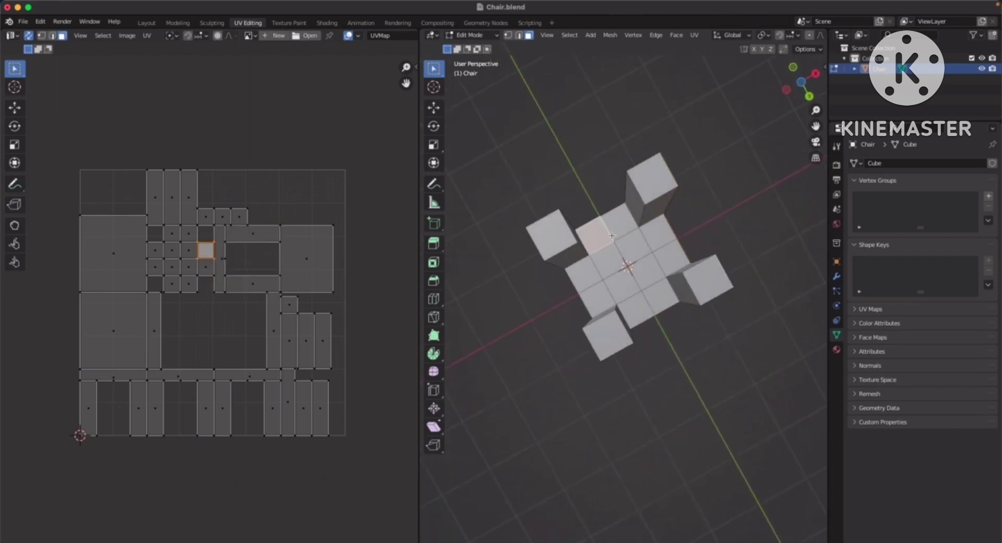
{"action": "left_click", "coordinate": [617, 224], "text": "shift"}
{"action": "left_click", "coordinate": [608, 259], "text": "shift"}
{"action": "left_click", "coordinate": [631, 245], "text": "shift"}
{"action": "left_click", "coordinate": [656, 232], "text": "shift"}
{"action": "left_click", "coordinate": [585, 276], "text": "shift"}
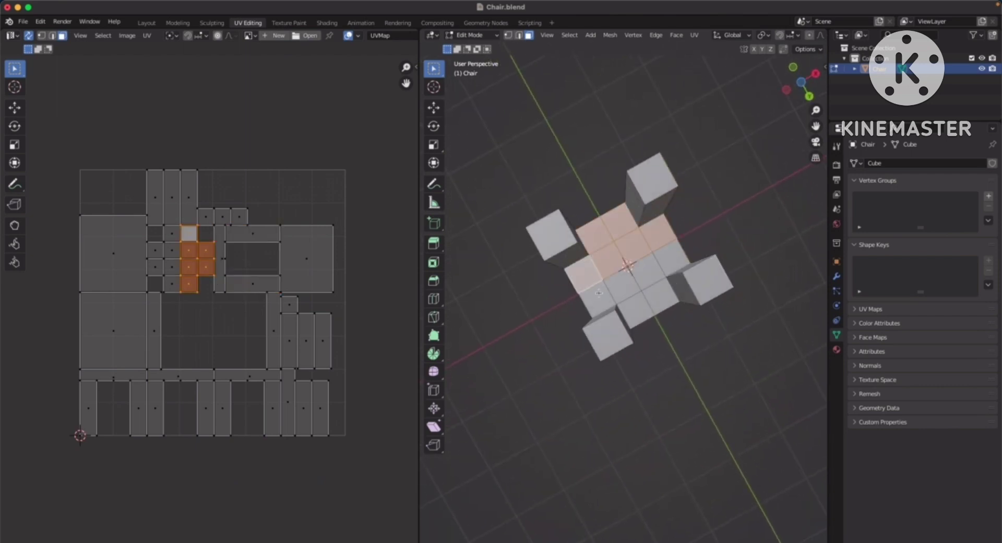
{"action": "left_click", "coordinate": [596, 299], "text": "shift"}
{"action": "left_click", "coordinate": [621, 285], "text": "shift"}
{"action": "left_click", "coordinate": [646, 272], "text": "shift"}
{"action": "left_click", "coordinate": [669, 257], "text": "shift"}
{"action": "left_click", "coordinate": [659, 296], "text": "shift"}
{"action": "left_click", "coordinate": [640, 308], "text": "shift"}
{"action": "scroll", "coordinate": [640, 309], "scroll_direction": "up", "scroll_amount": 5}
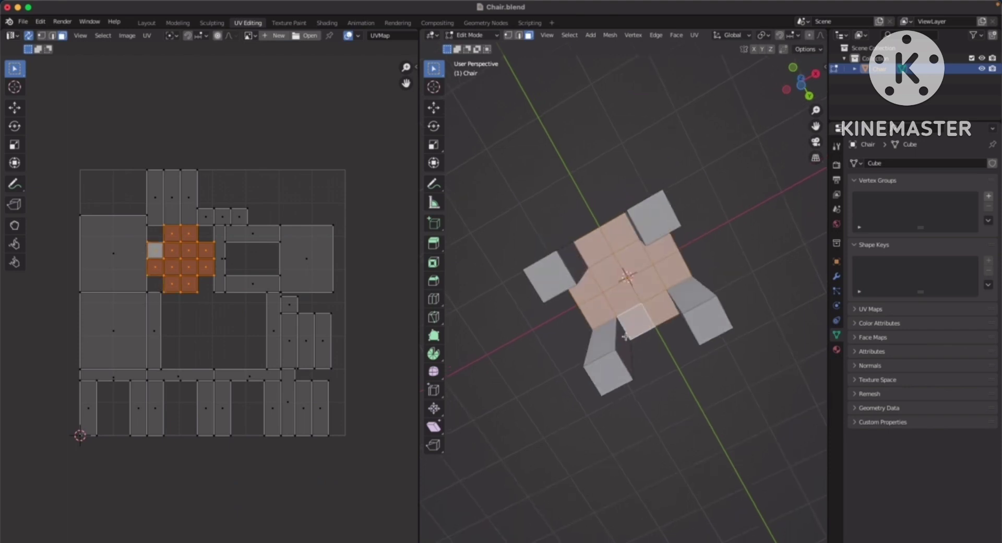
{"action": "right_click", "coordinate": [629, 271]}
{"action": "mouse_move", "coordinate": [642, 271]}
{"action": "left_click", "coordinate": [715, 270]}
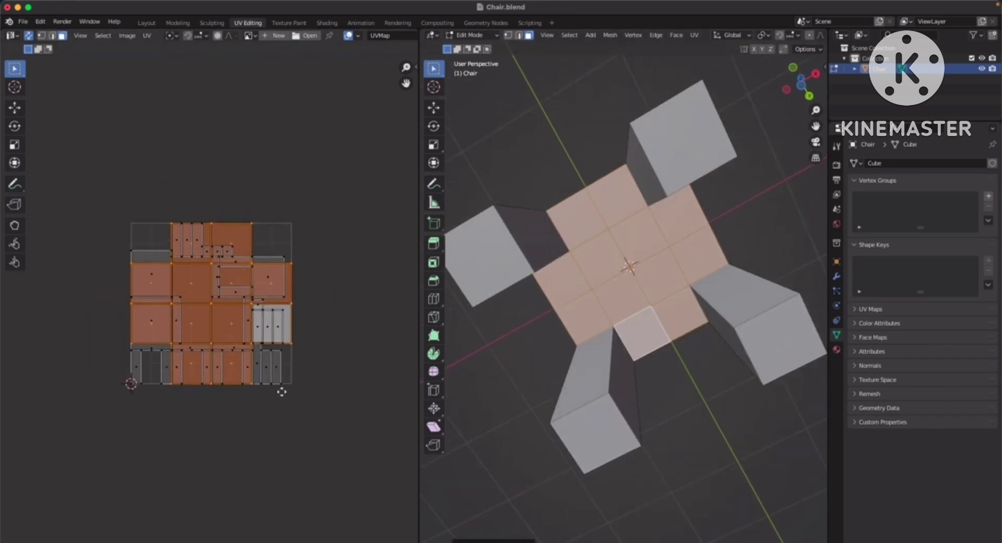
- Move the seat underside's unwrapped island out of the UV square, rescale it and reposition it
{"action": "key", "text": "g"}
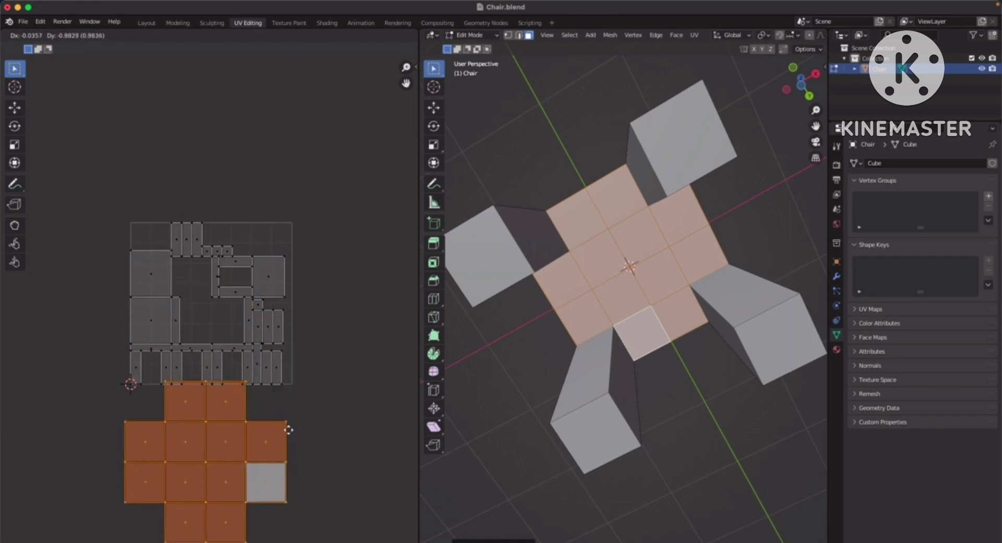
{"action": "left_click", "coordinate": [334, 381]}
{"action": "key", "text": "s"}
{"action": "left_click", "coordinate": [268, 435]}
{"action": "key", "text": "g"}
{"action": "left_click", "coordinate": [277, 400]}
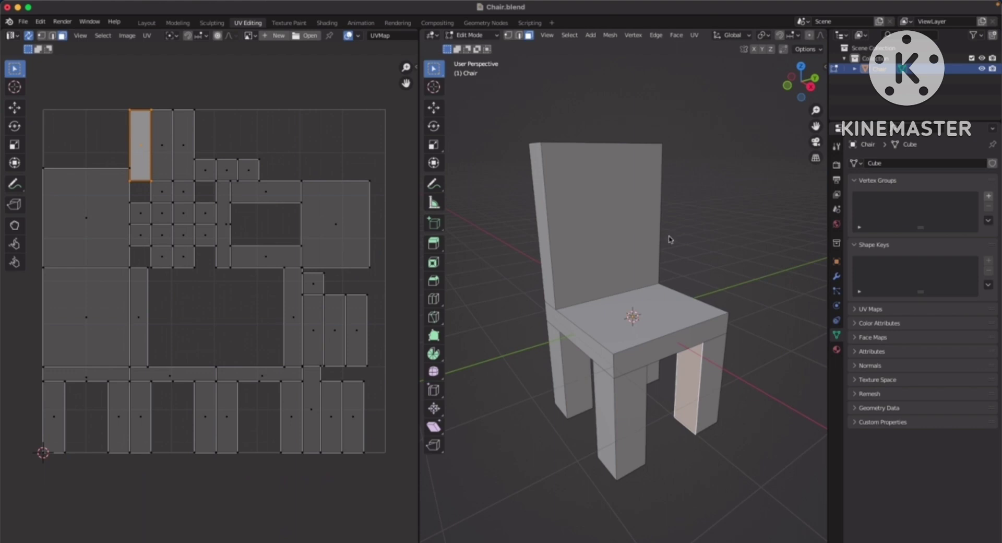
- Return the chair to Object Mode and switch to the Layout workspace
{"action": "key", "text": "Tab"}
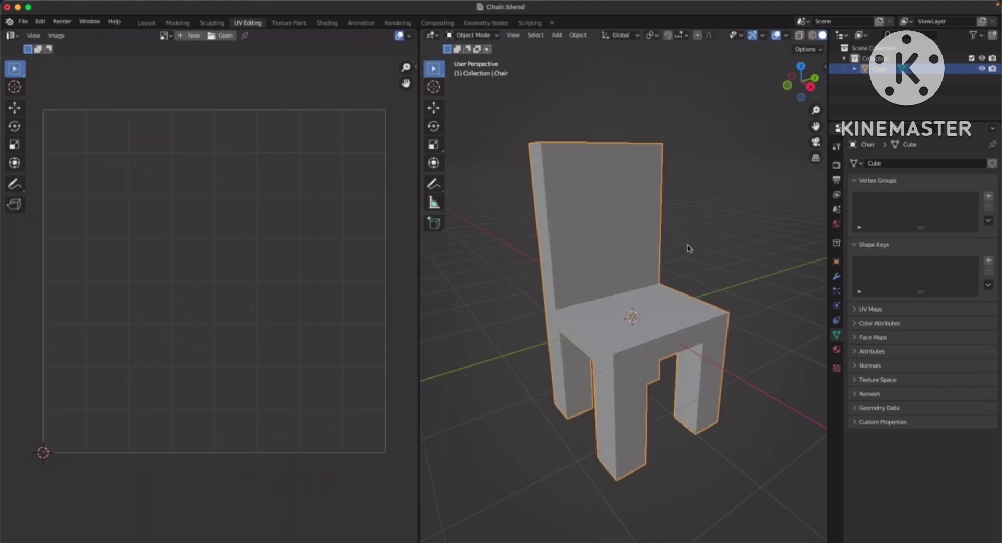
{"action": "left_click", "coordinate": [146, 23]}
{"action": "left_click", "coordinate": [23, 21]}
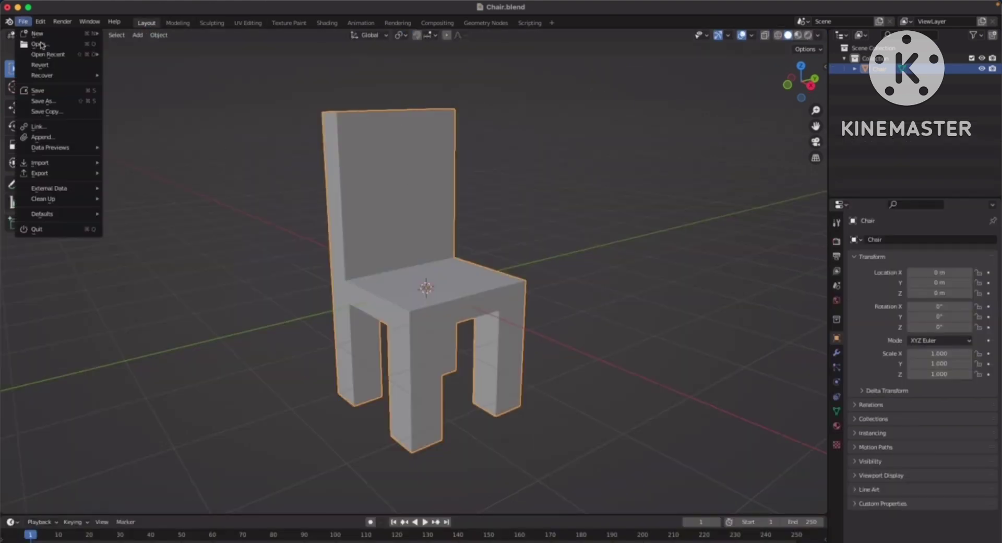
{"action": "scroll", "coordinate": [558, 263], "scroll_direction": "up", "scroll_amount": 1}
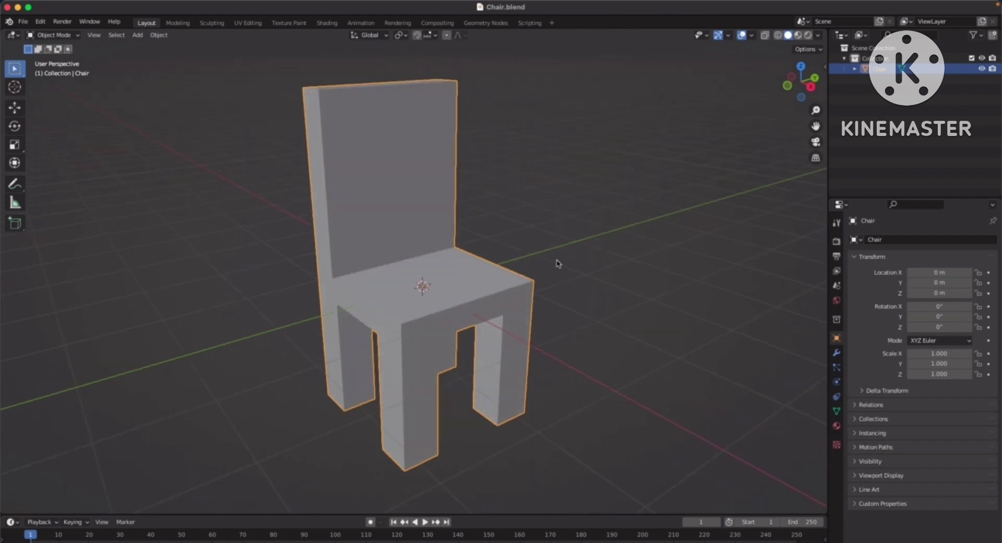